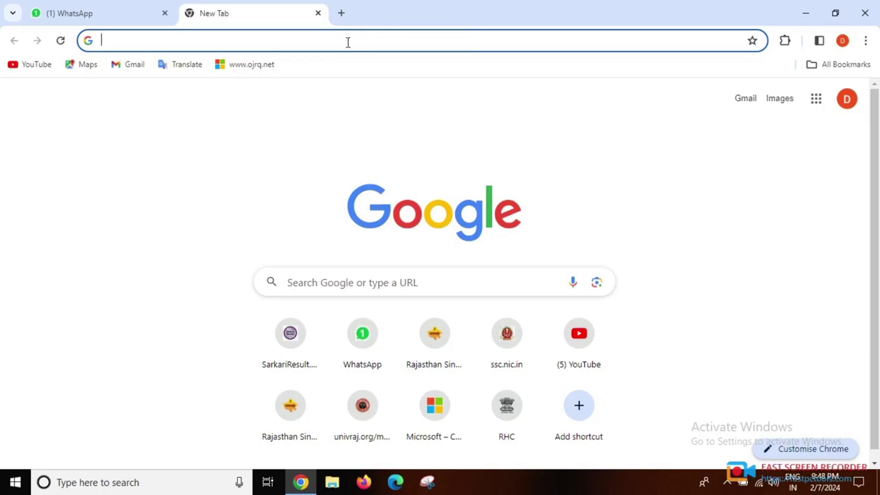
# Load sarkariresult.com in the new Chrome tab using the address bar autocompletion
pyautogui.click(348, 42)
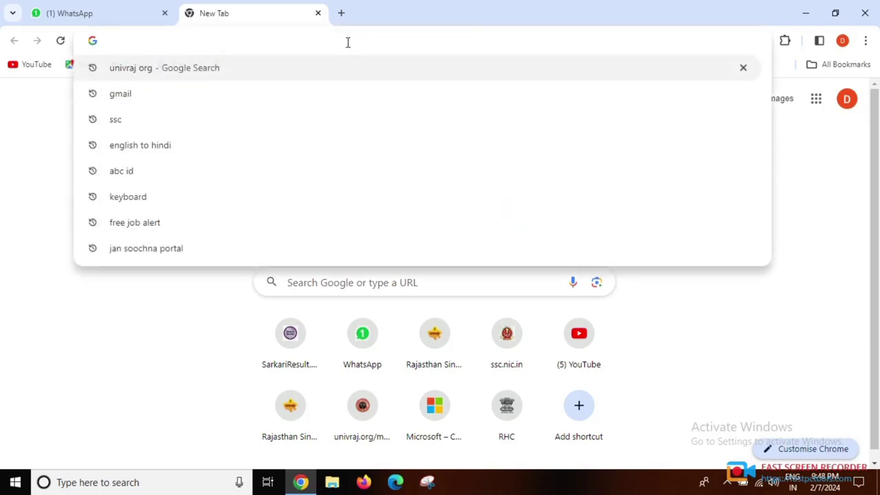
pyautogui.write('sa')
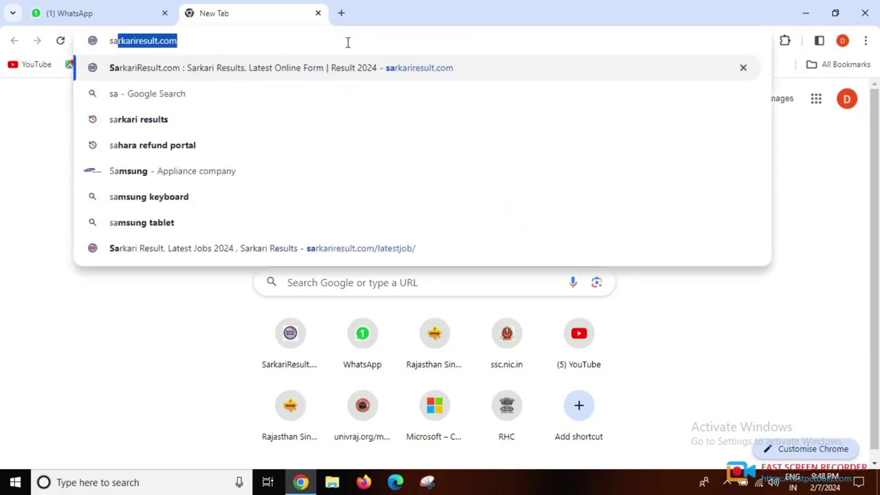
pyautogui.press('Return')
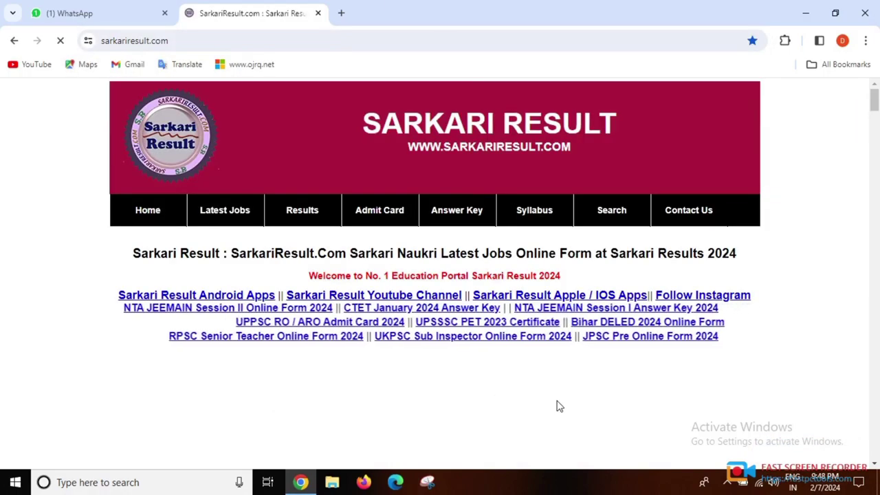
# Open the RRB ALP 2024 Apply Online page and dismiss the covering ad
pyautogui.scroll(-10, 558, 406)
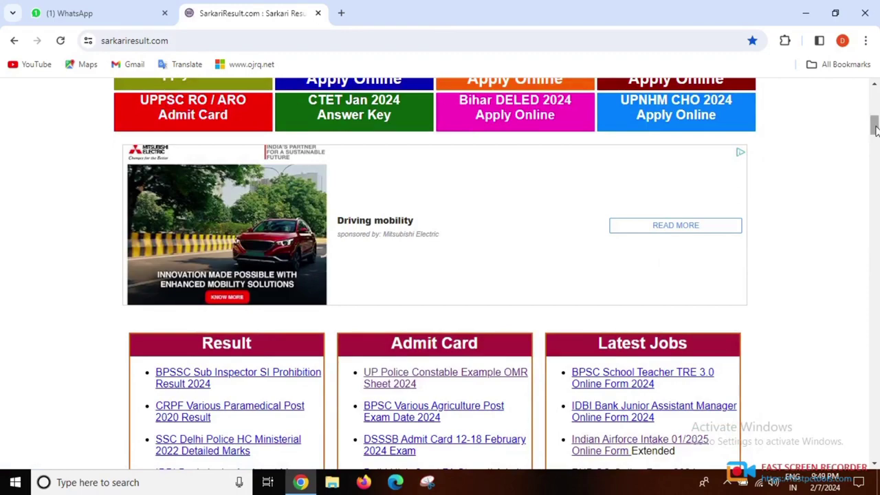
pyautogui.moveTo(875, 129); pyautogui.dragTo(875, 119)
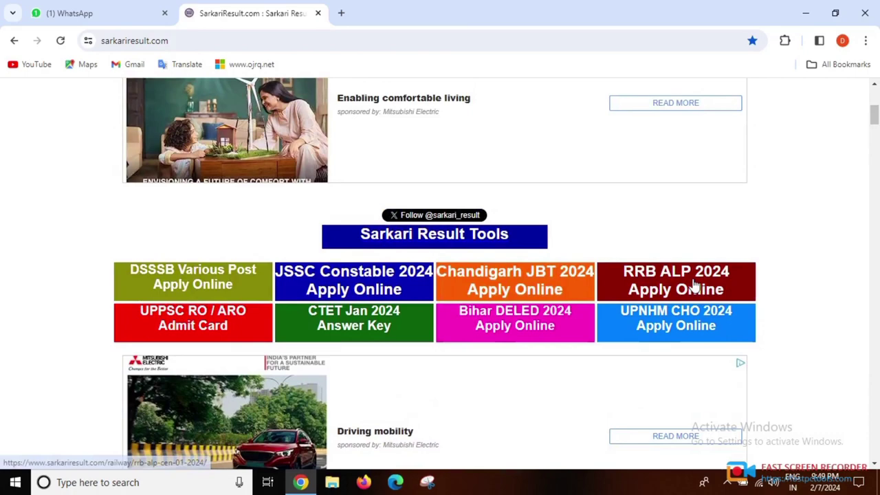
pyautogui.click(693, 287)
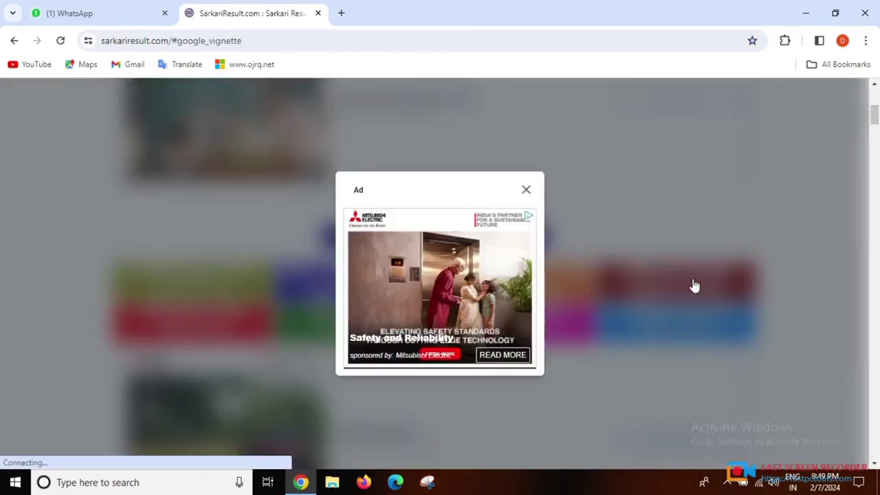
pyautogui.click(525, 191)
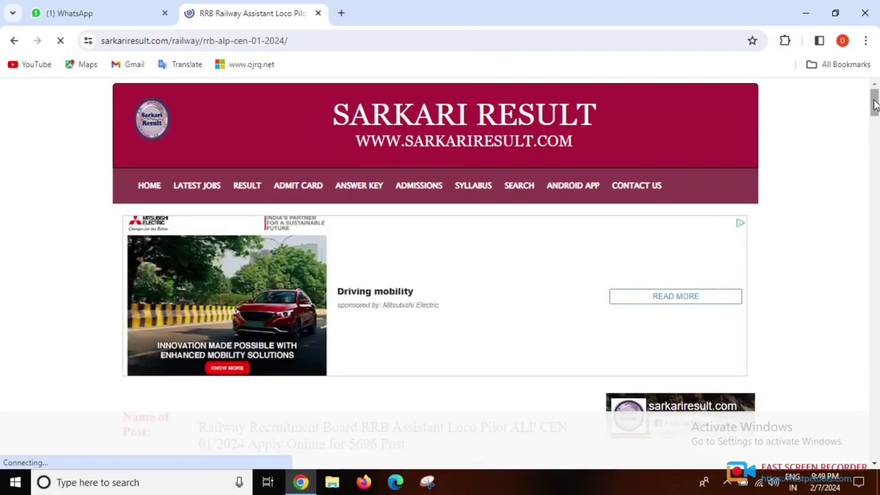
# Follow the Registration link under Important Links to the RRB Create an Account form
pyautogui.moveTo(875, 103); pyautogui.dragTo(875, 161)
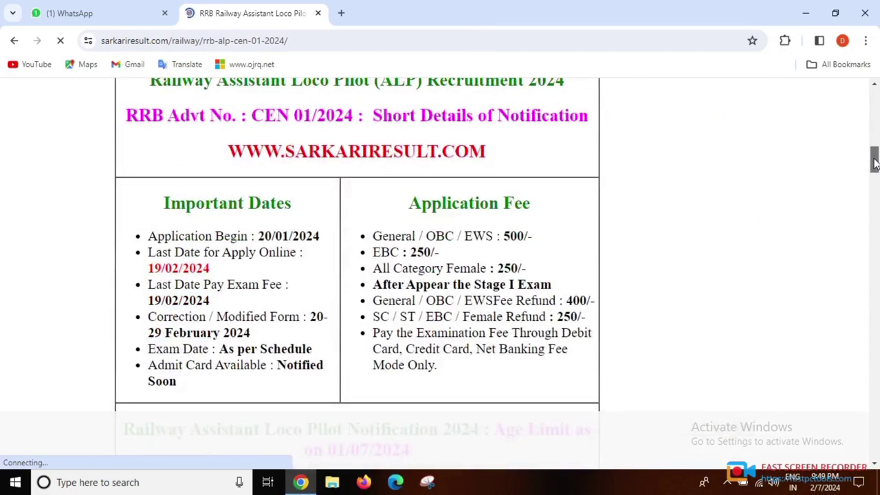
pyautogui.moveTo(875, 163); pyautogui.dragTo(875, 199)
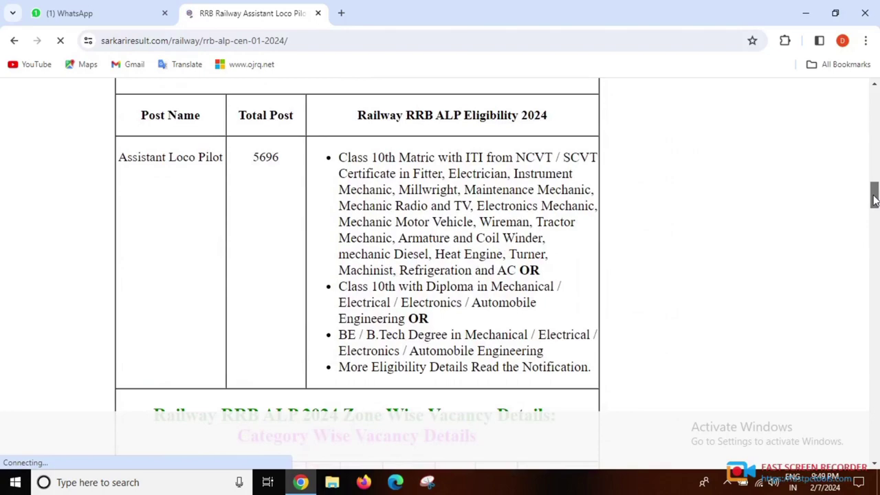
pyautogui.moveTo(874, 199); pyautogui.dragTo(855, 343)
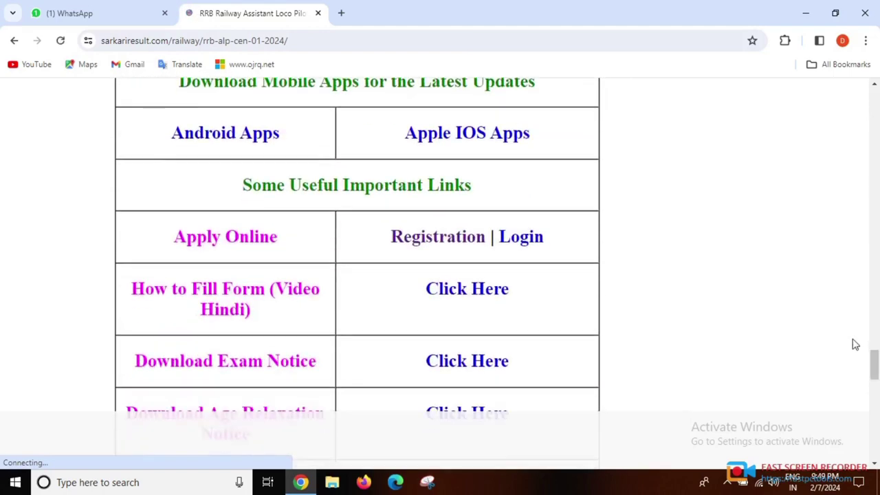
pyautogui.click(466, 245)
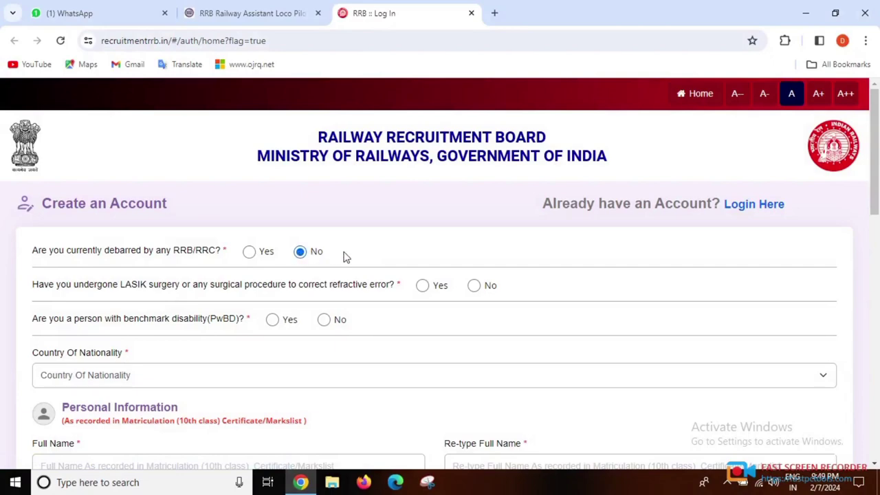
# Answer No to the LASIK and PwBD questions and set nationality to India
pyautogui.click(474, 286)
pyautogui.click(324, 320)
pyautogui.click(330, 376)
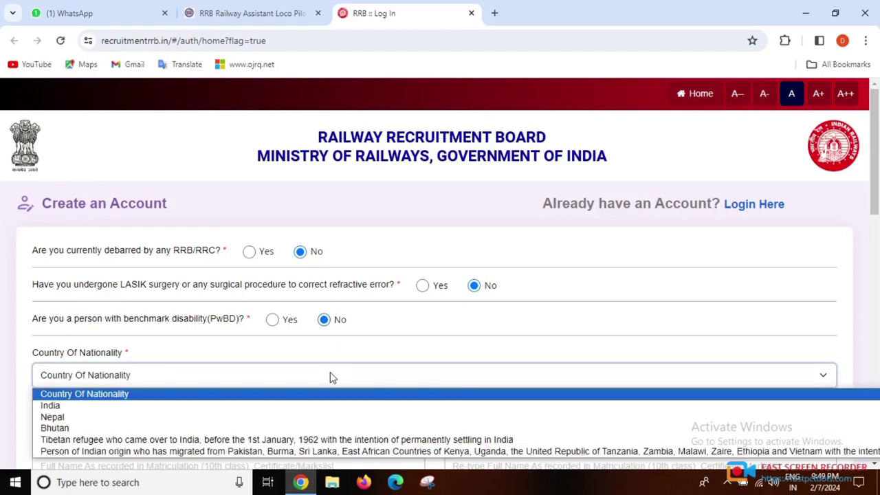
pyautogui.click(285, 405)
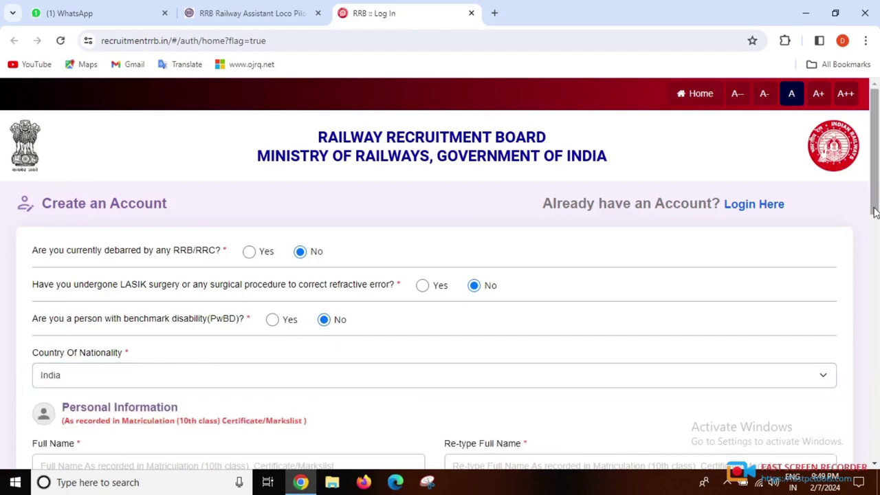
pyautogui.moveTo(874, 212); pyautogui.dragTo(875, 294)
# Enter and re-type the applicant's full name, answering No to the name change question
pyautogui.click(375, 213)
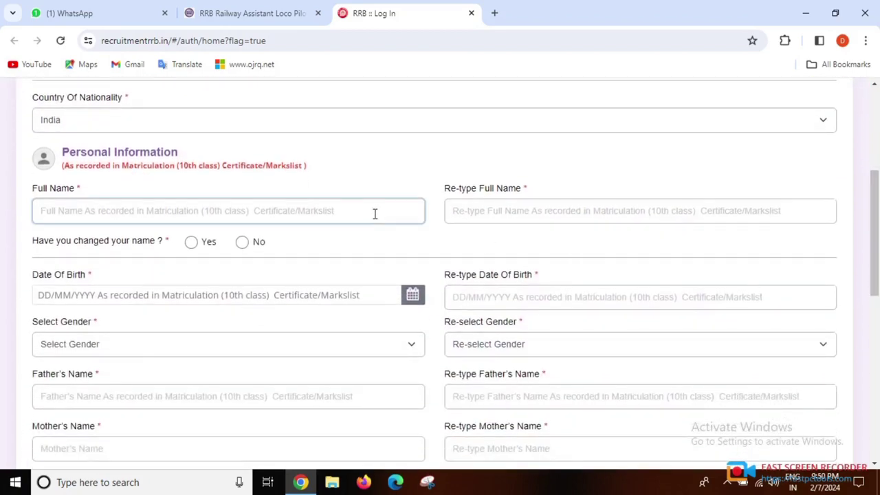
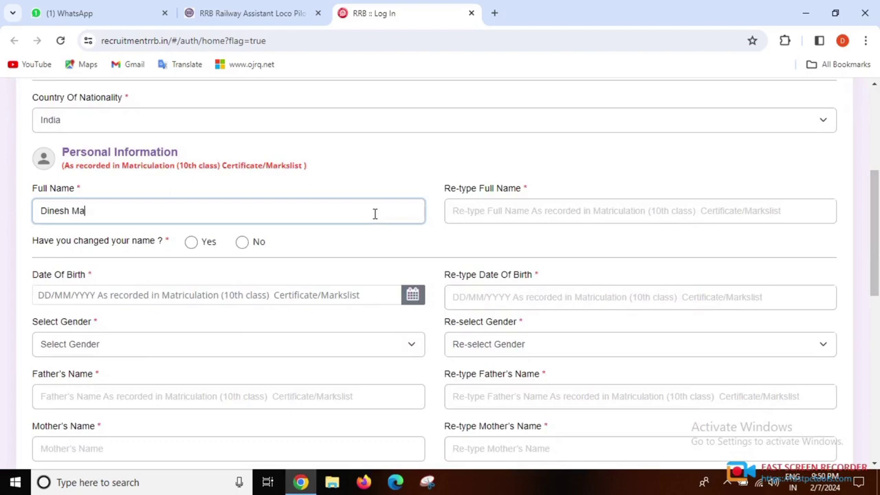
pyautogui.press('Tab')
pyautogui.write('Di')
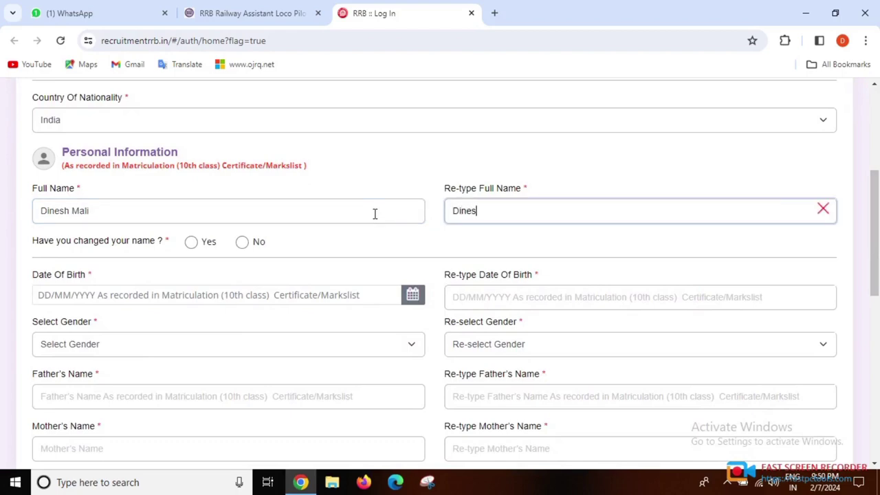
pyautogui.press('Tab')
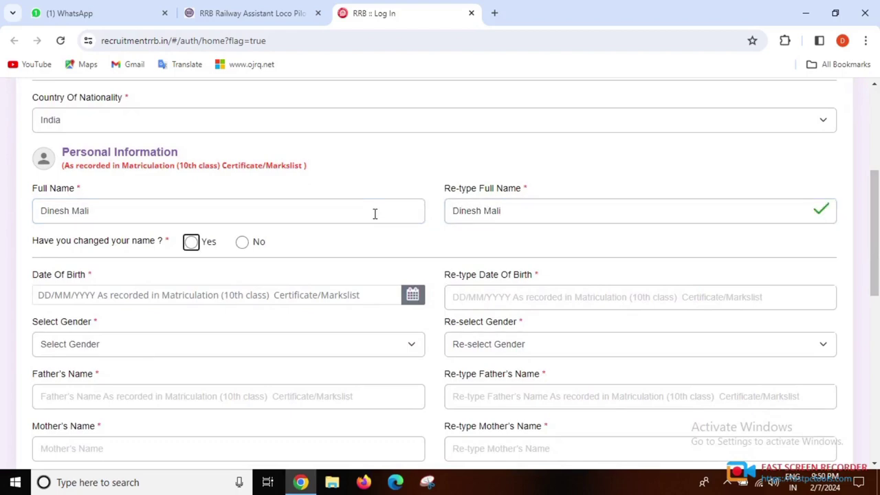
pyautogui.press('Tab')
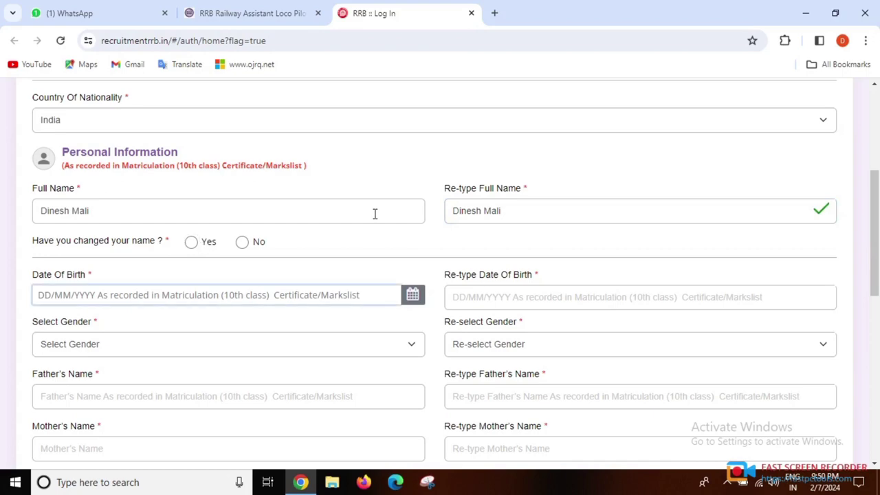
pyautogui.hotkey('shift', 'Tab')
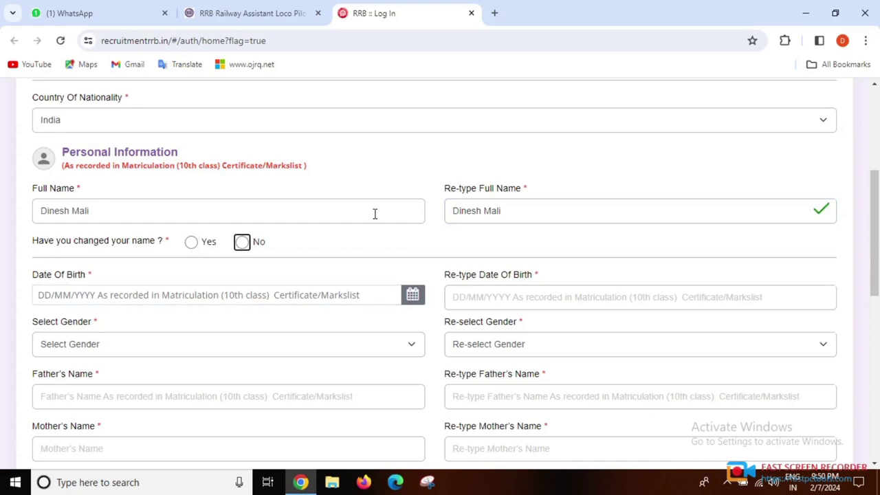
pyautogui.press('space')
pyautogui.click(357, 270)
pyautogui.click(323, 290)
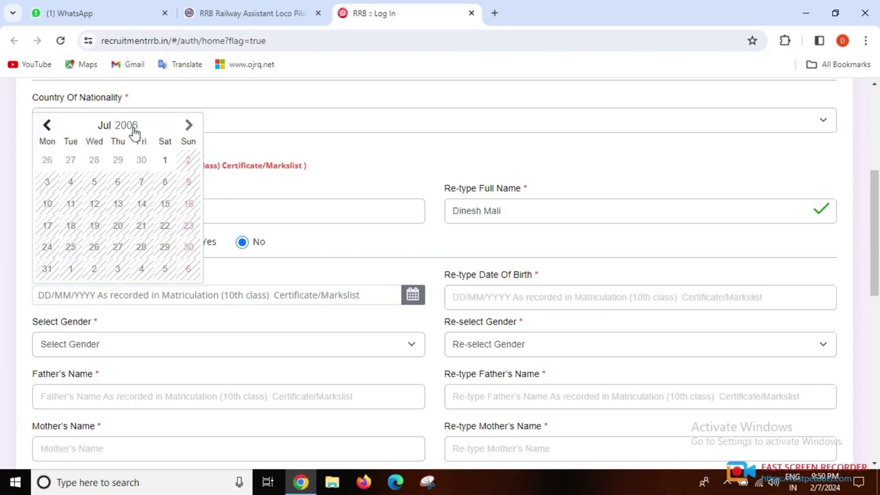
pyautogui.click(133, 128)
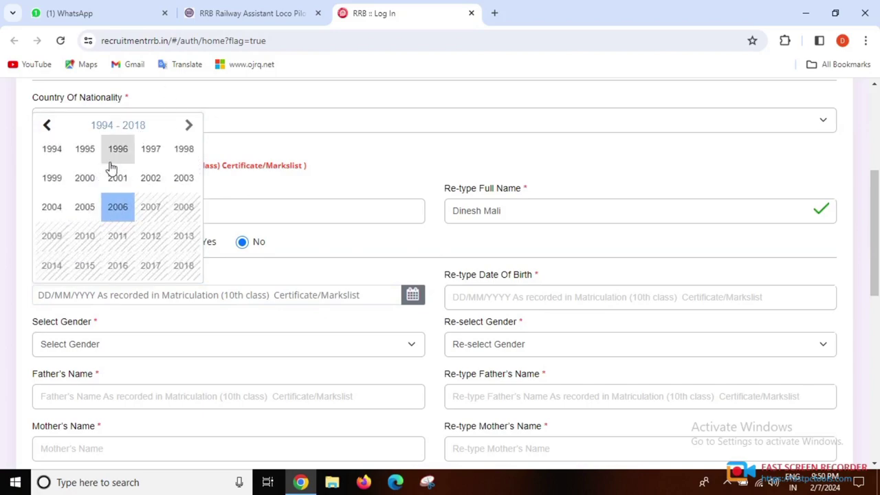
pyautogui.click(90, 180)
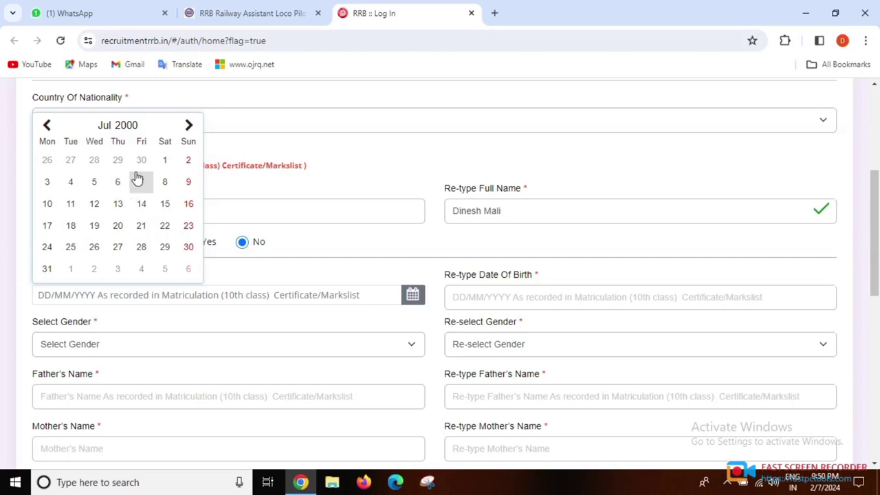
pyautogui.click(70, 225)
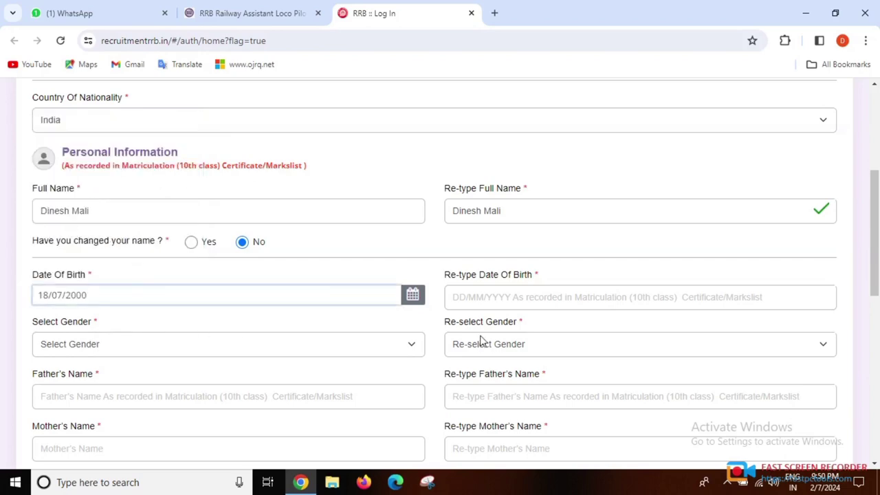
pyautogui.click(491, 294)
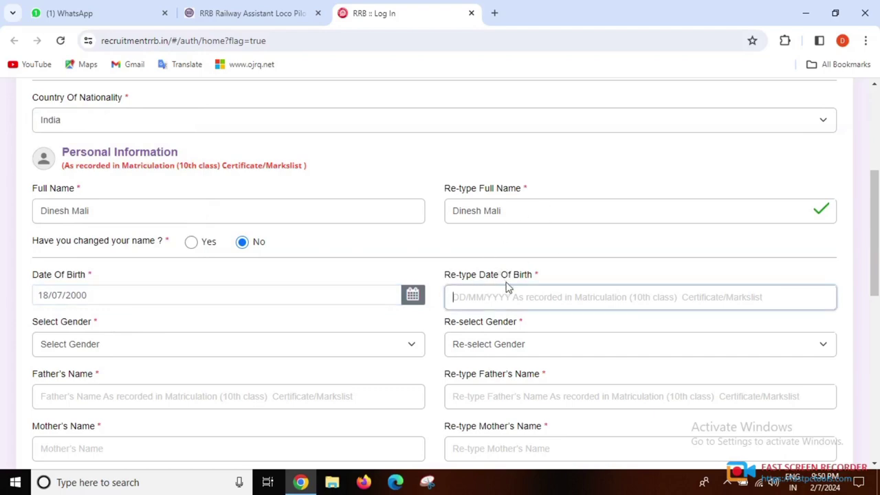
pyautogui.write('18/07')
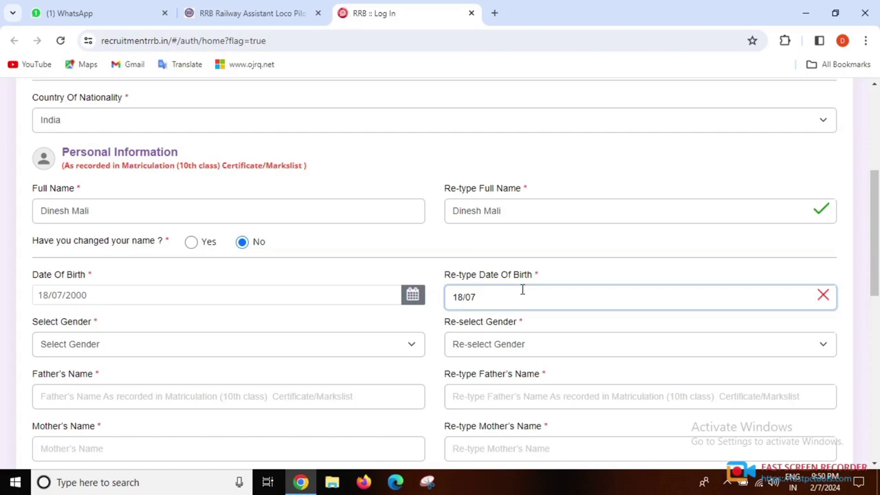
pyautogui.write('/2000')
# Choose Male as the gender in both the gender and re-select gender fields
pyautogui.click(333, 352)
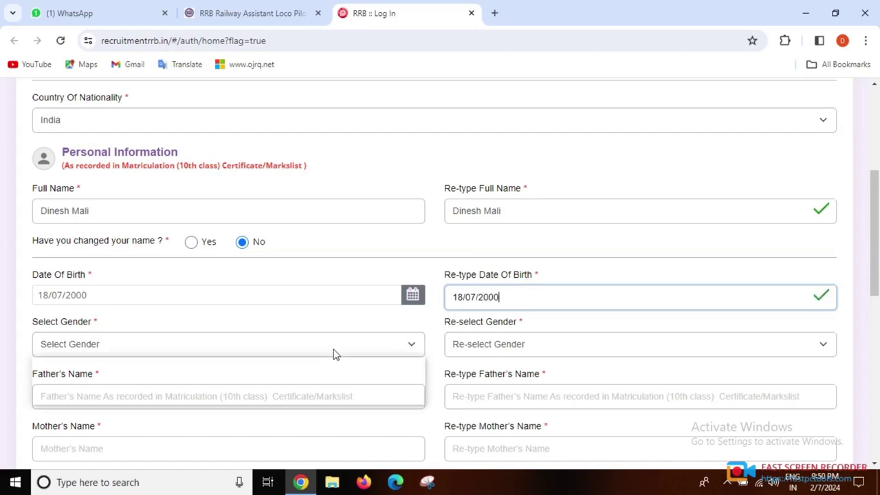
pyautogui.click(304, 374)
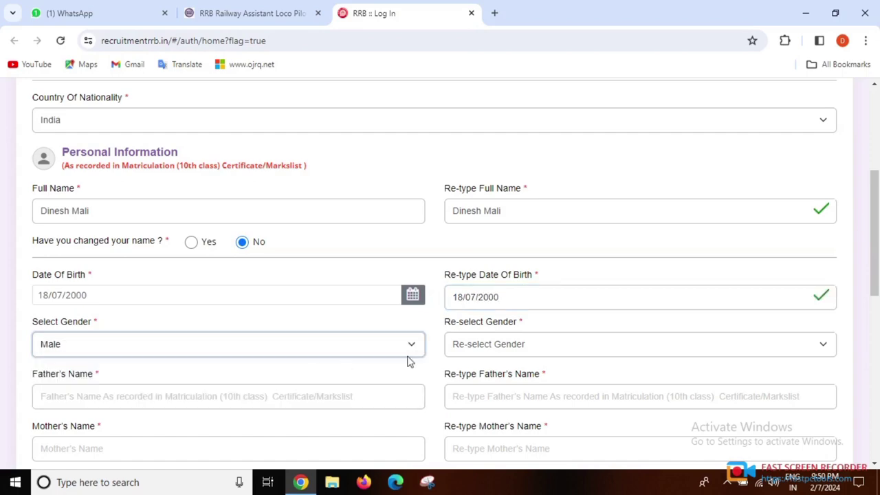
pyautogui.click(521, 354)
pyautogui.click(505, 374)
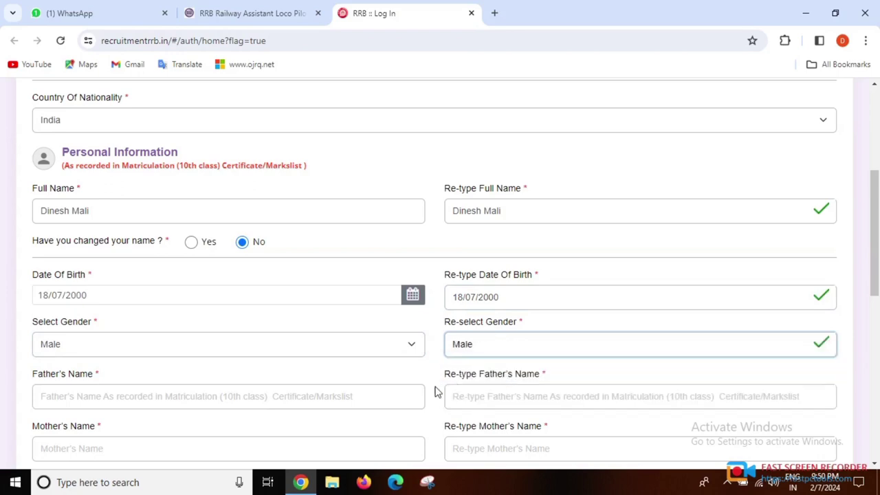
# Enter the father's and mother's names, each with a matching re-typed confirmation
pyautogui.click(387, 393)
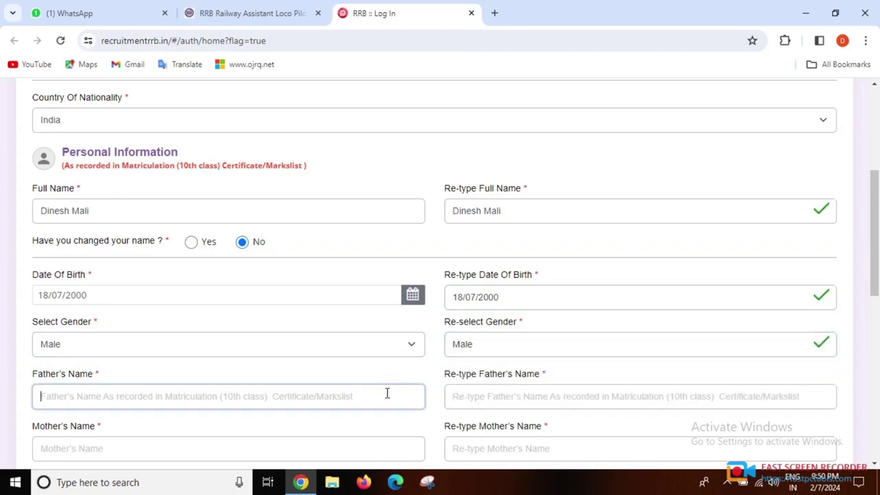
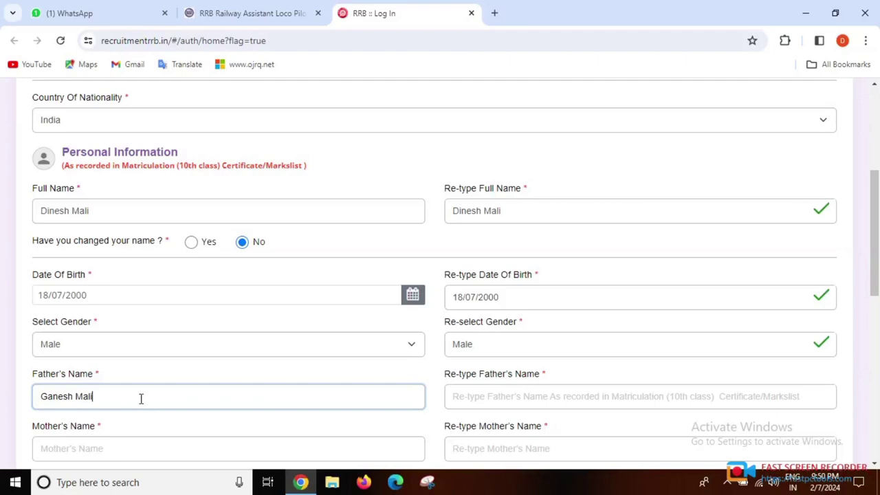
pyautogui.press('Tab')
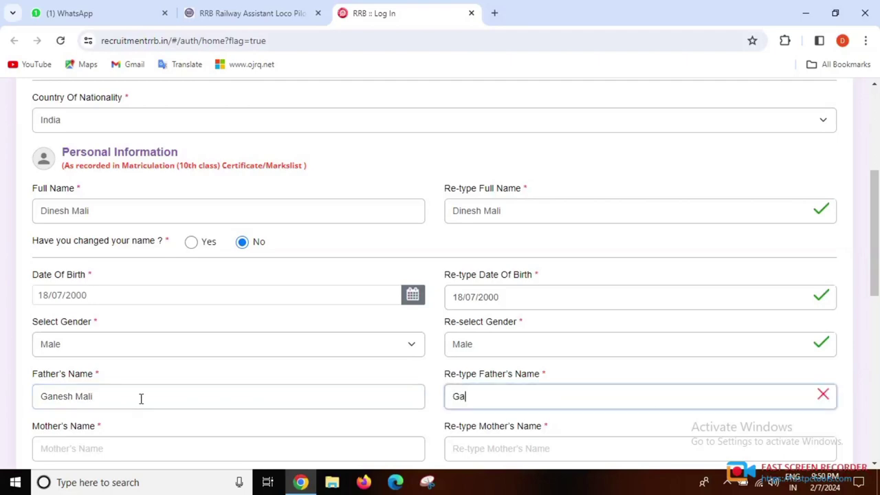
pyautogui.press('Tab')
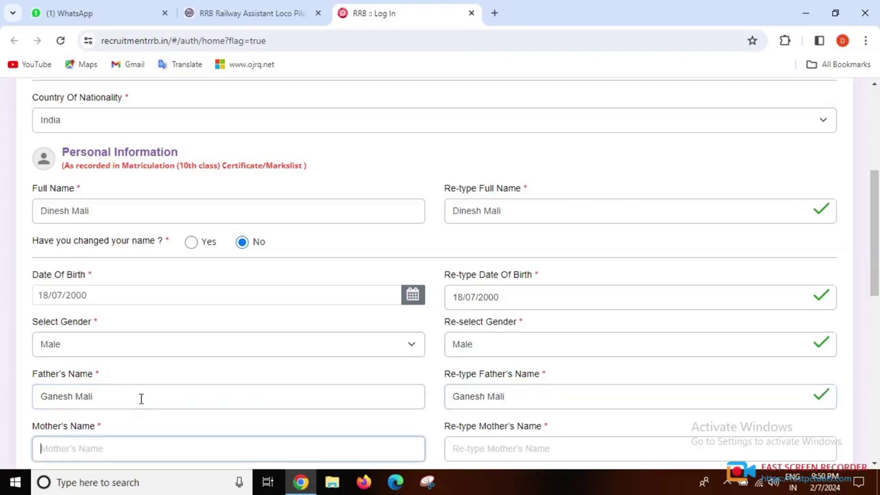
pyautogui.press('Tab')
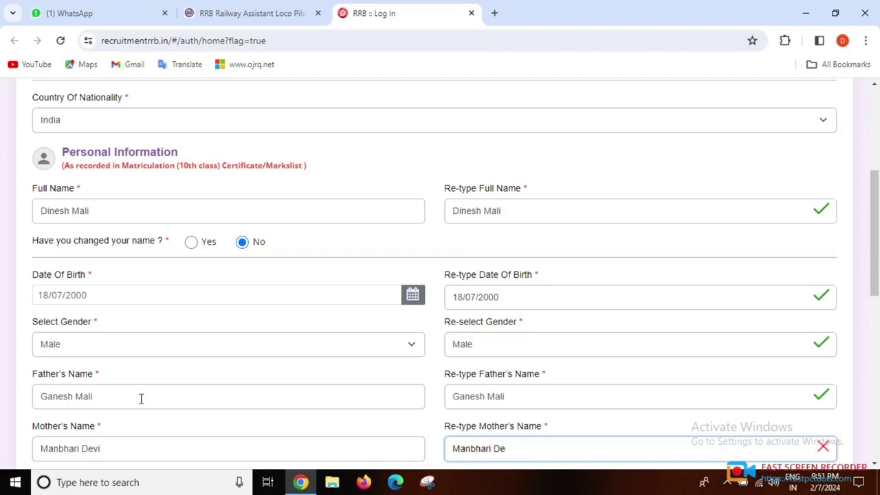
pyautogui.click(335, 431)
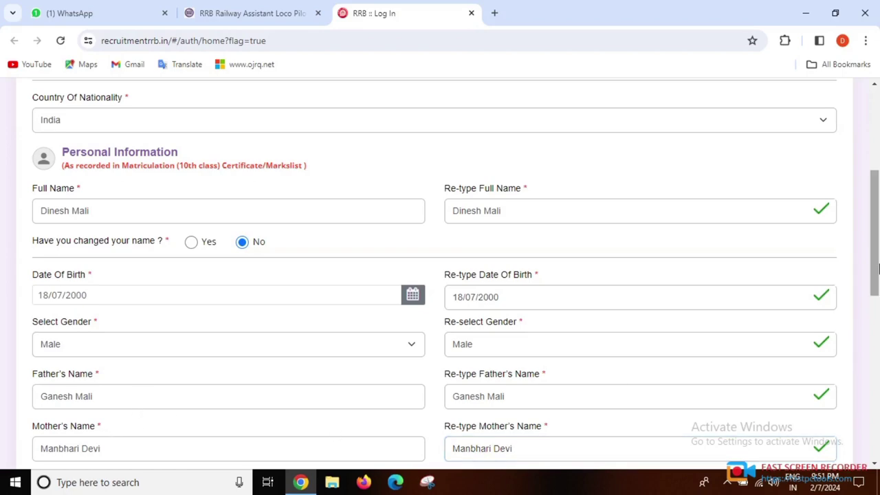
# Verify the applicant's Aadhaar number using matriculation details, with authentication consent given
pyautogui.moveTo(876, 265); pyautogui.dragTo(875, 360)
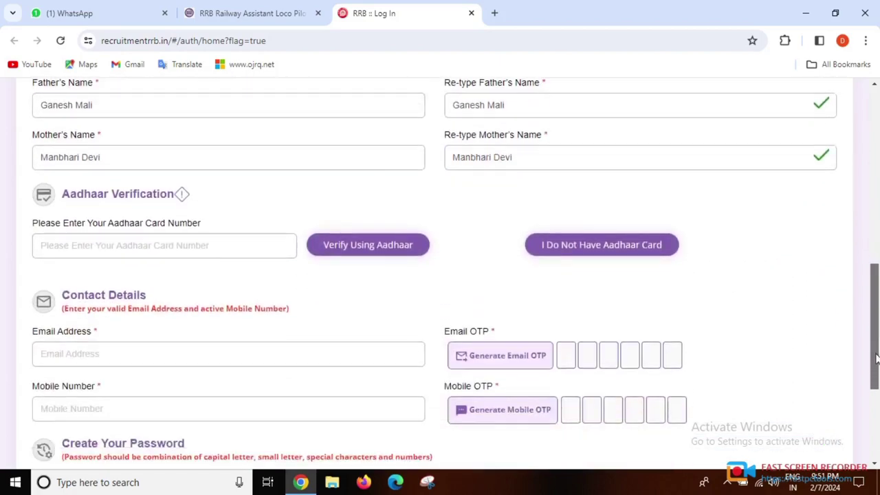
pyautogui.click(182, 246)
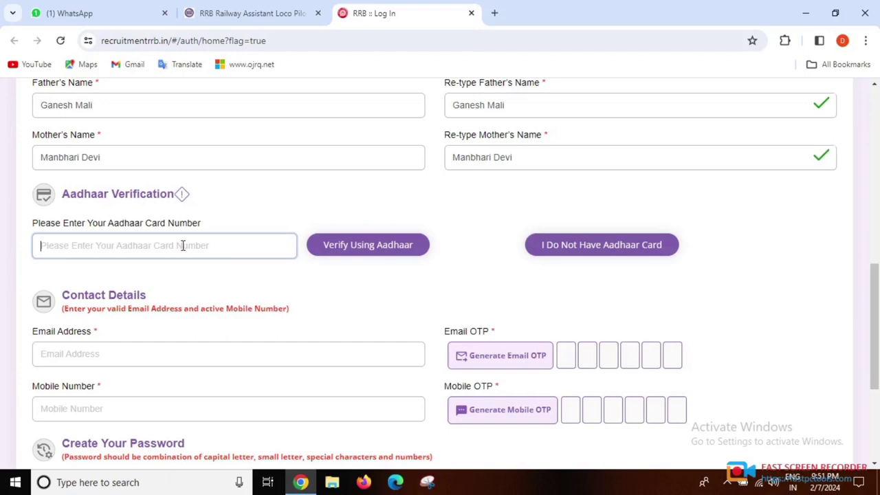
pyautogui.write('****6')
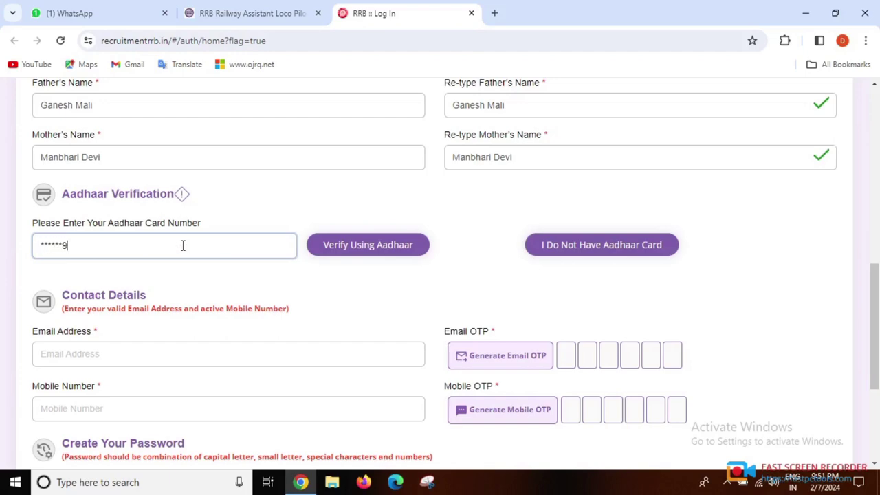
pyautogui.write('***7**5')
pyautogui.click(368, 247)
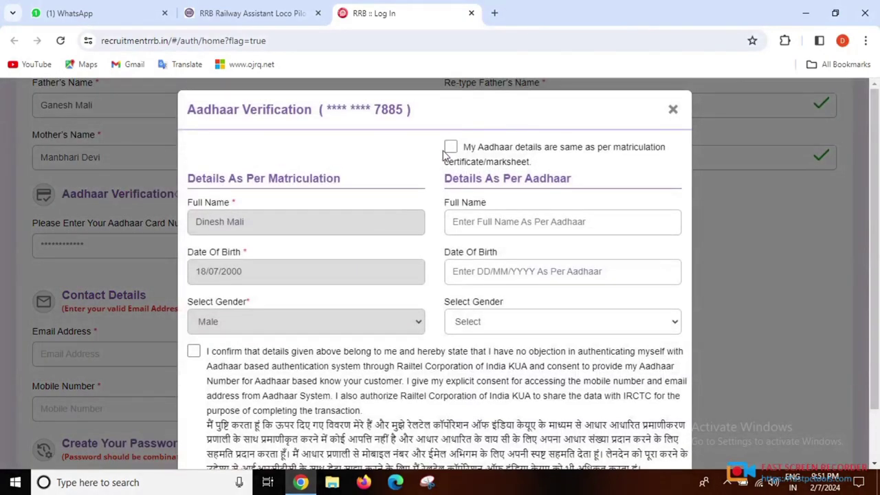
pyautogui.click(450, 147)
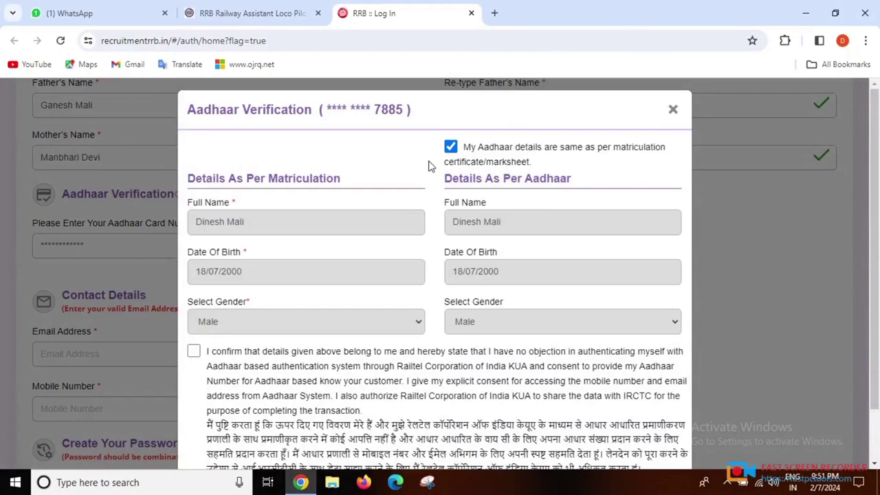
pyautogui.click(194, 351)
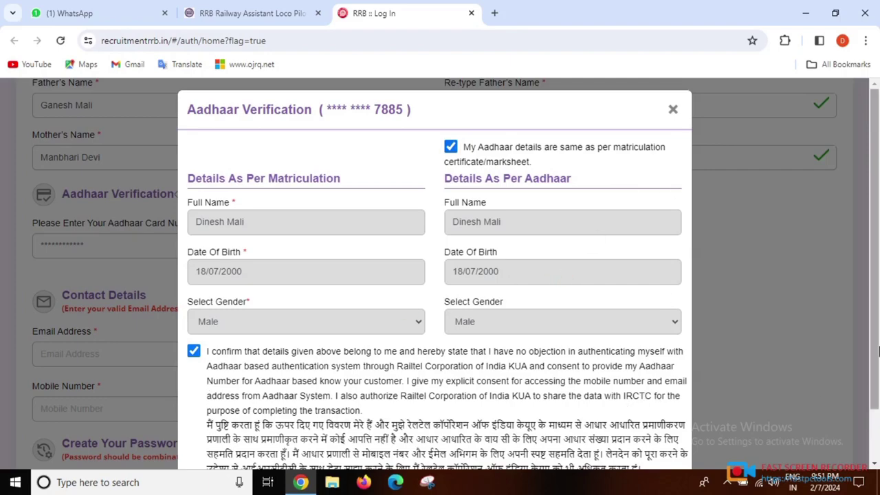
pyautogui.scroll(-1, 877, 341)
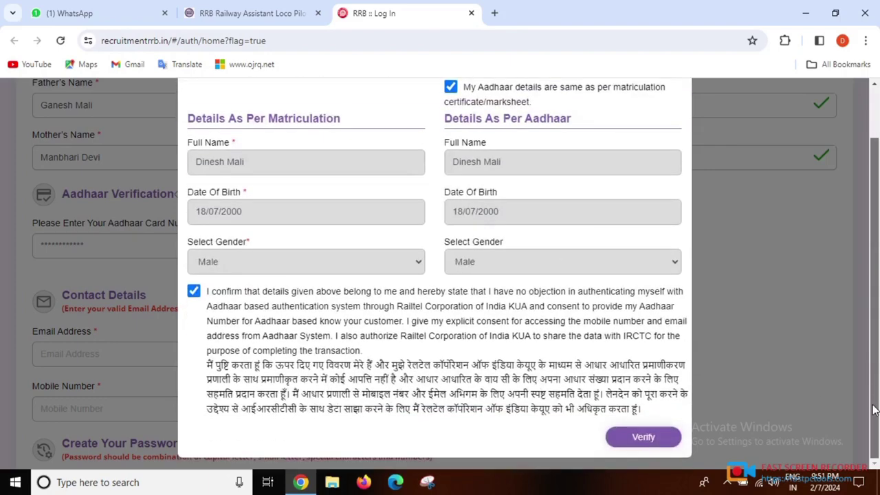
pyautogui.click(670, 443)
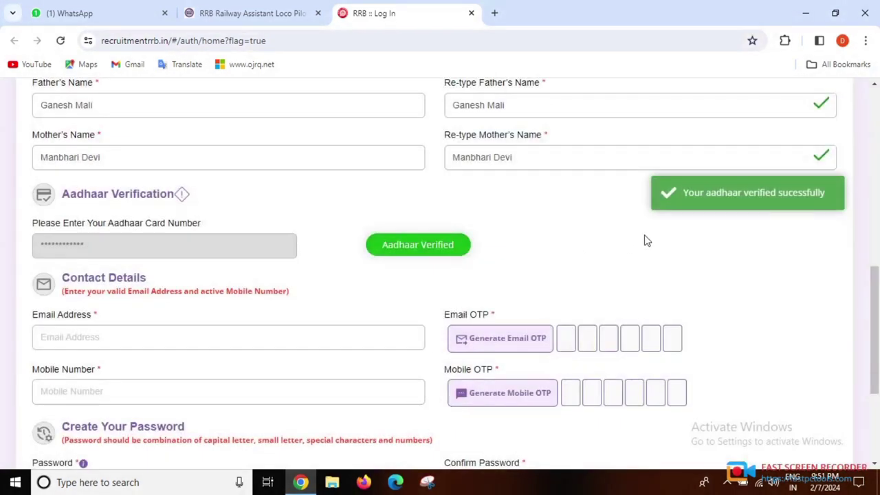
# Enter the applicant's e-mail address, request an e-mail OTP and fill in the received code
pyautogui.click(214, 331)
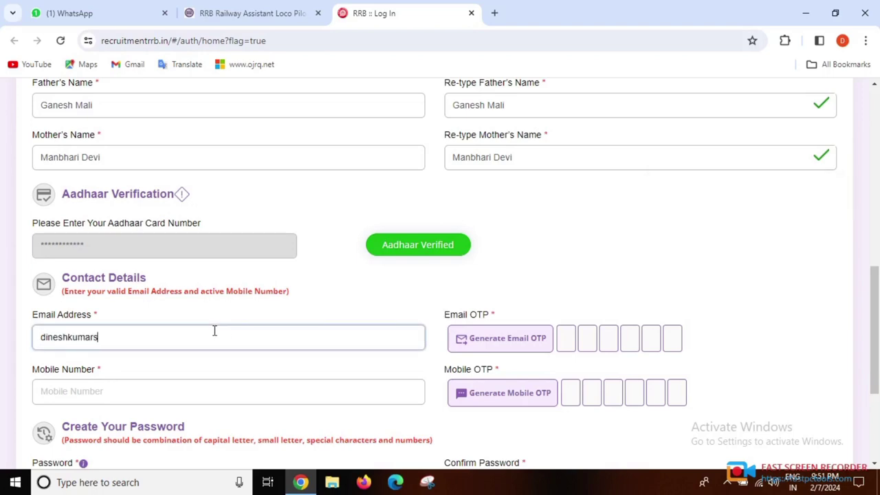
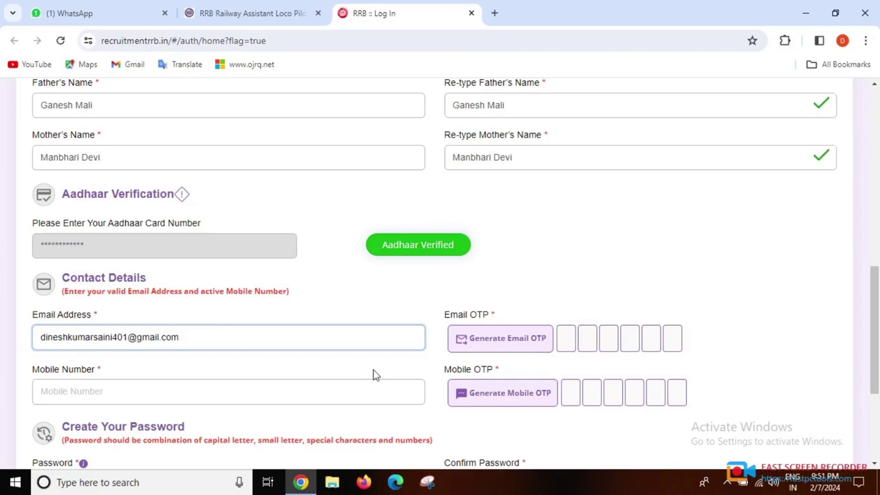
pyautogui.click(473, 346)
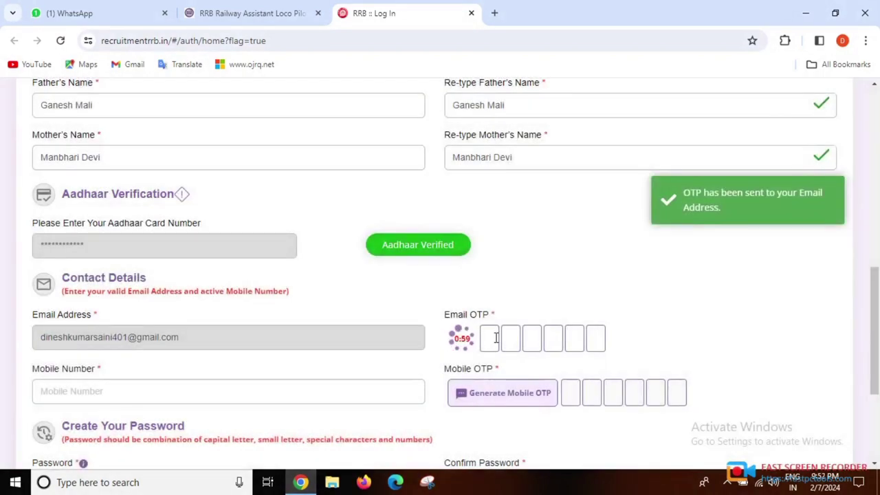
pyautogui.click(495, 339)
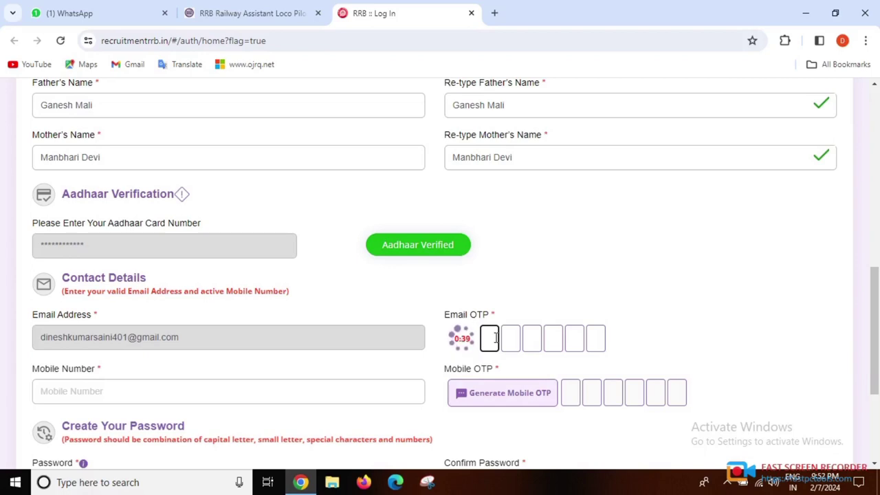
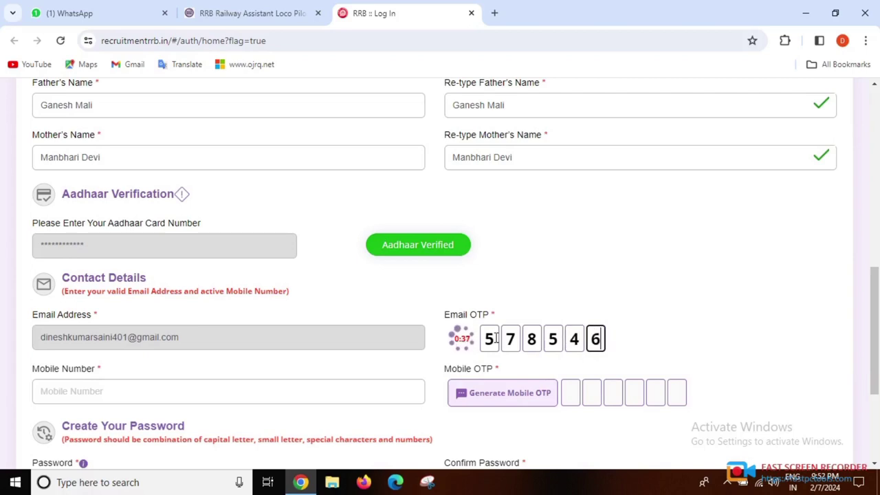
pyautogui.click(308, 368)
# Enter the applicant's mobile number, request a mobile OTP and fill in the received code
pyautogui.click(237, 398)
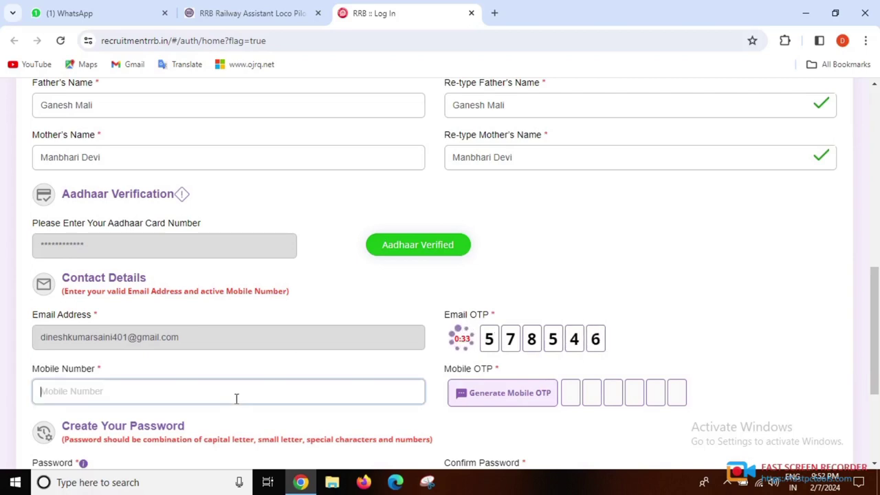
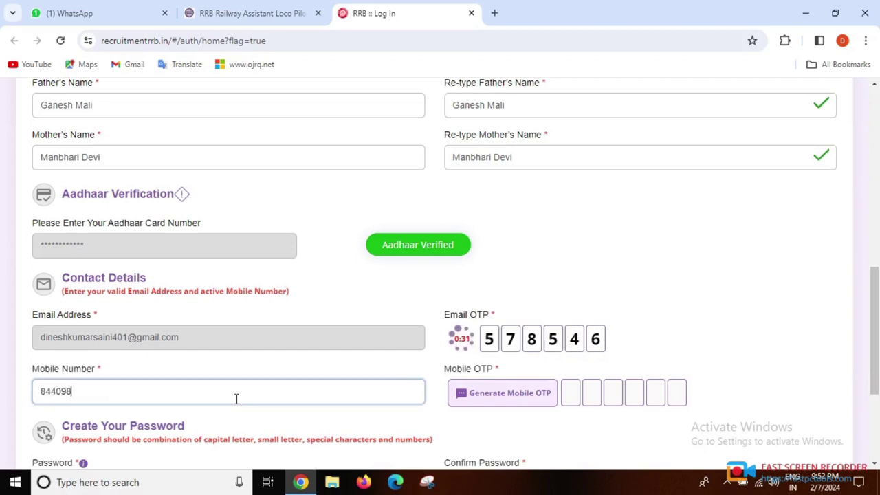
pyautogui.click(489, 395)
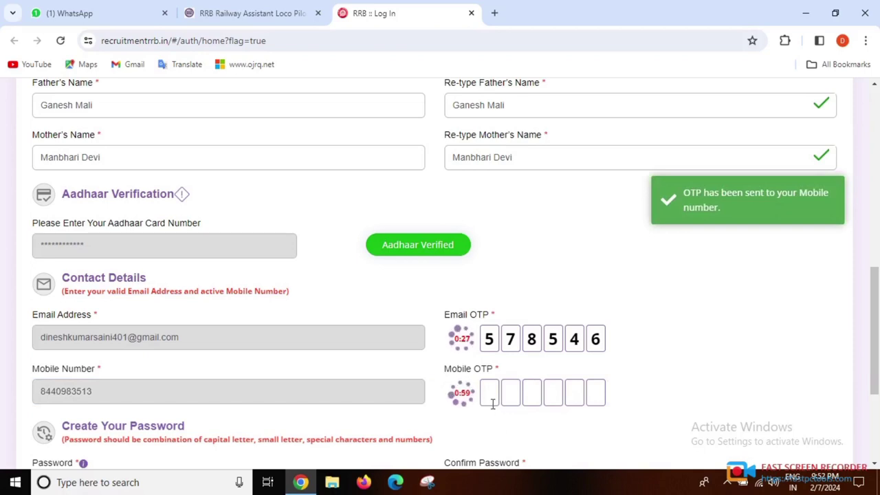
pyautogui.click(490, 396)
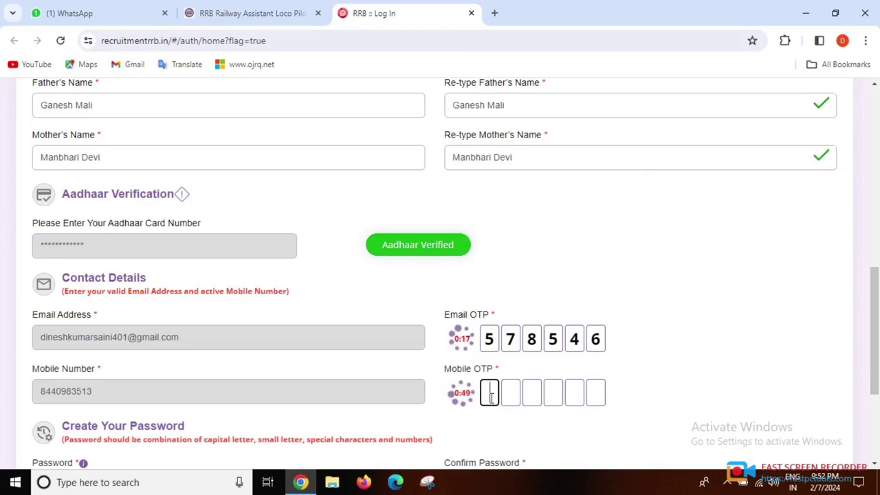
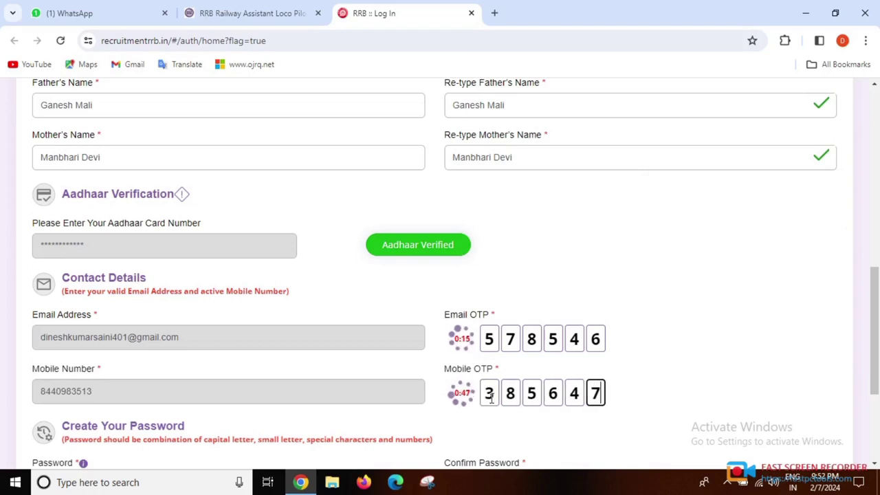
pyautogui.click(674, 385)
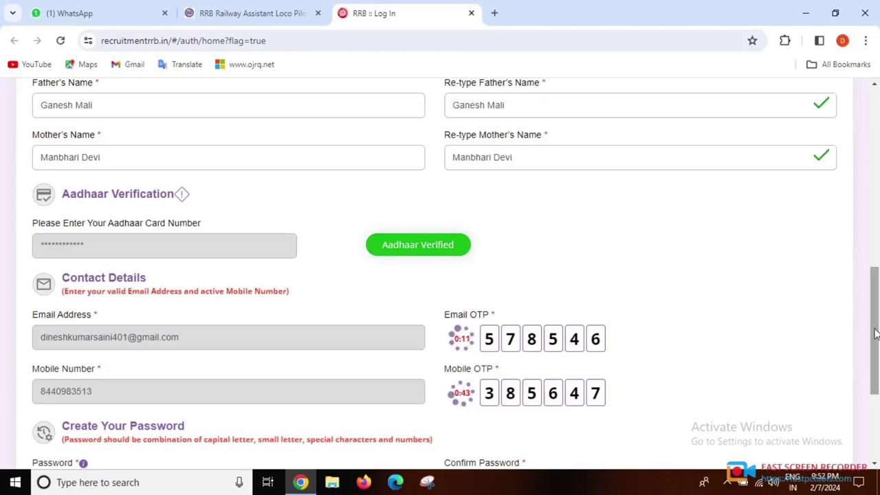
# Enter the account password and the matching Confirm Password
pyautogui.moveTo(875, 333); pyautogui.dragTo(875, 396)
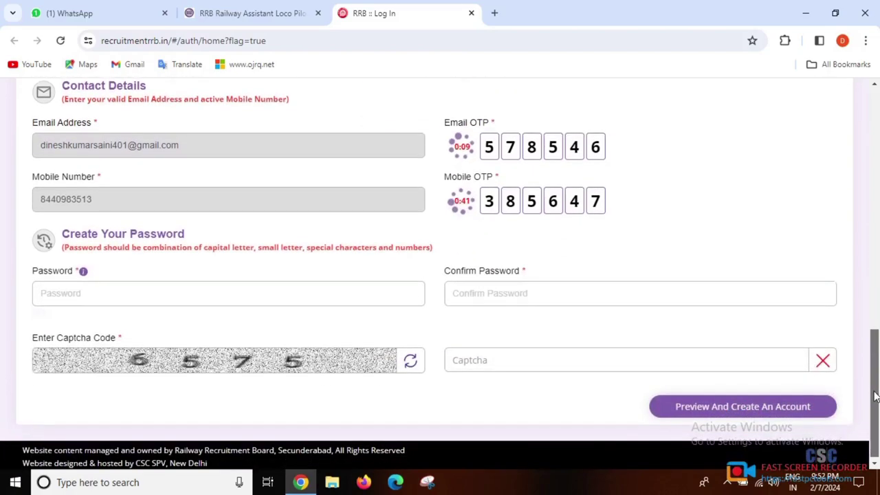
pyautogui.click(393, 294)
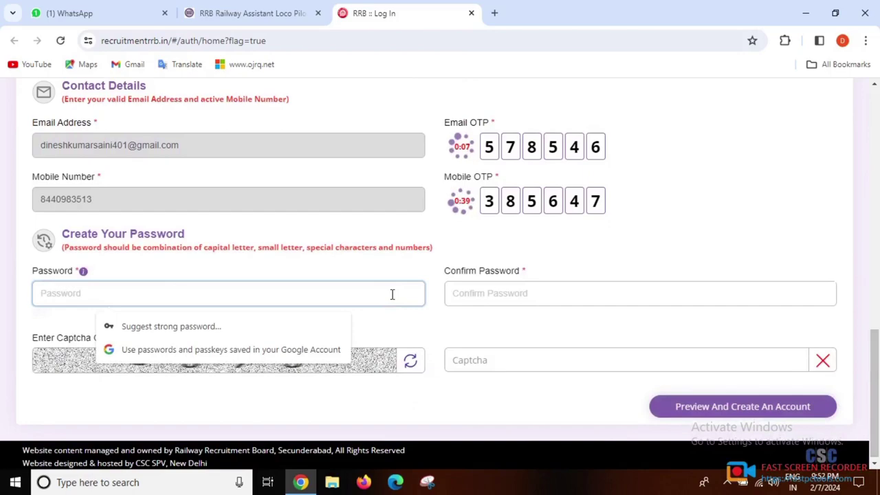
pyautogui.click(452, 359)
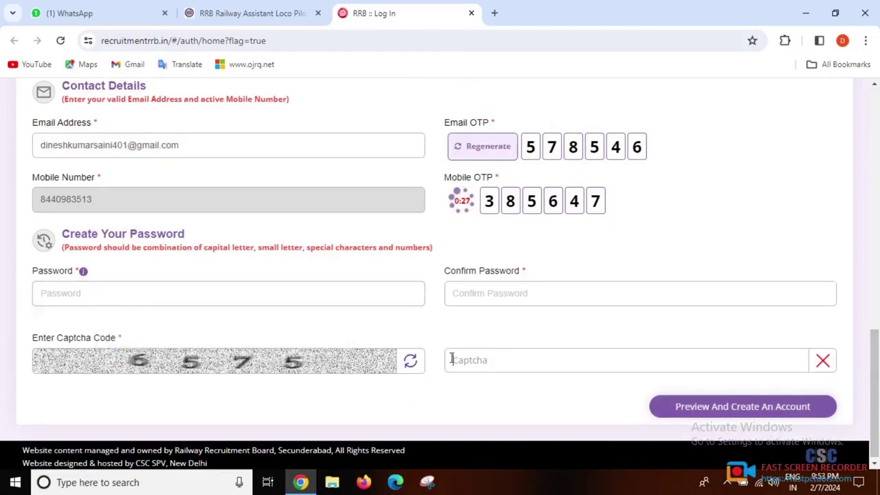
pyautogui.write('5')
pyautogui.press('BackSpace')
pyautogui.click(368, 299)
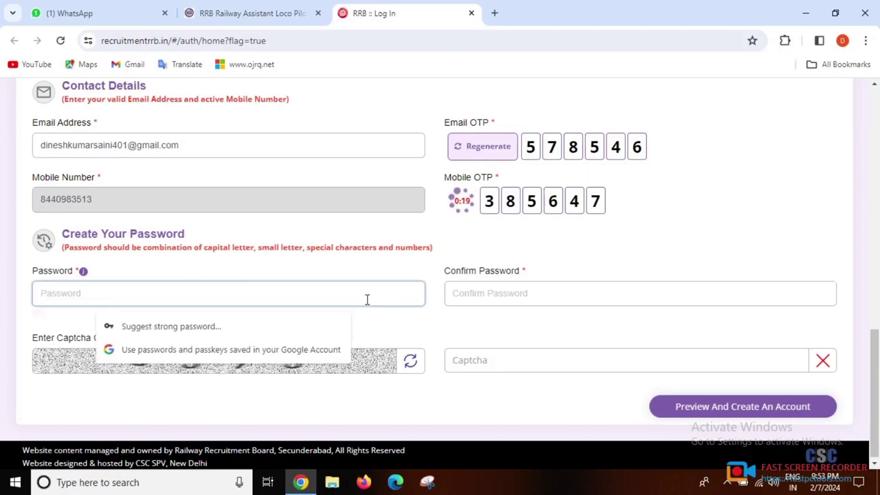
pyautogui.write('•')
pyautogui.press('Tab')
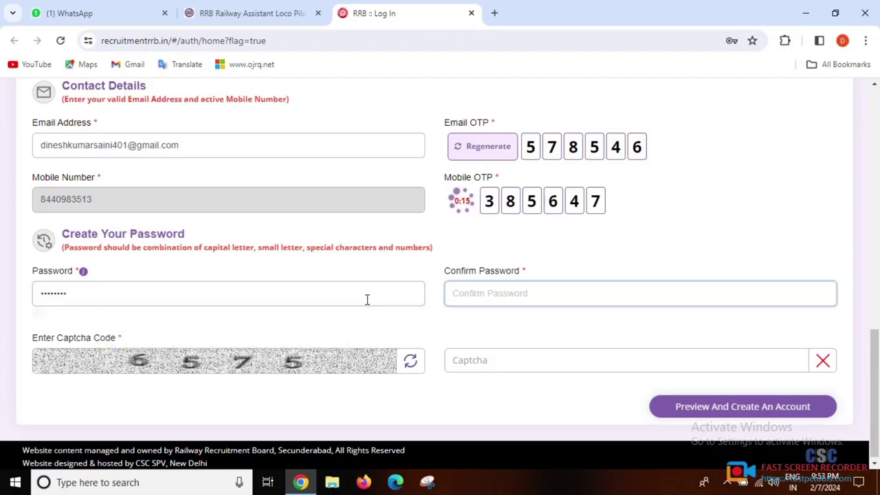
pyautogui.write('•')
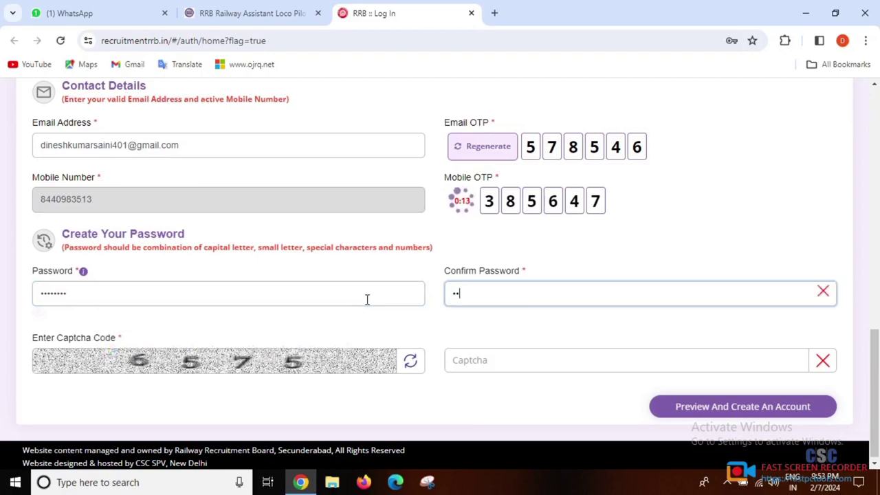
pyautogui.write('••')
# Fill in the displayed captcha code and preview the account details
pyautogui.click(497, 359)
pyautogui.write('6')
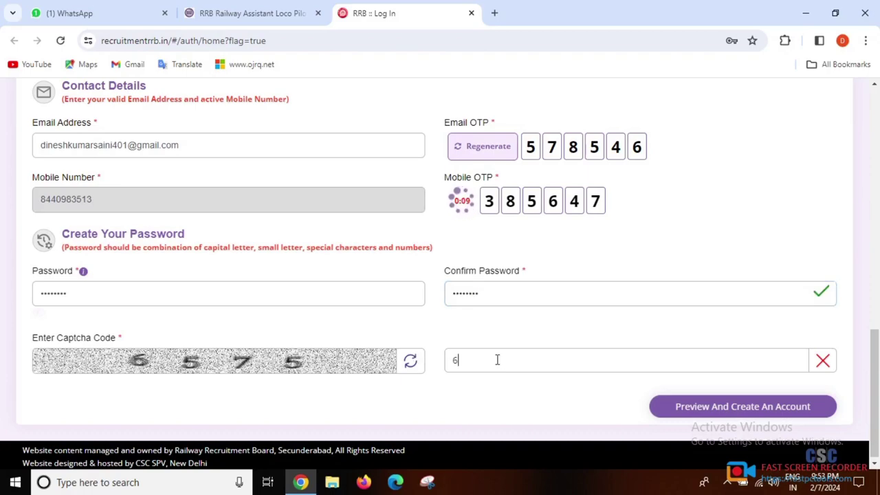
pyautogui.write('575')
pyautogui.click(682, 408)
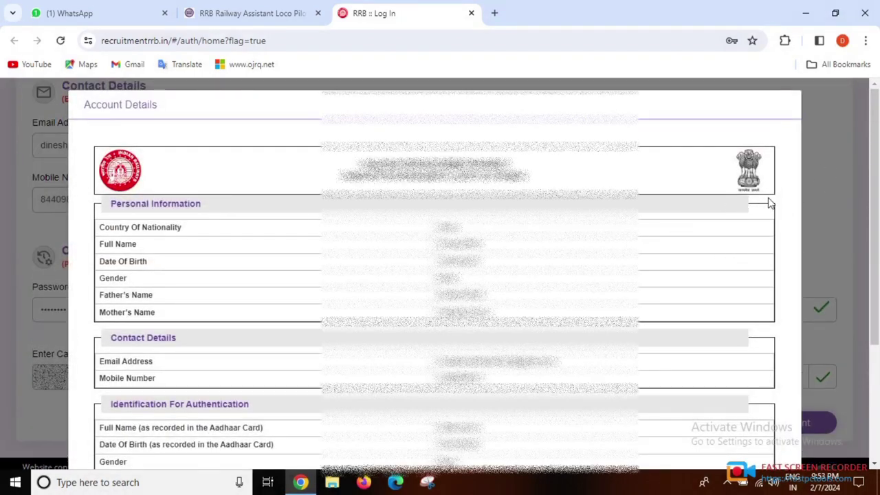
# Create the account from the reviewed details and proceed through the Information dialog
pyautogui.scroll(-3, 770, 203)
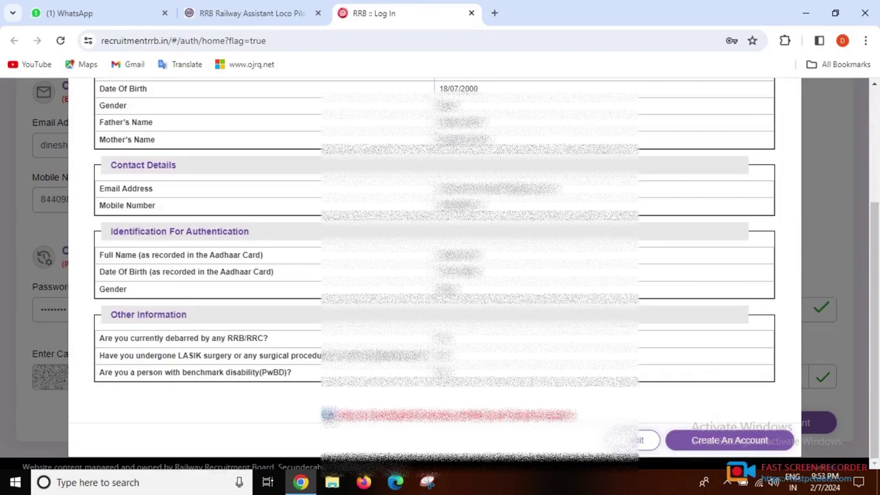
pyautogui.click(693, 442)
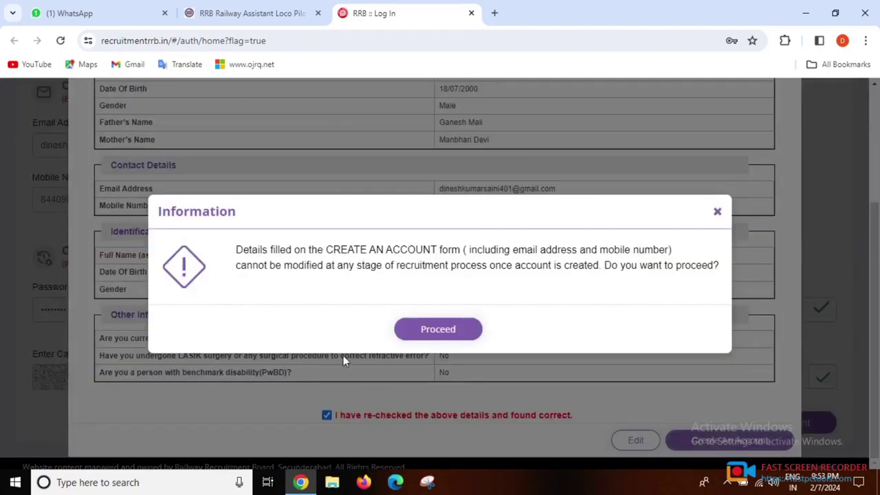
pyautogui.click(458, 333)
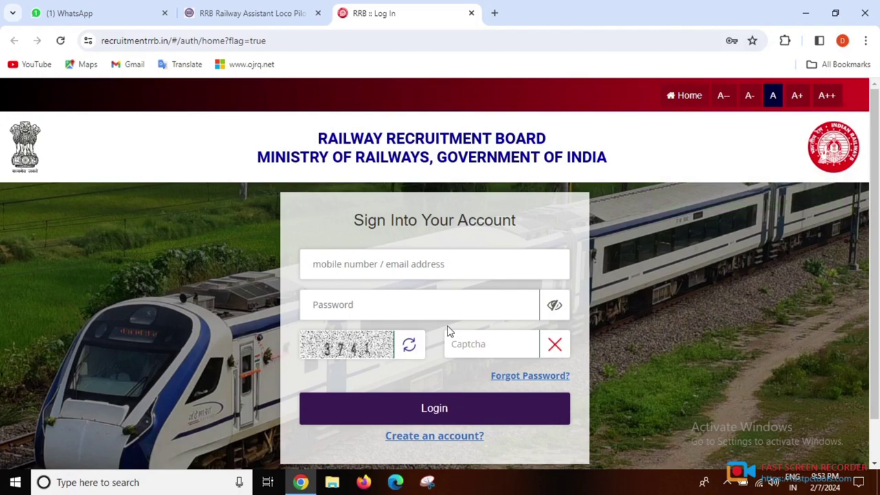
# Log in with the registered mobile number and account password
pyautogui.click(438, 269)
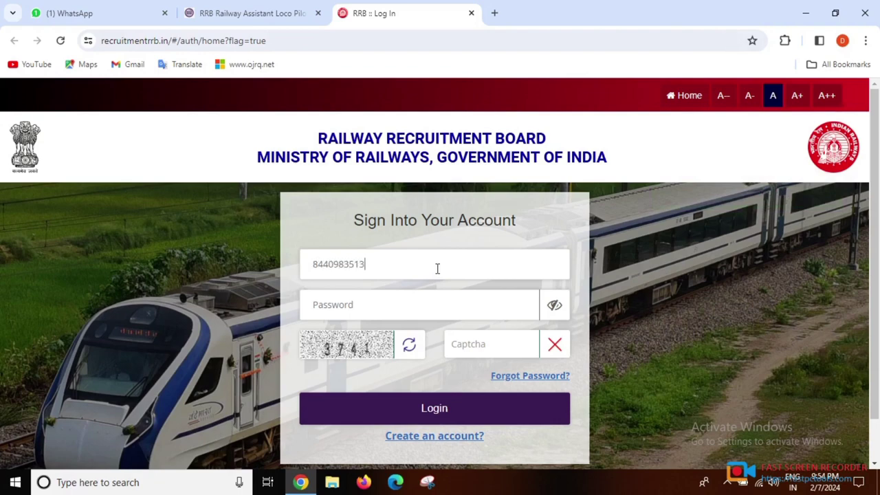
pyautogui.click(394, 296)
pyautogui.write('•')
pyautogui.write('37')
pyautogui.write('4')
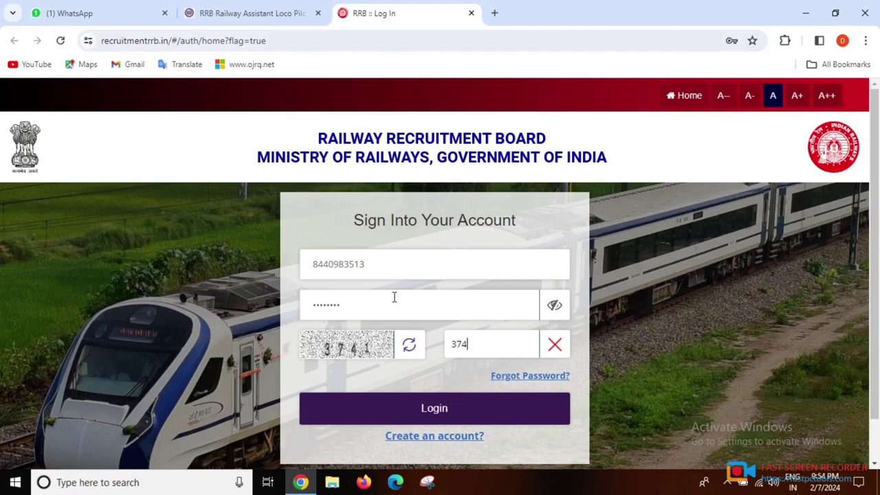
pyautogui.write('1')
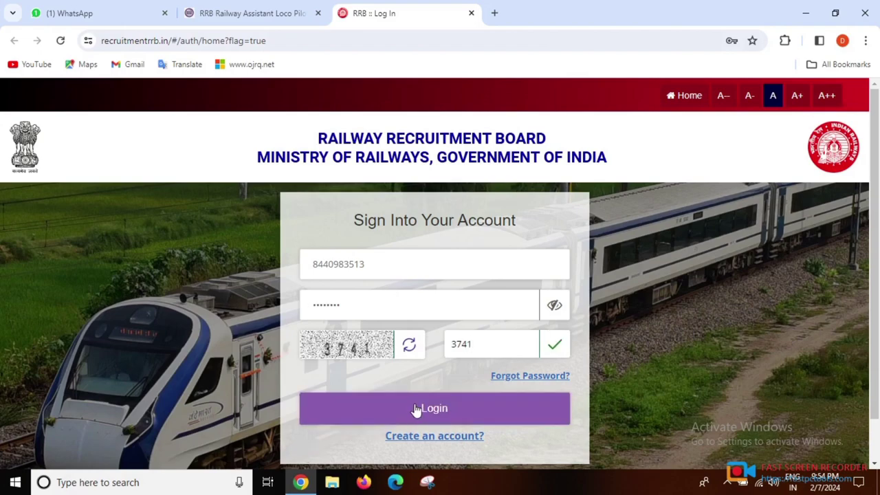
pyautogui.click(416, 410)
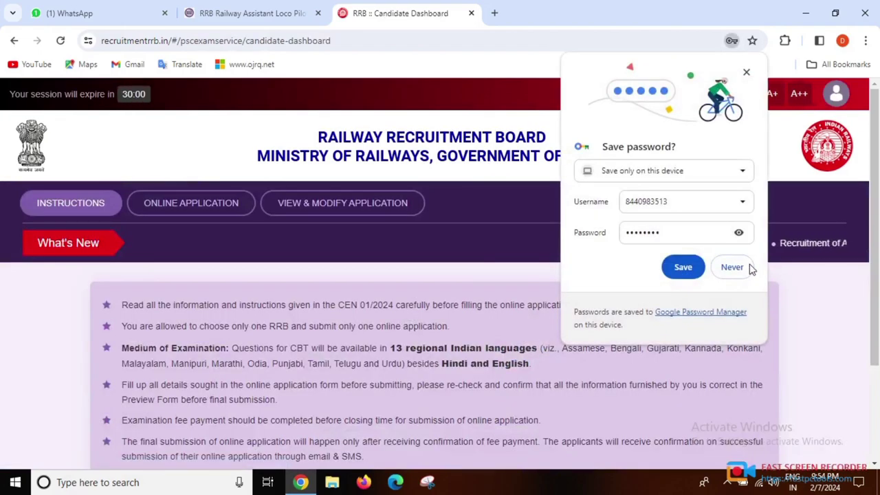
# Decline Chrome's password saving and open the Online Application section for CEN 01/2024
pyautogui.click(733, 268)
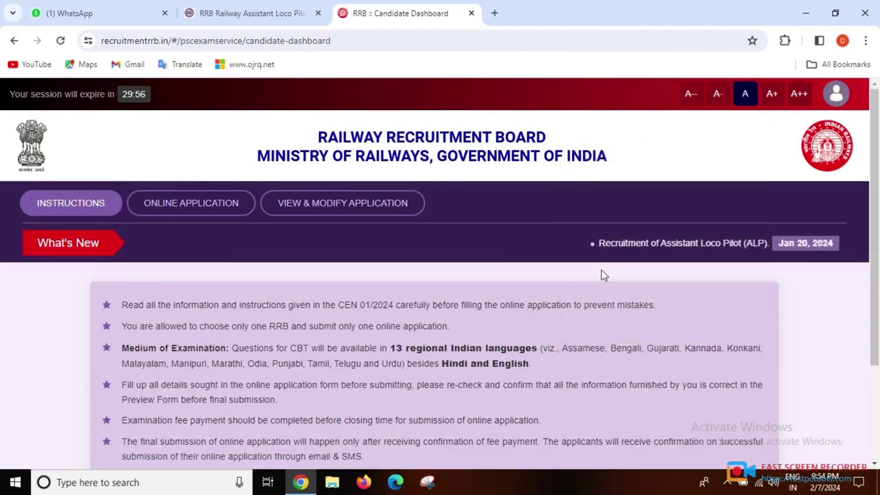
pyautogui.scroll(-2, 601, 275)
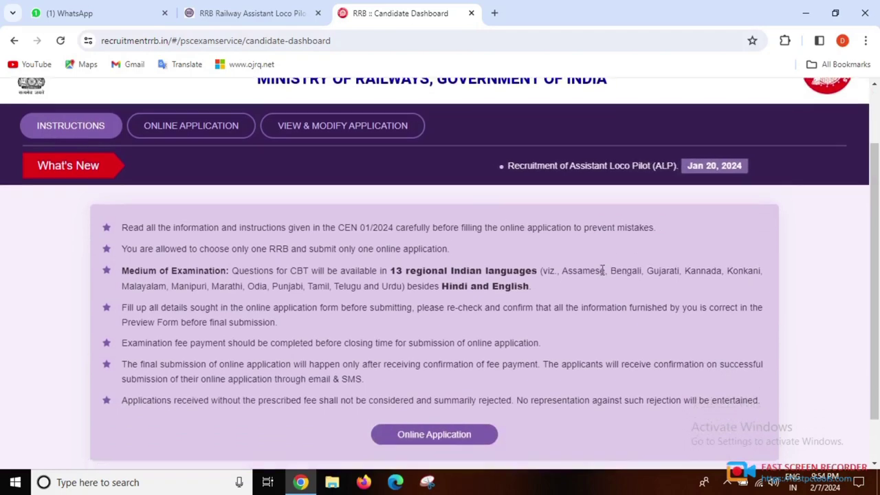
pyautogui.scroll(-2, 602, 270)
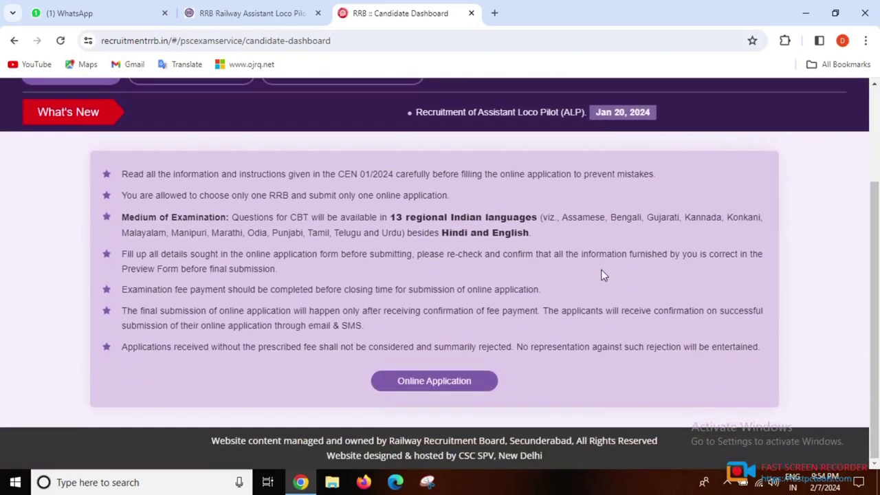
pyautogui.scroll(1, 601, 275)
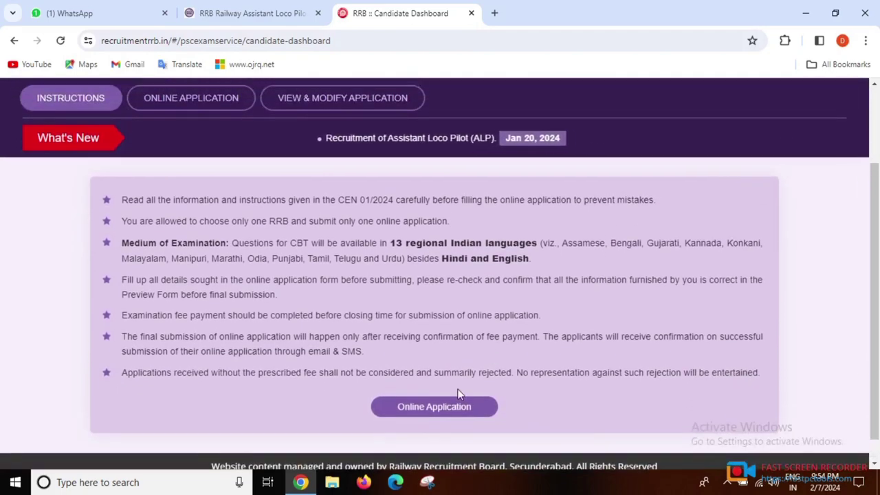
pyautogui.click(439, 407)
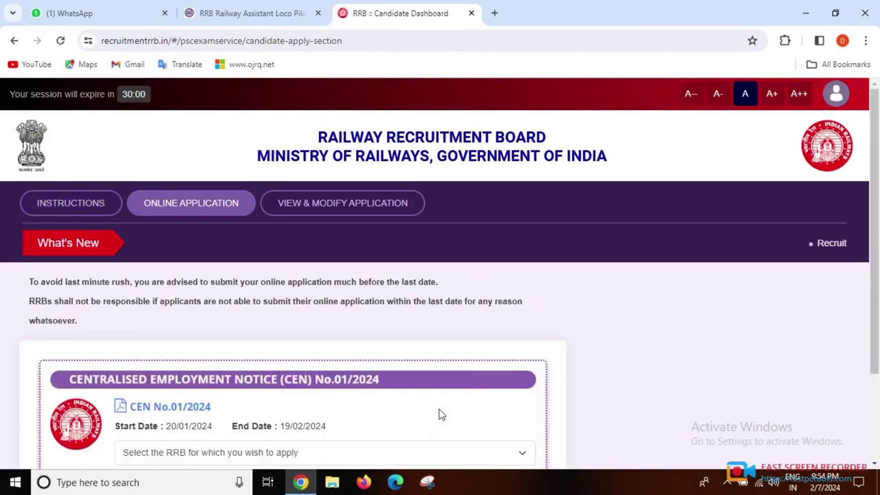
# Check the Select the RRB list without choosing, then return to the Sarkari Result tab
pyautogui.scroll(-1, 664, 339)
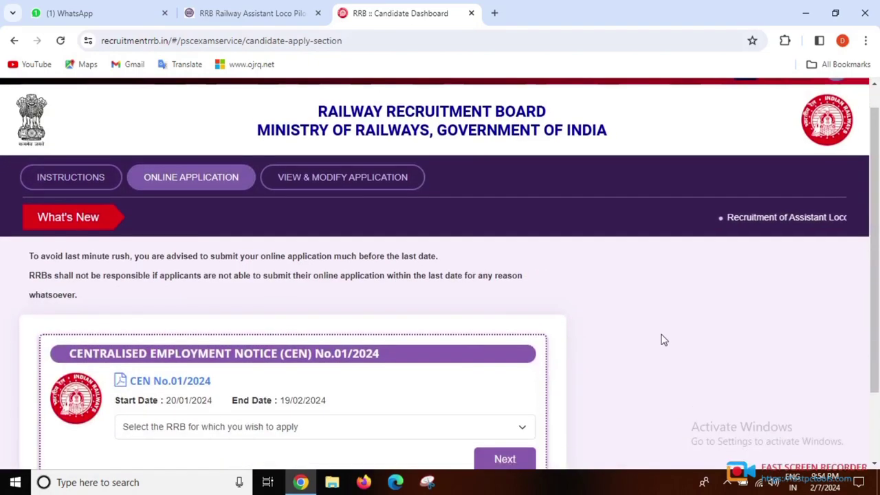
pyautogui.scroll(-1, 664, 339)
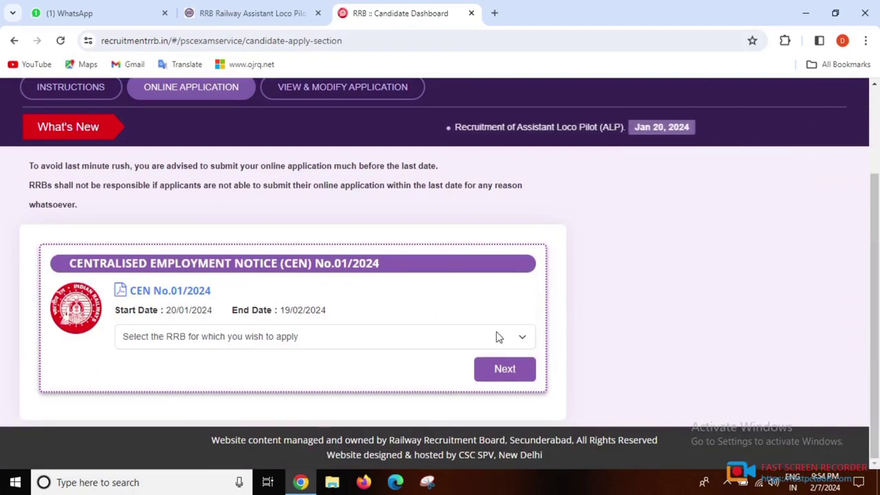
pyautogui.click(440, 339)
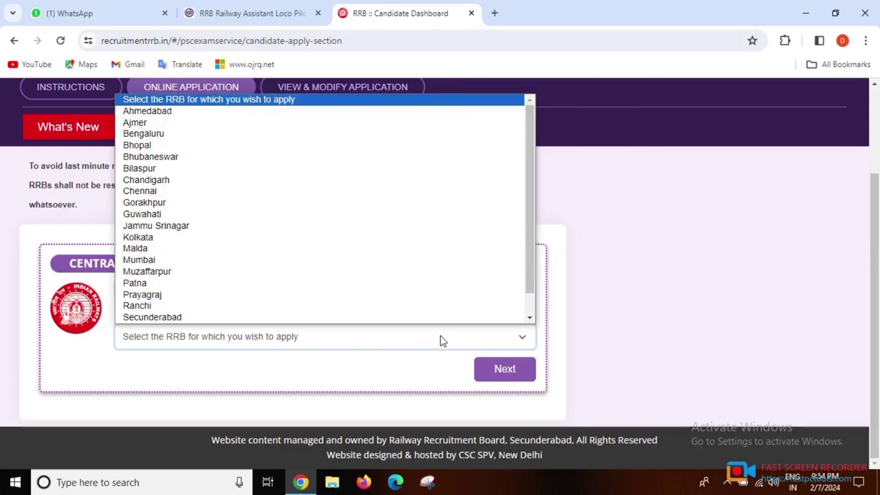
pyautogui.click(442, 339)
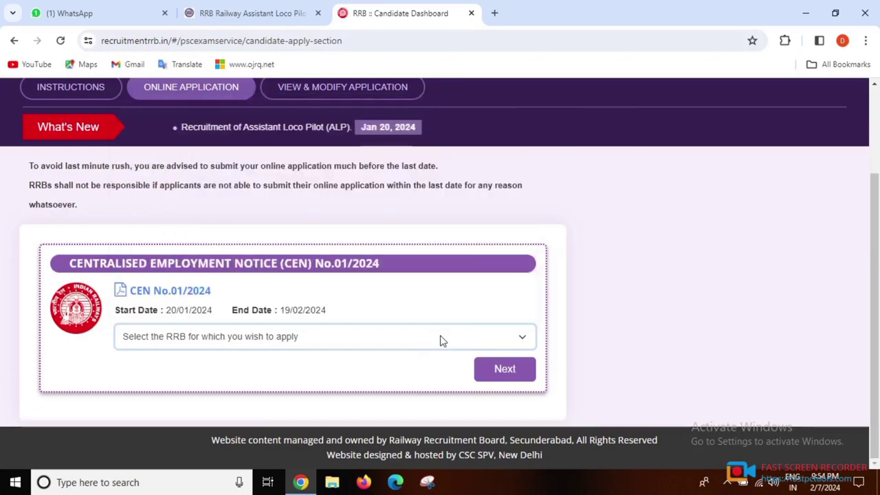
pyautogui.click(261, 15)
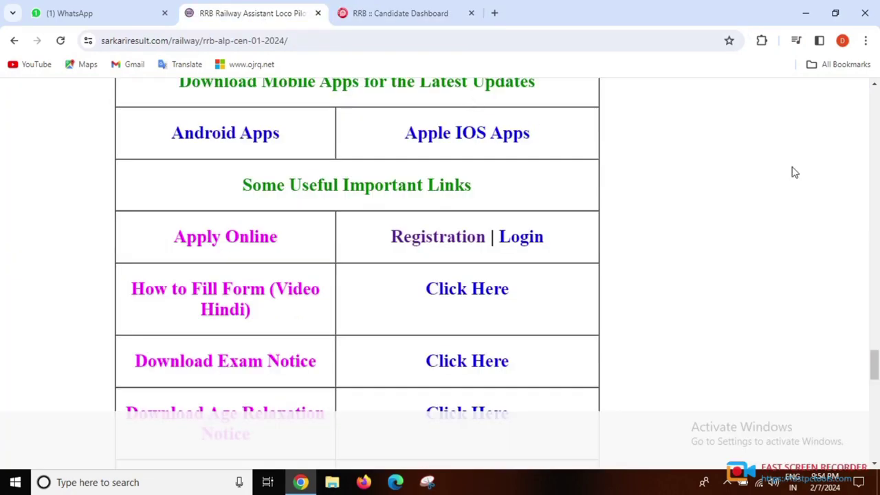
# Scroll Sarkari Result's zone-wise ALP vacancy table to bring the Bilaspur SECR row into view
pyautogui.moveTo(873, 371); pyautogui.dragTo(871, 321)
pyautogui.scroll(-2, 837, 286)
# Back on the RRB application, choose Bilaspur as the RRB to apply to
pyautogui.click(403, 20)
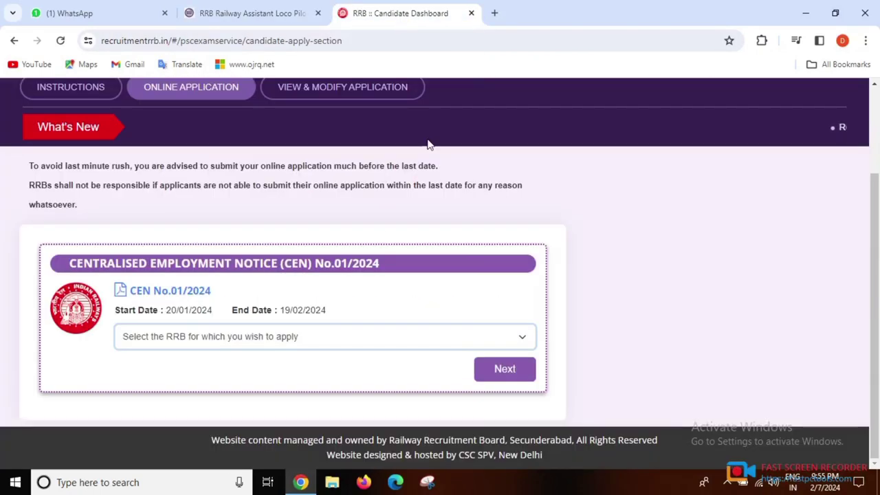
pyautogui.click(236, 344)
pyautogui.scroll(-1, 233, 278)
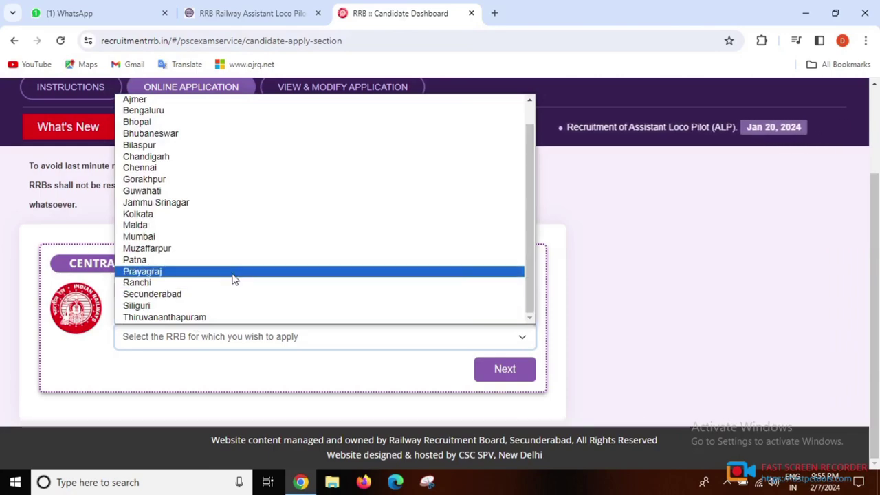
pyautogui.click(158, 149)
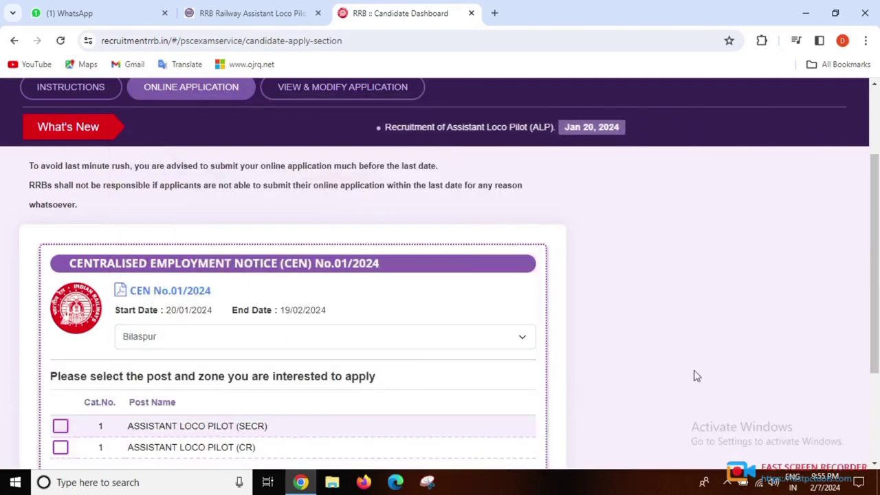
# Tick both Assistant Loco Pilot posts, SECR and CR, and continue to Personal Details
pyautogui.moveTo(876, 249); pyautogui.dragTo(859, 332)
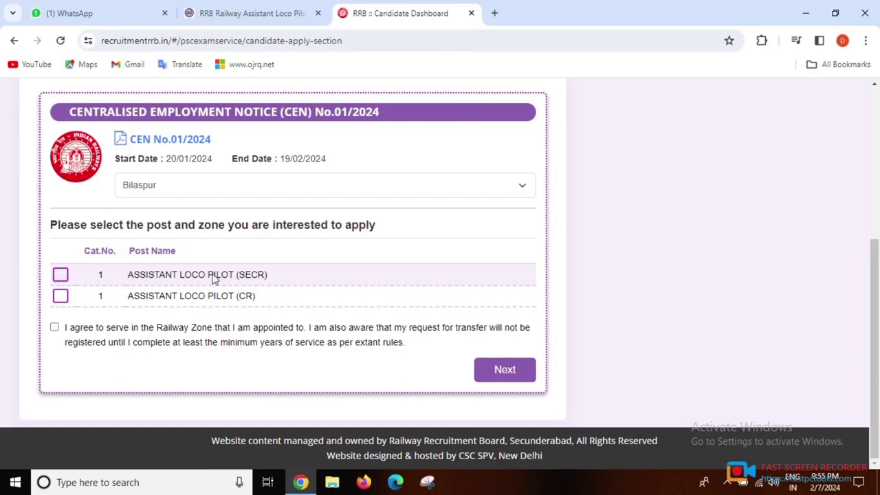
pyautogui.click(60, 275)
pyautogui.click(61, 296)
pyautogui.click(504, 371)
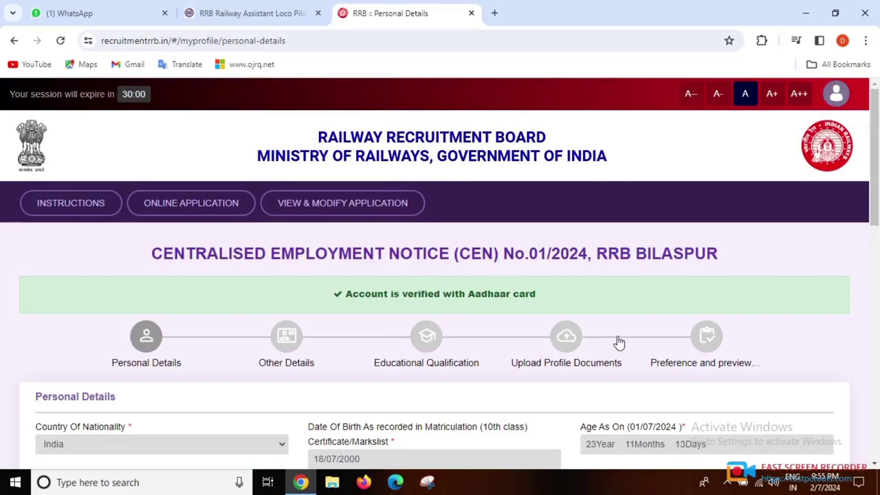
# Set Marital Status to Unmarried
pyautogui.click(516, 330)
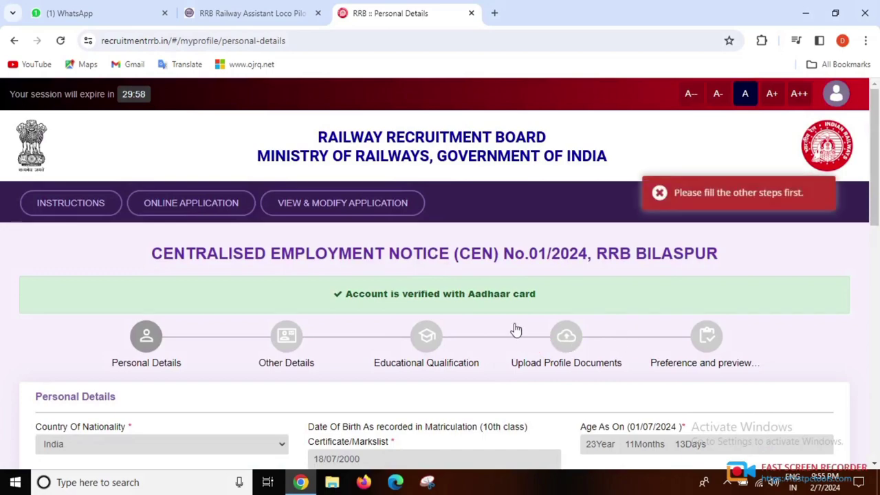
pyautogui.scroll(-1, 516, 330)
pyautogui.scroll(-2, 516, 328)
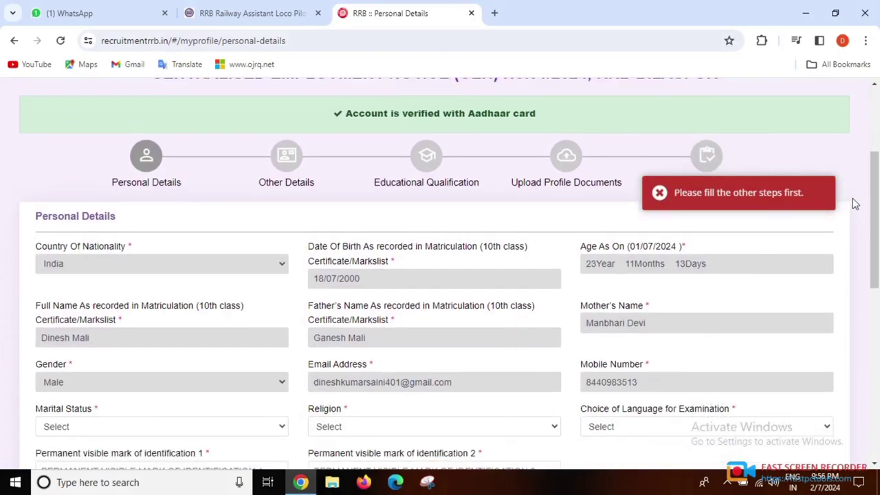
pyautogui.moveTo(874, 205); pyautogui.dragTo(870, 249)
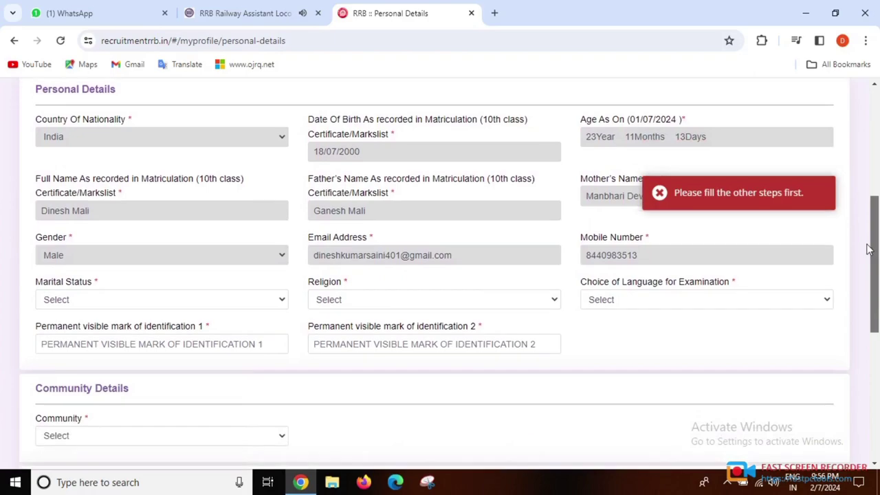
pyautogui.click(236, 298)
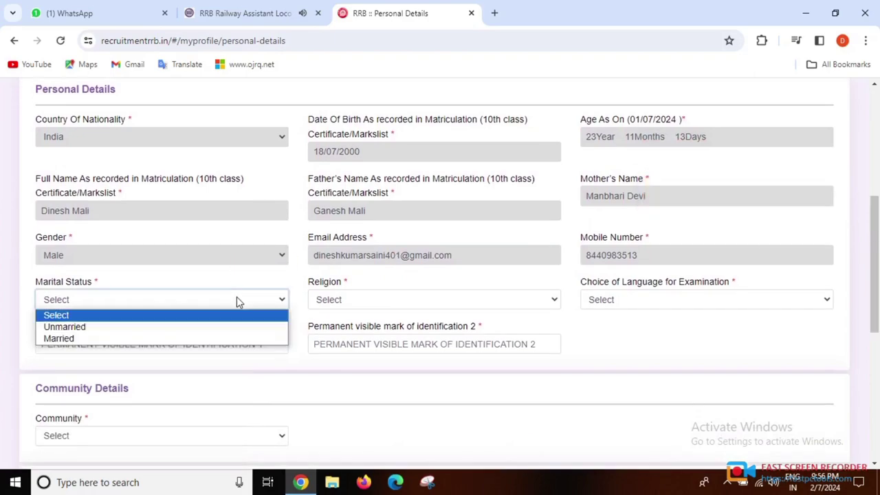
pyautogui.click(210, 326)
# Set Religion to Hindu and the examination language to Hindi
pyautogui.click(471, 299)
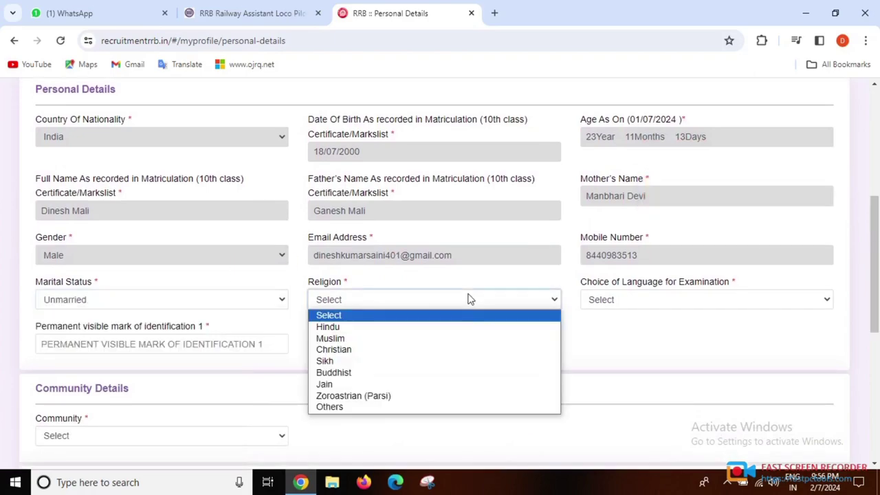
pyautogui.click(469, 300)
pyautogui.click(466, 300)
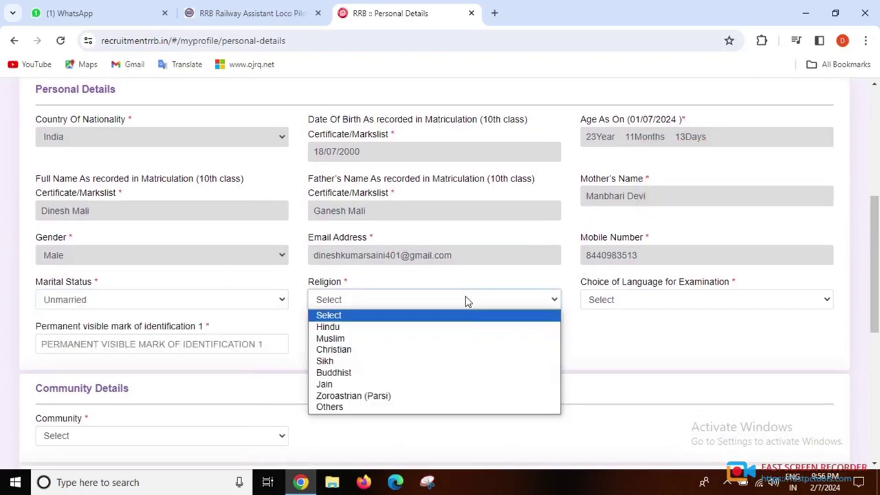
pyautogui.click(433, 327)
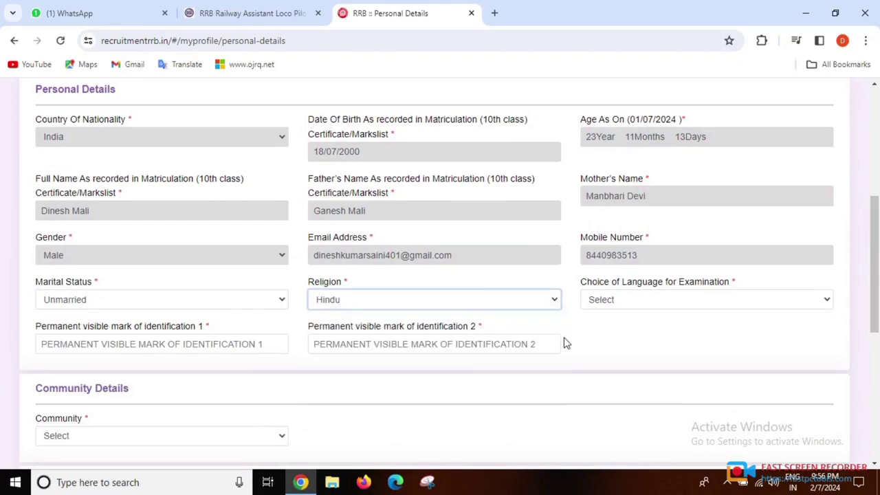
pyautogui.click(649, 300)
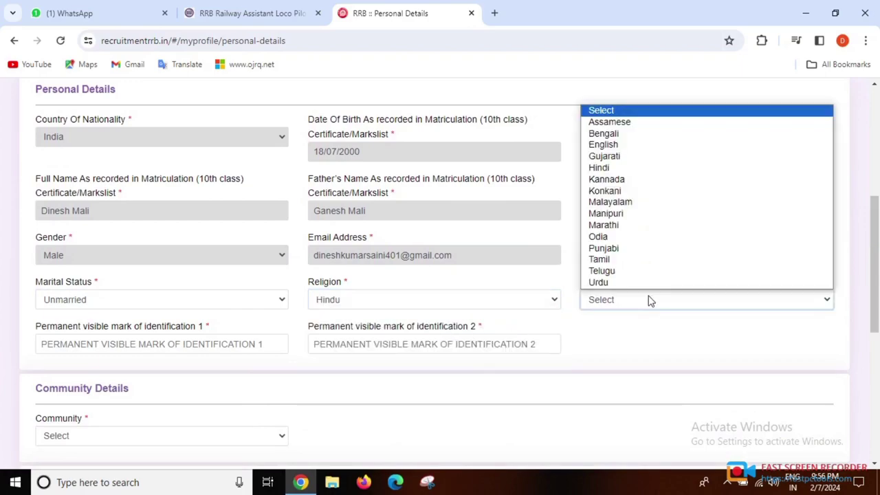
pyautogui.click(646, 172)
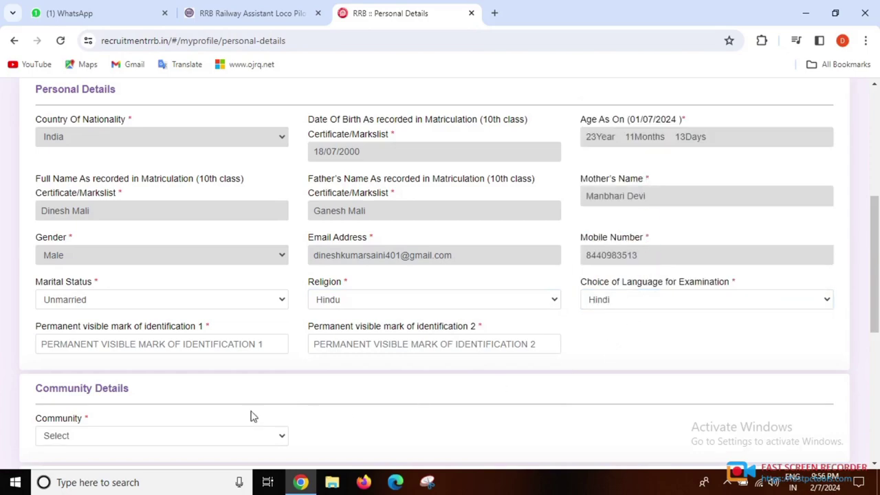
pyautogui.click(234, 346)
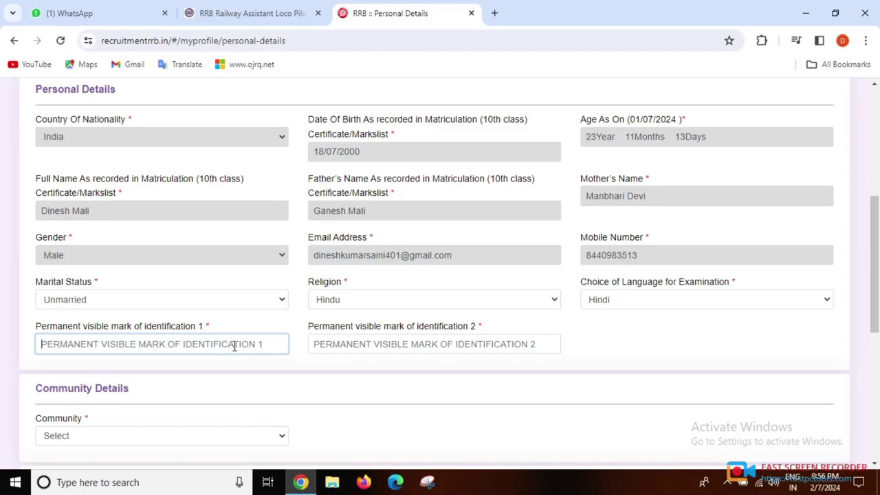
# Enter 'RIGHT HAND ON MARK' as the first identification mark
pyautogui.write('RITH')
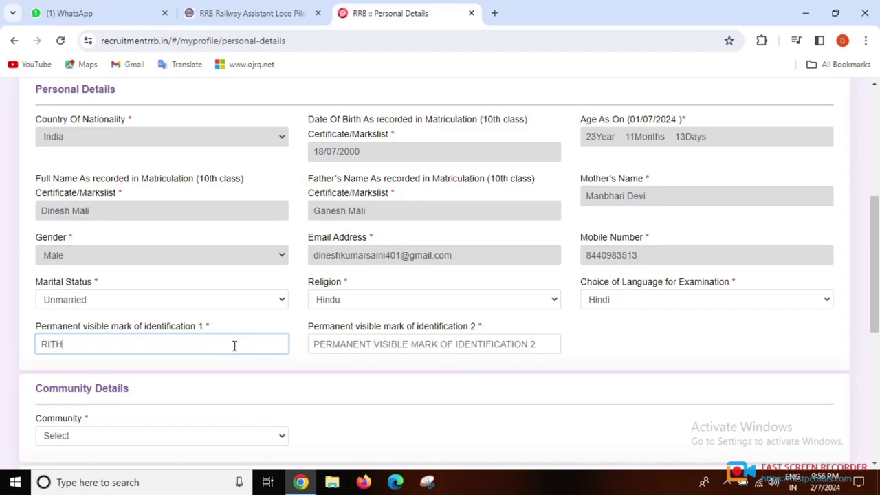
pyautogui.press('BackSpace')
pyautogui.write('GHT ')
pyautogui.write('HAN')
pyautogui.press('BackSpace')
pyautogui.write('AND ON MARK')
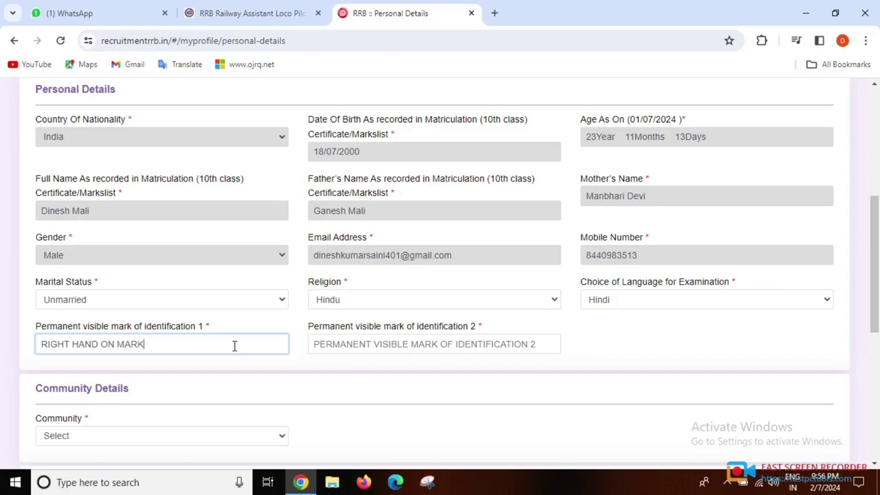
# Enter 'BODY ON MARK' as the second identification mark
pyautogui.press('Tab')
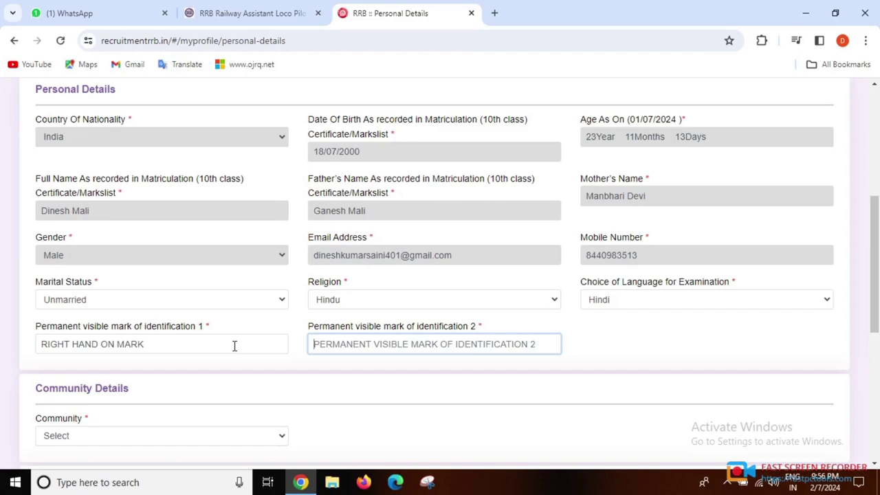
pyautogui.write('BODY O')
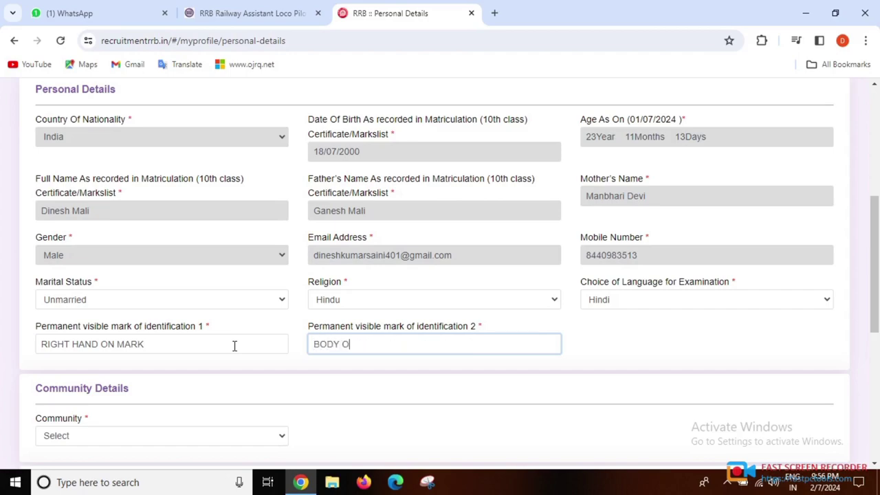
pyautogui.write('N MARK')
pyautogui.click(235, 378)
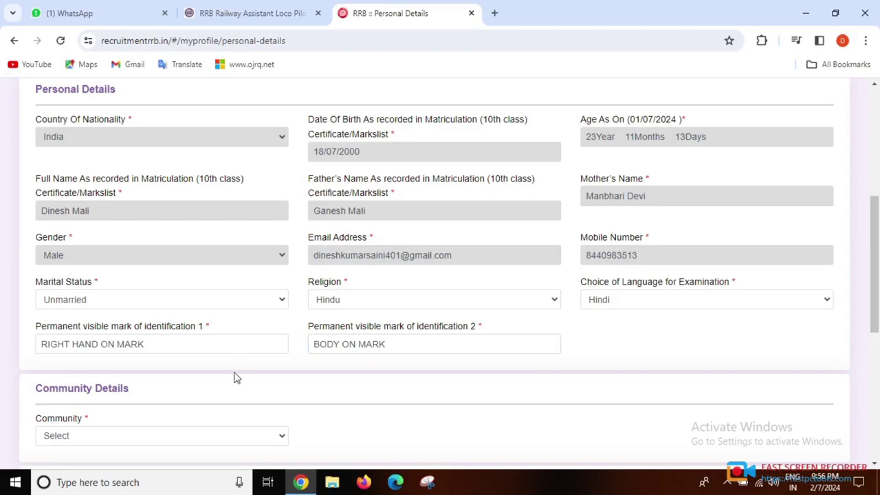
pyautogui.scroll(-3, 235, 377)
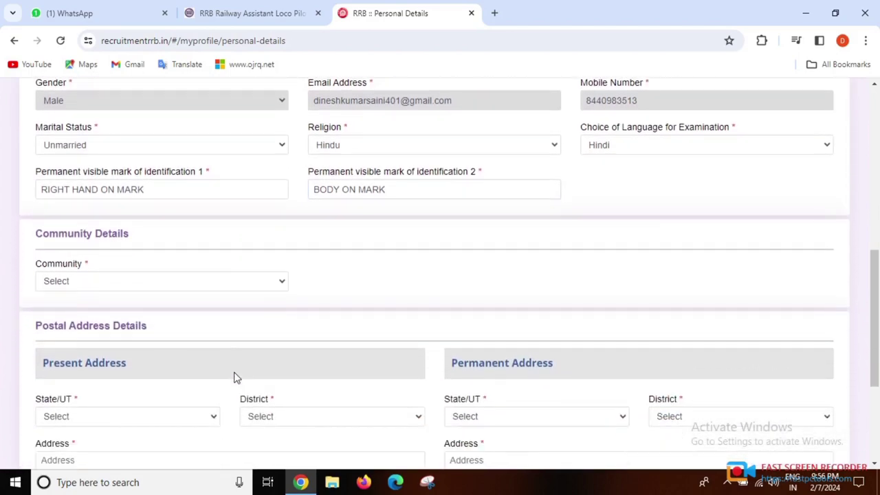
# Set the community to OBC and accept the reservation eligibility notice
pyautogui.click(194, 262)
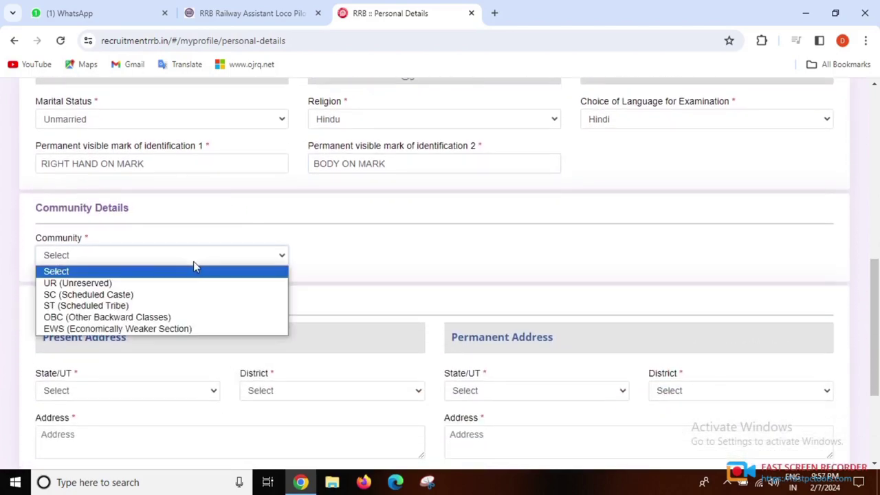
pyautogui.click(146, 318)
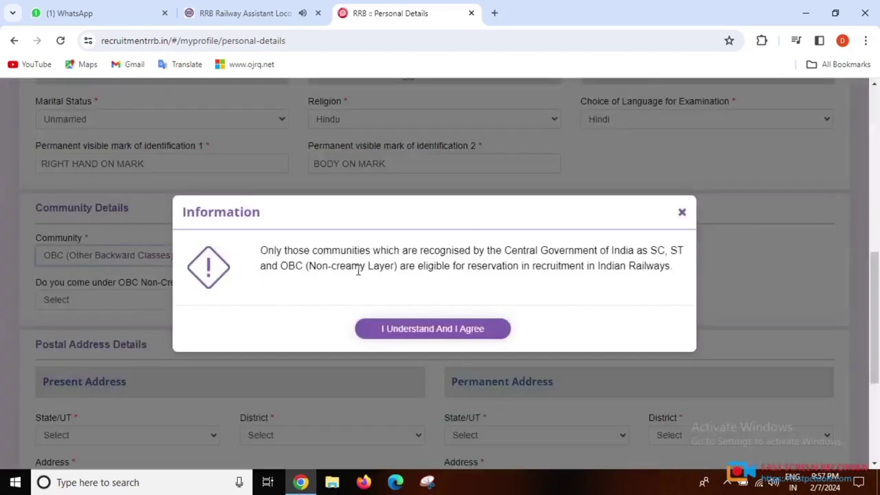
pyautogui.click(413, 330)
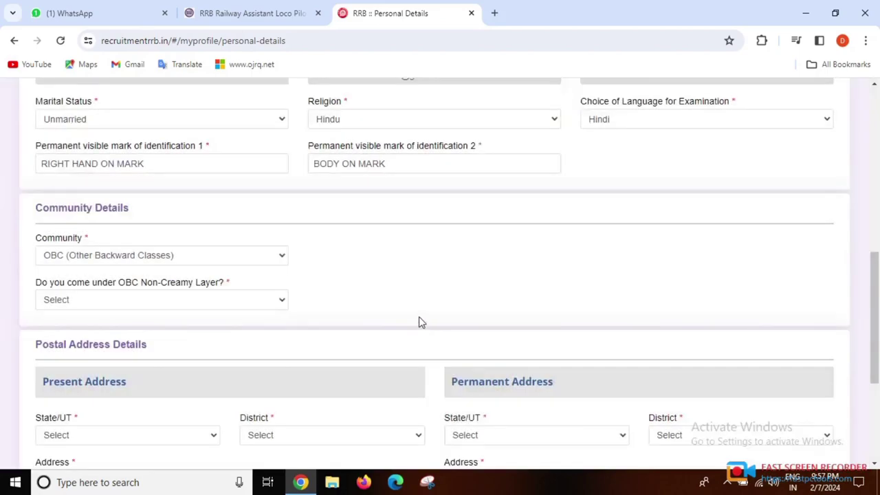
# Answer Yes to OBC Non-Creamy Layer and accept its eligibility notice
pyautogui.click(209, 306)
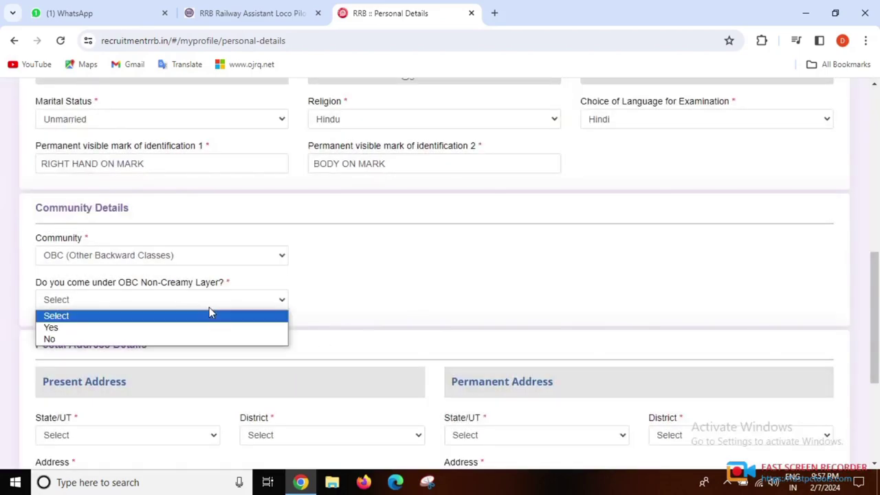
pyautogui.click(187, 319)
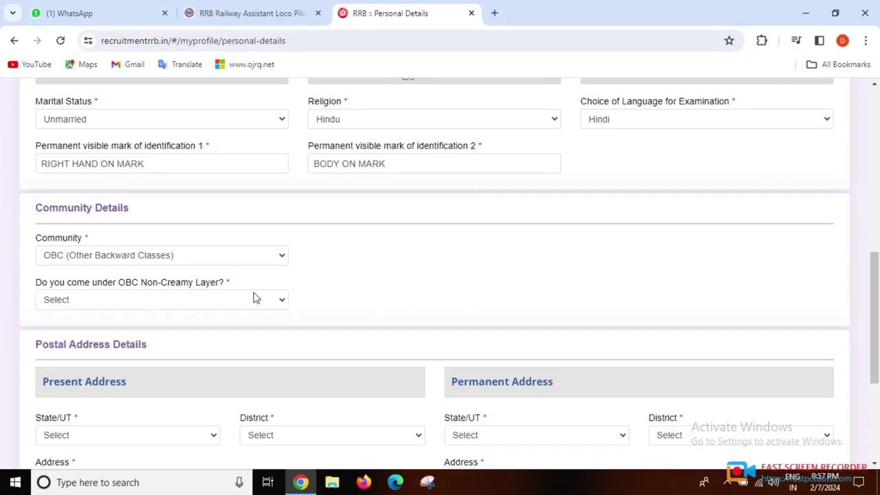
pyautogui.click(254, 298)
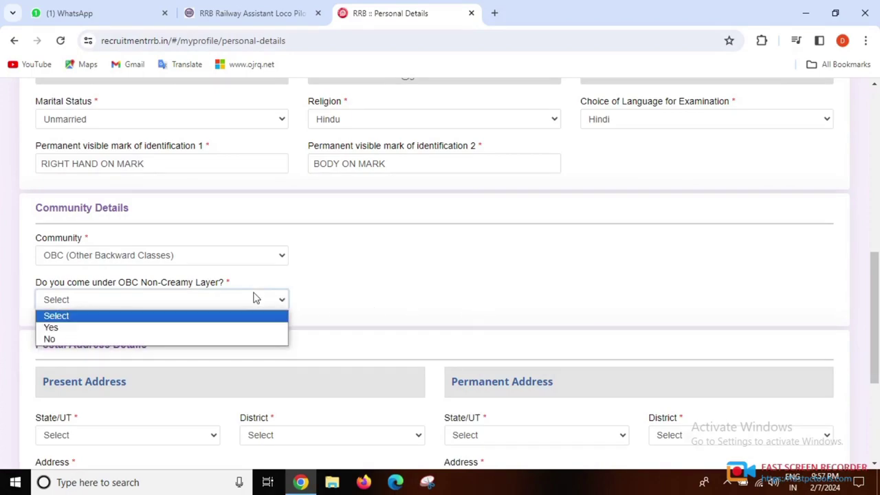
pyautogui.click(230, 328)
pyautogui.click(457, 337)
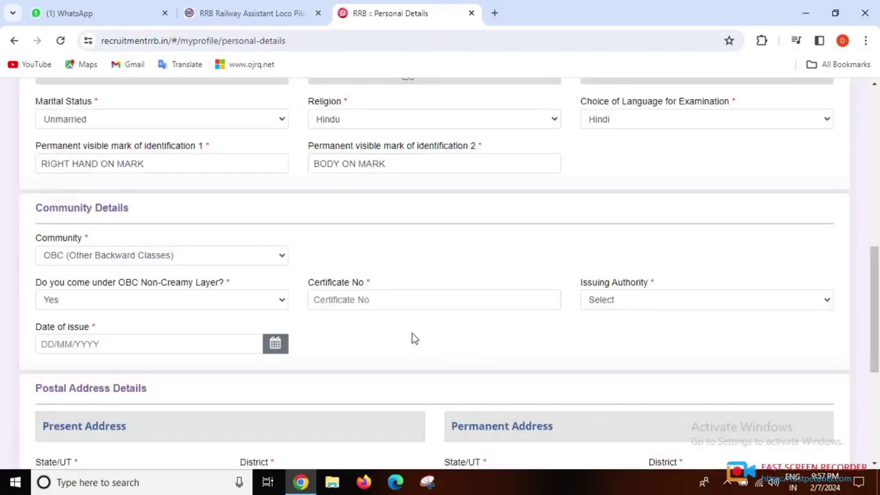
pyautogui.scroll(-2, 413, 338)
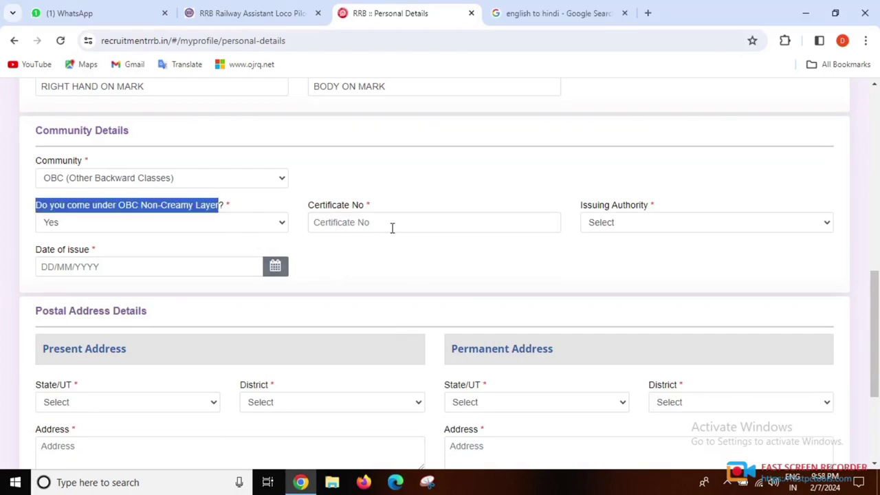
# Enter the OBC certificate number and choose Sub- Divisional Officer as issuing authority
pyautogui.click(392, 228)
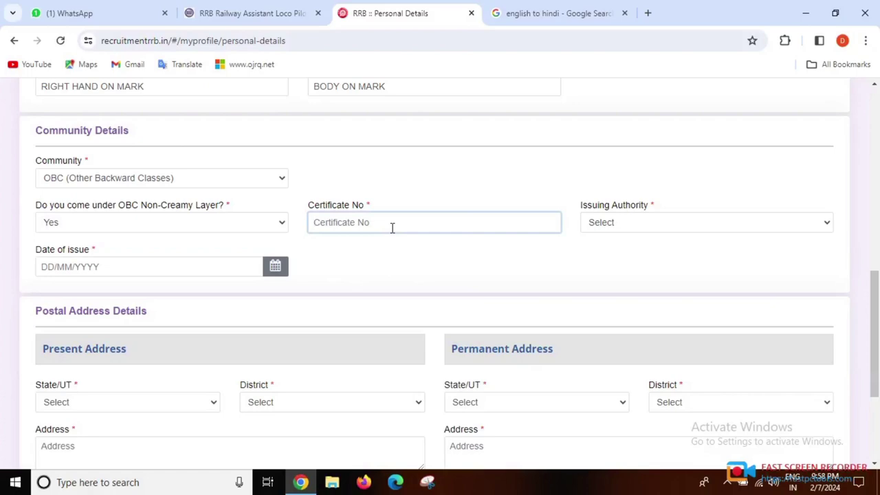
pyautogui.click(647, 228)
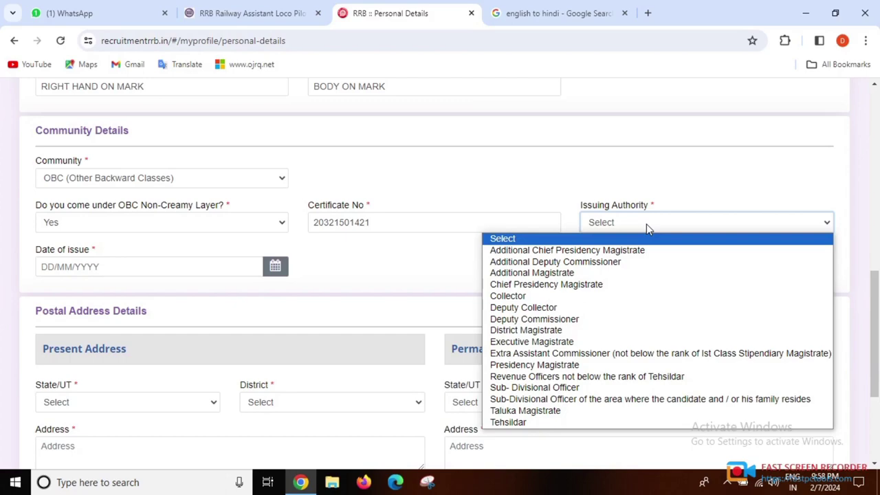
pyautogui.press('Down')
pyautogui.press('Down')
pyautogui.press('Down')
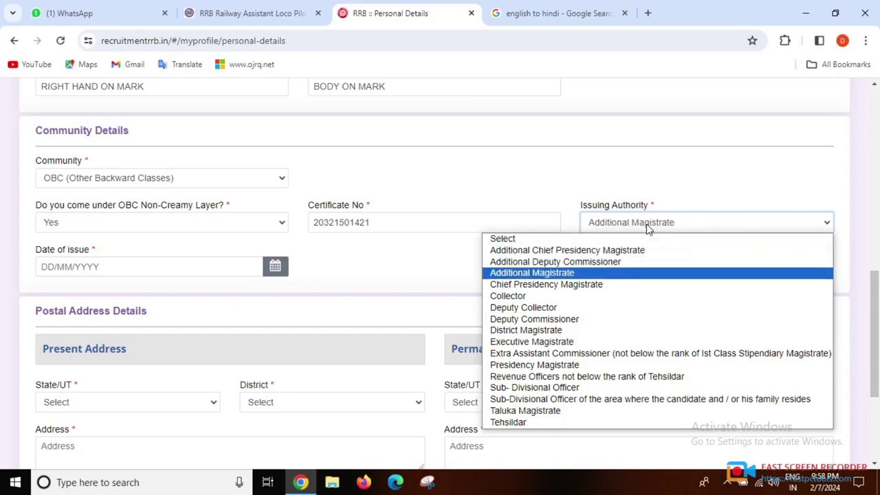
pyautogui.press('Down')
pyautogui.press('Down')
pyautogui.press('Down')
pyautogui.press('Down')
pyautogui.press('Down')
pyautogui.press('Down')
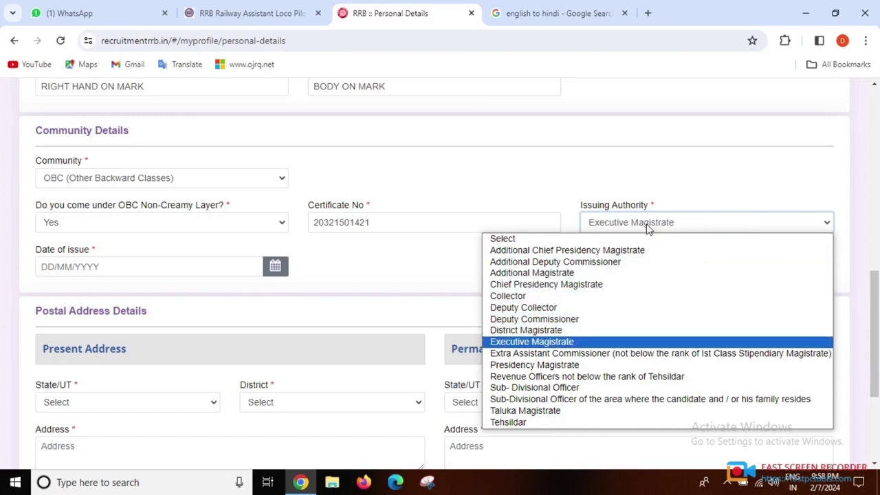
pyautogui.press('Down')
pyautogui.press('Down')
pyautogui.press('Down')
pyautogui.press('Down')
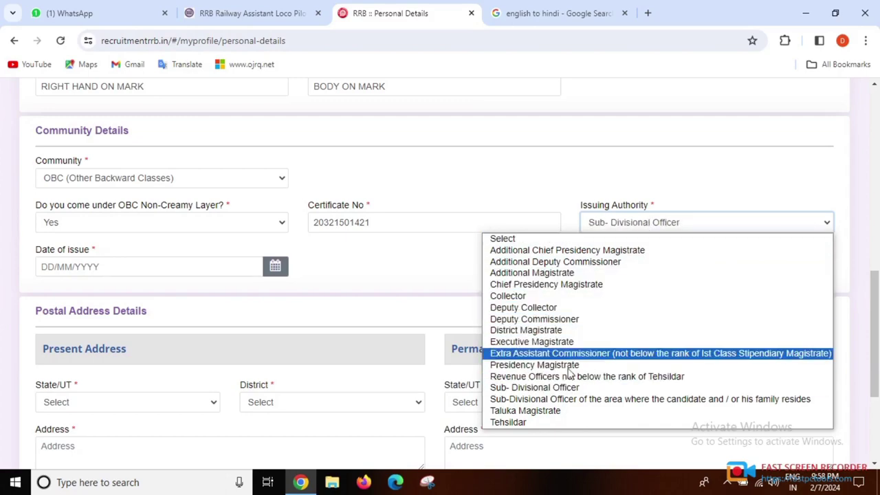
pyautogui.click(557, 389)
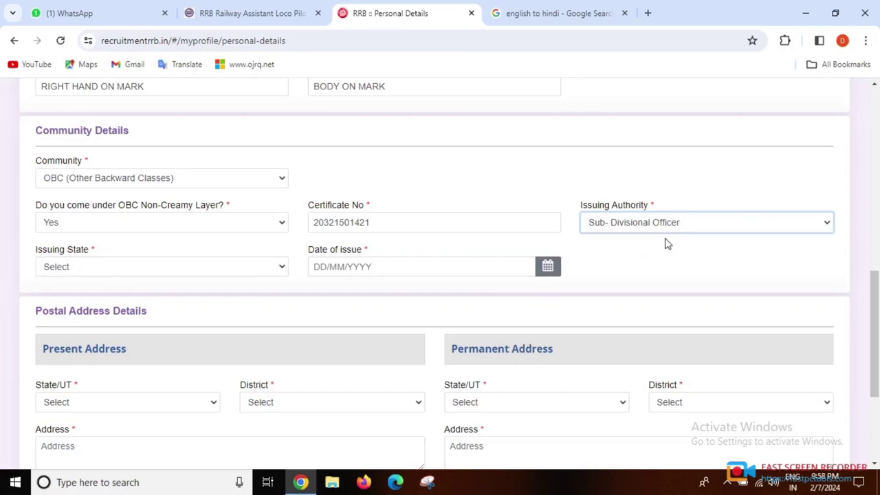
pyautogui.click(648, 260)
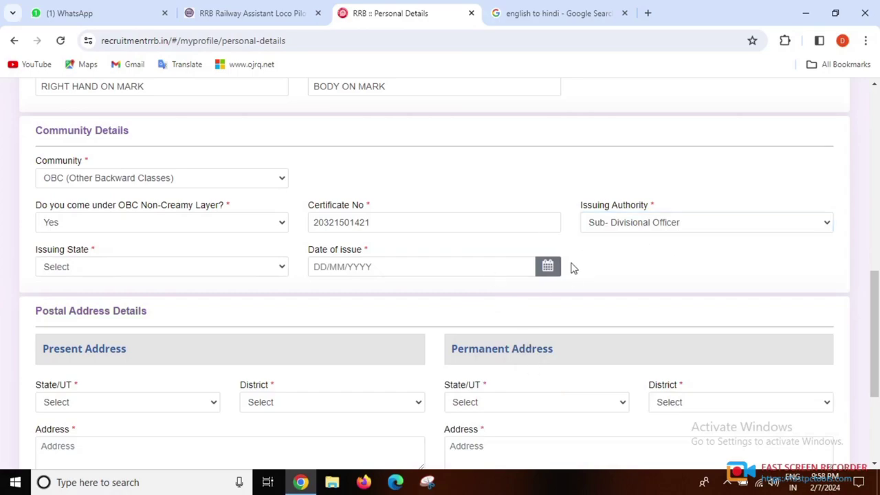
# Select RAJASTHAN as the certificate's issuing state
pyautogui.click(232, 274)
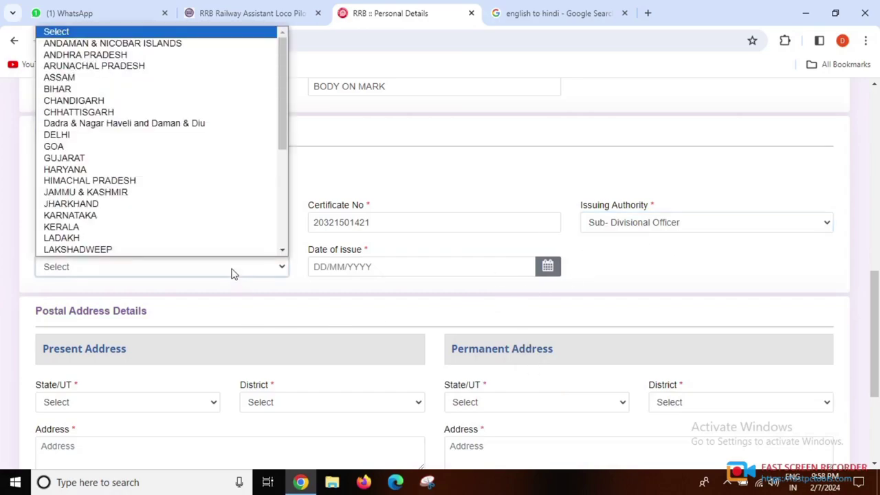
pyautogui.press('r')
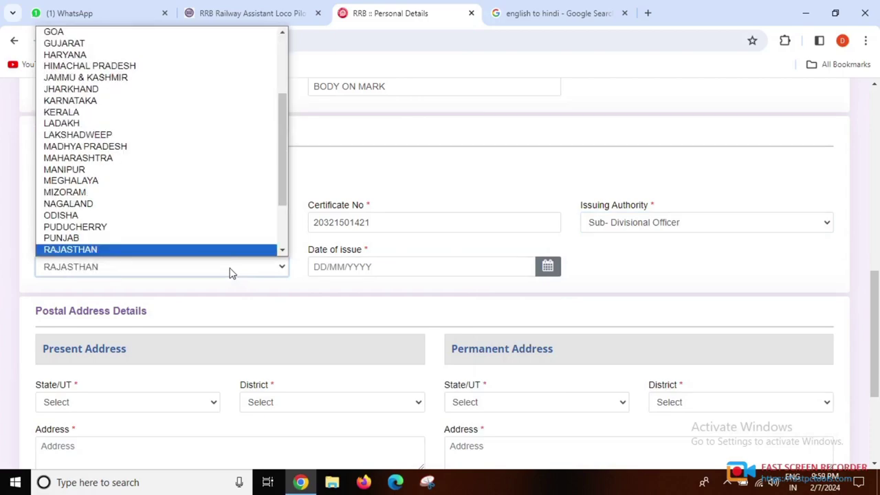
pyautogui.press('Return')
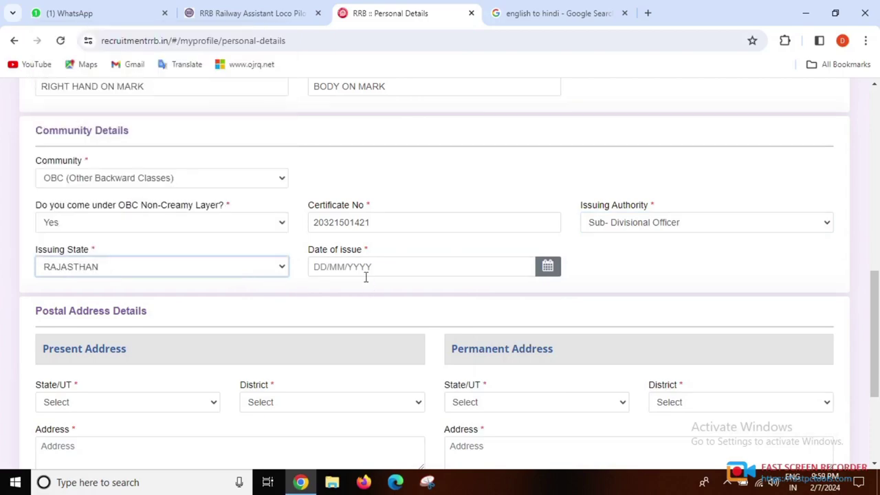
# Pick 13 January 2021 in the calendar as the OBC certificate's date of issue
pyautogui.click(362, 268)
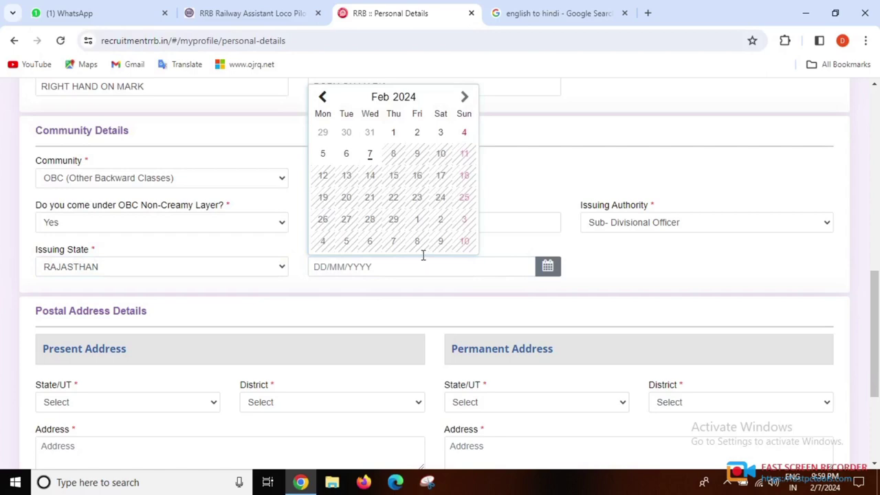
pyautogui.click(401, 97)
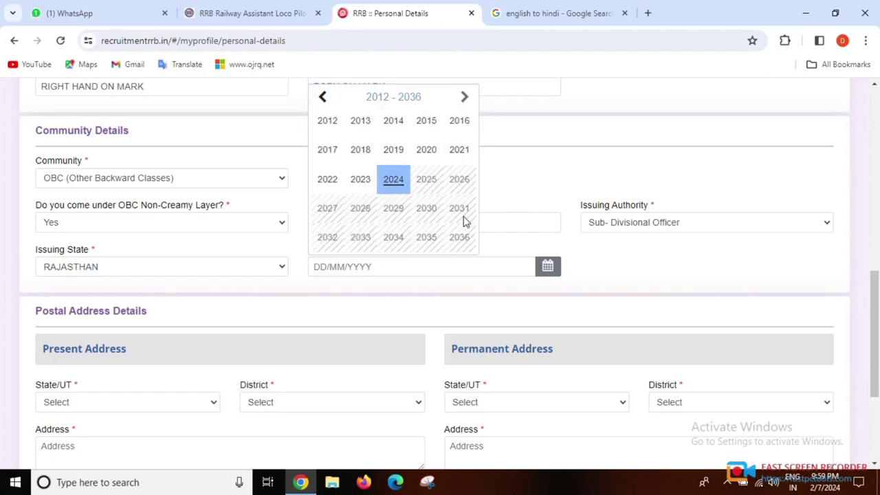
pyautogui.click(453, 162)
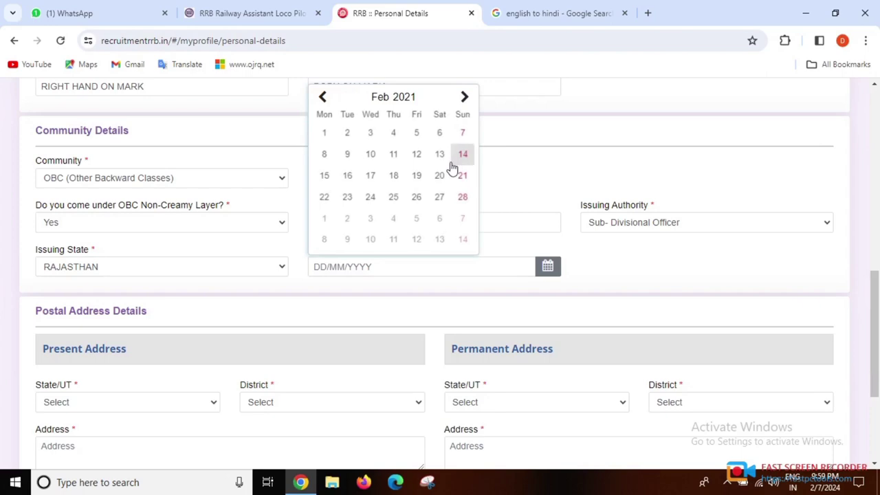
pyautogui.click(323, 98)
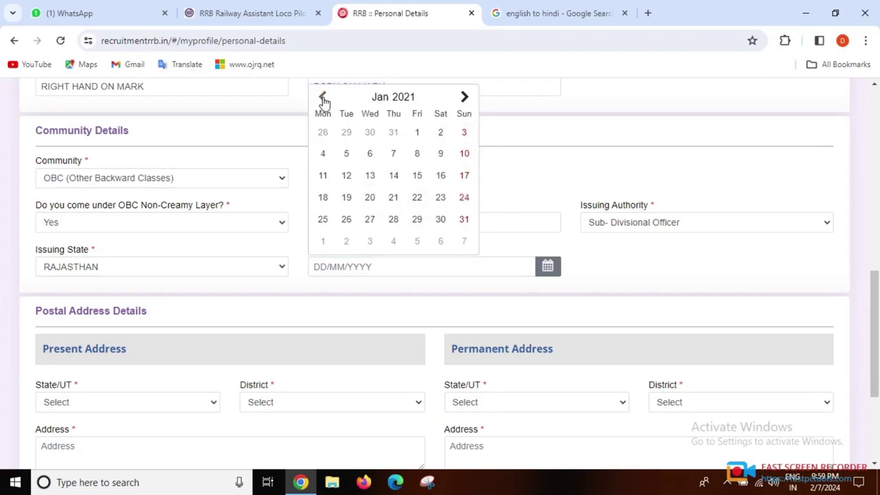
pyautogui.click(370, 177)
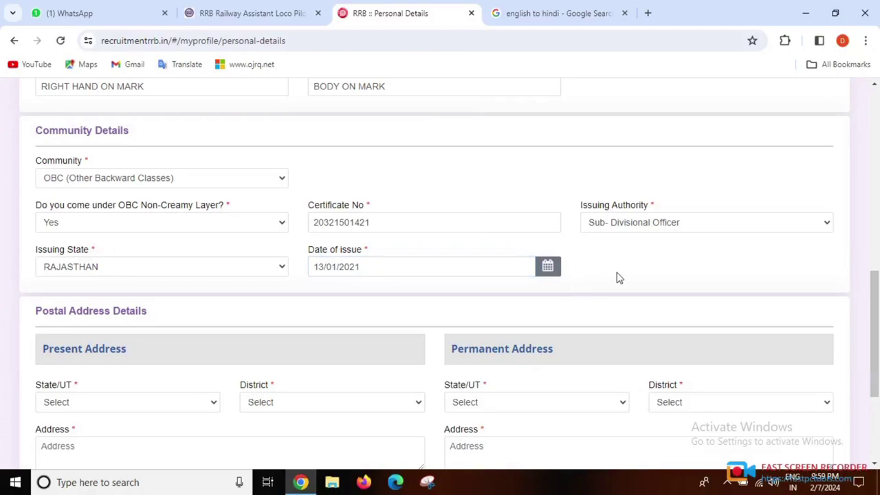
pyautogui.scroll(-3, 619, 277)
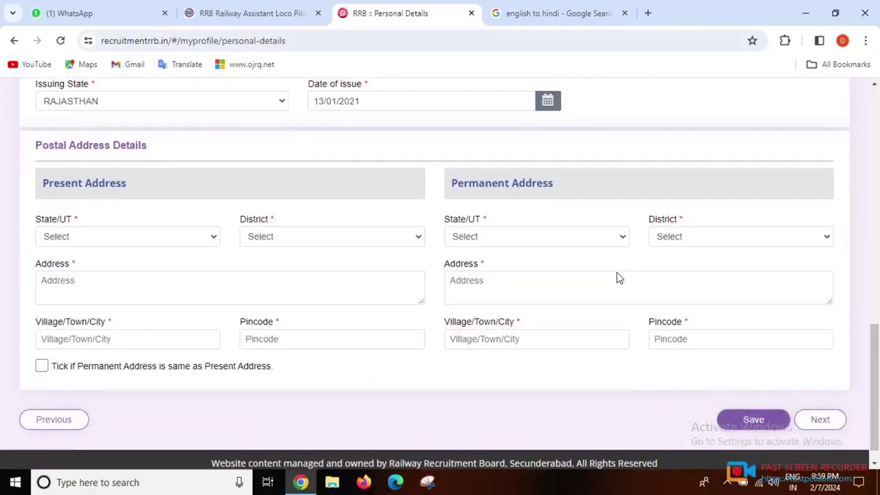
# Set the present address state to RAJASTHAN and district to Jaipur
pyautogui.scroll(-1, 618, 277)
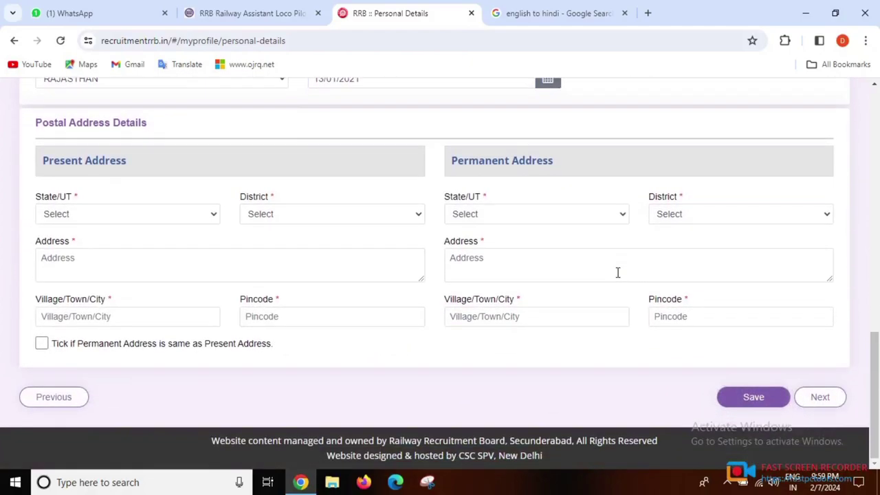
pyautogui.click(165, 222)
pyautogui.press('r')
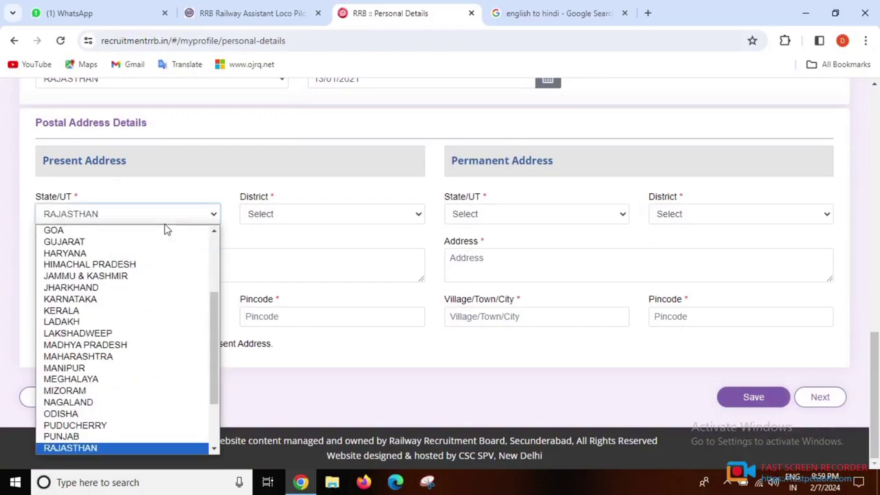
pyautogui.press('Return')
pyautogui.click(287, 220)
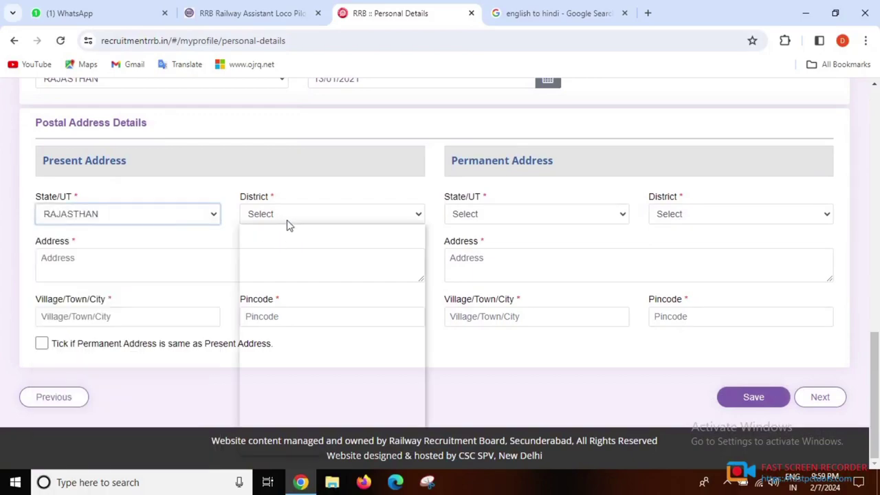
pyautogui.press('j')
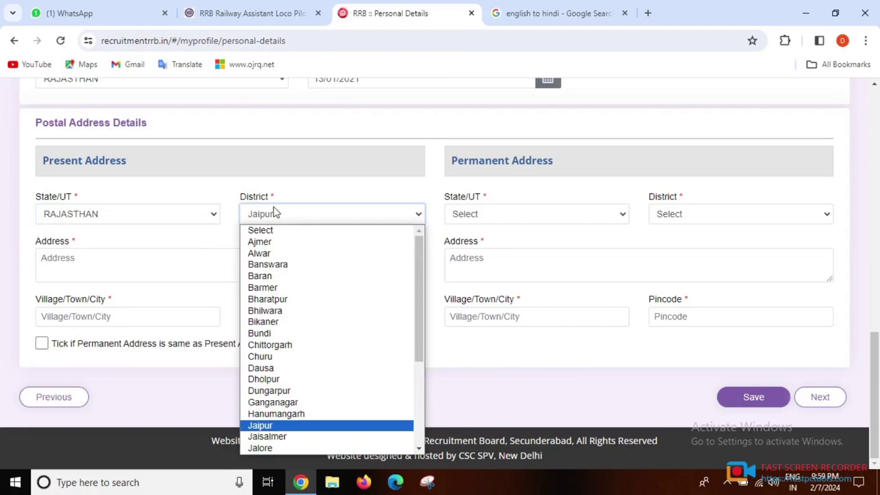
pyautogui.click(277, 213)
pyautogui.click(454, 217)
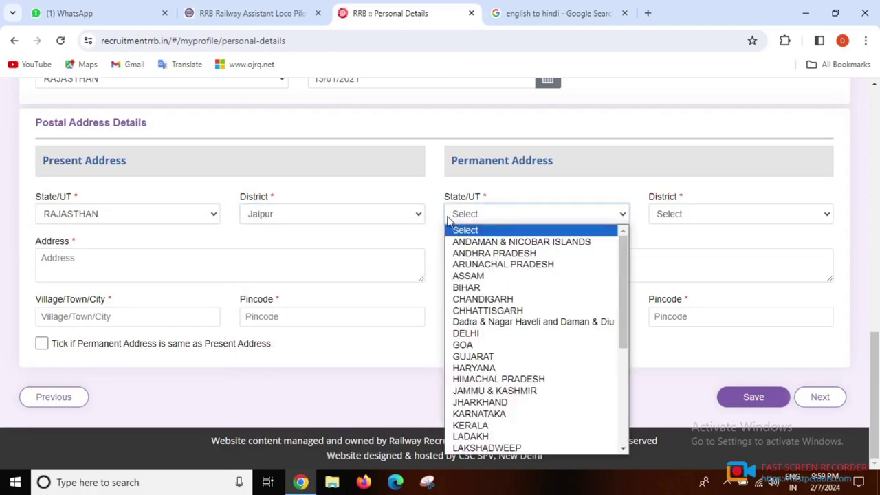
pyautogui.click(432, 241)
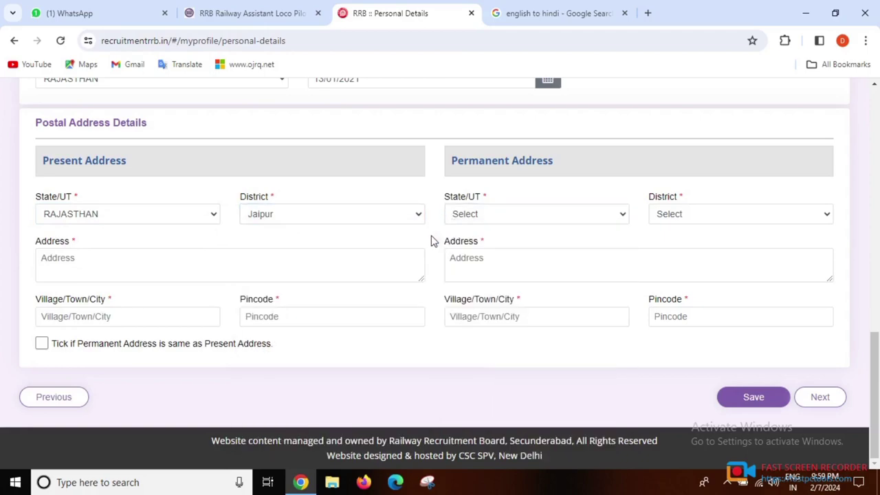
# Enter the present street address, village and pincode, copy to permanent address, and save
pyautogui.click(175, 264)
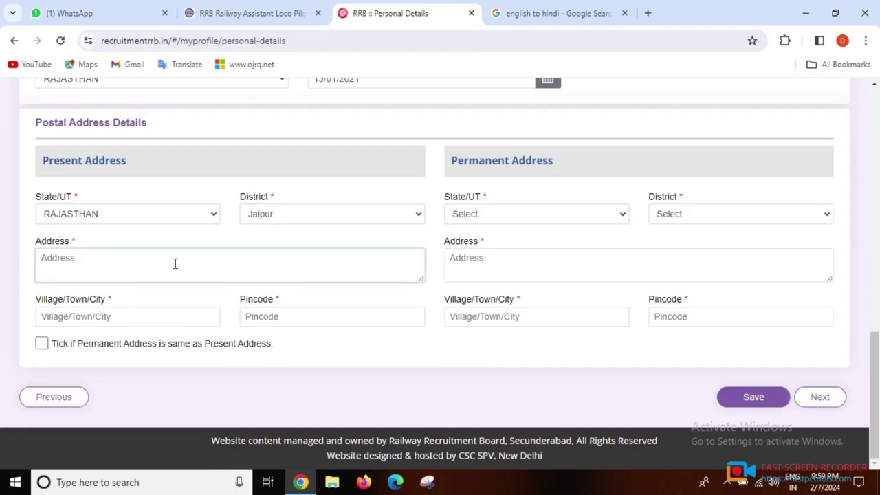
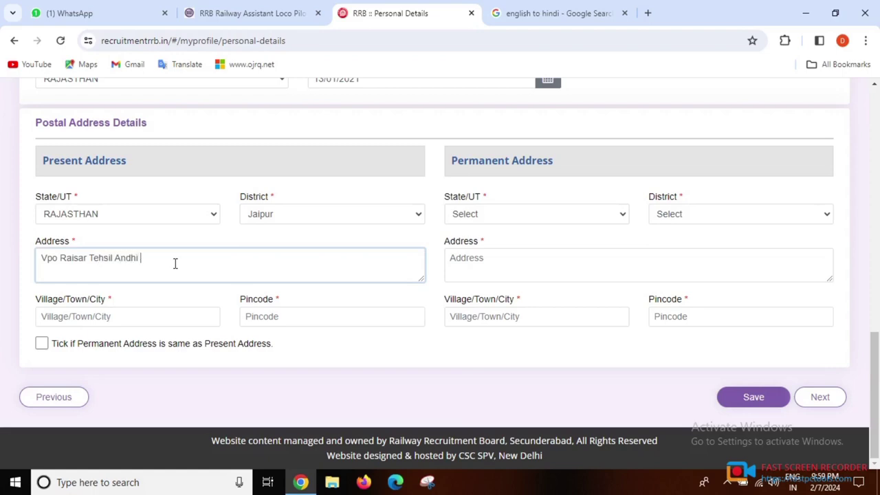
pyautogui.click(144, 314)
pyautogui.write('Raisar')
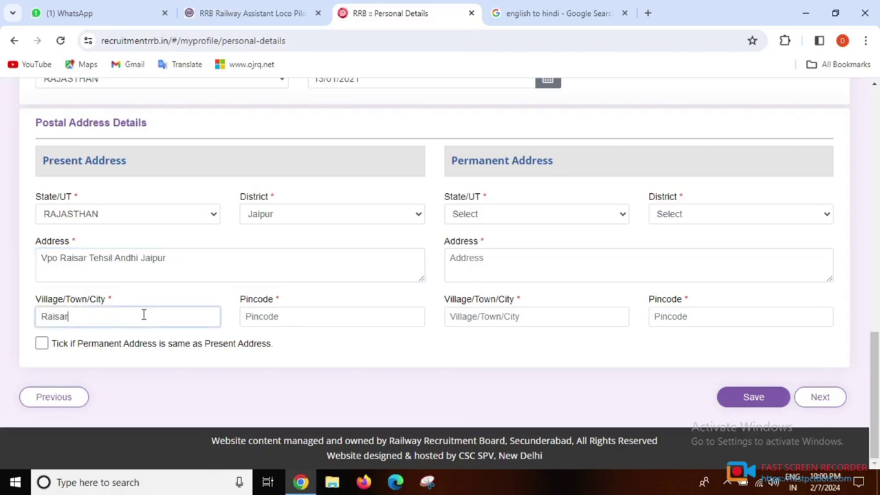
pyautogui.press('Tab')
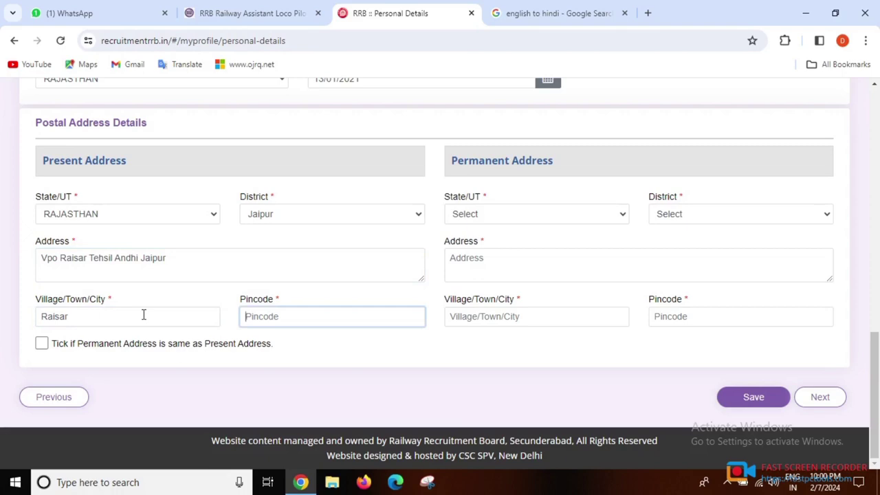
pyautogui.write('303109')
pyautogui.click(41, 343)
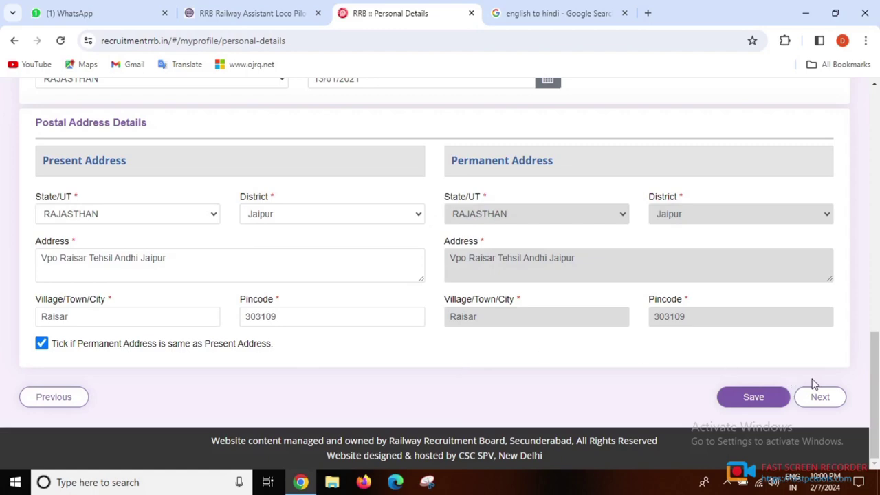
pyautogui.click(772, 401)
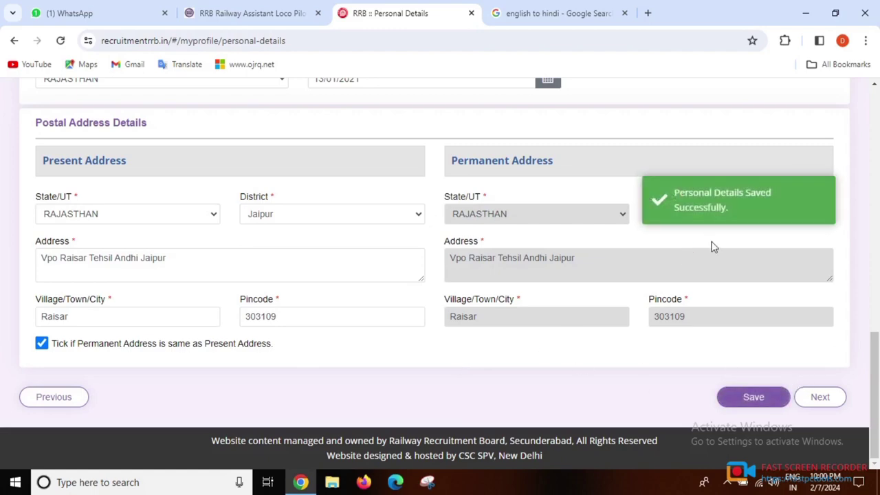
# On Other Details, answer No to the ex-serviceman and EBC certificate questions
pyautogui.click(815, 398)
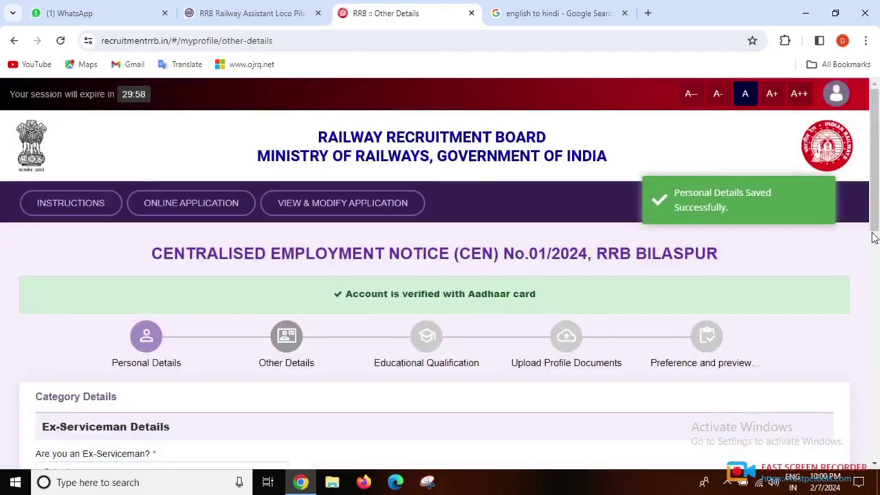
pyautogui.moveTo(871, 226); pyautogui.dragTo(872, 307)
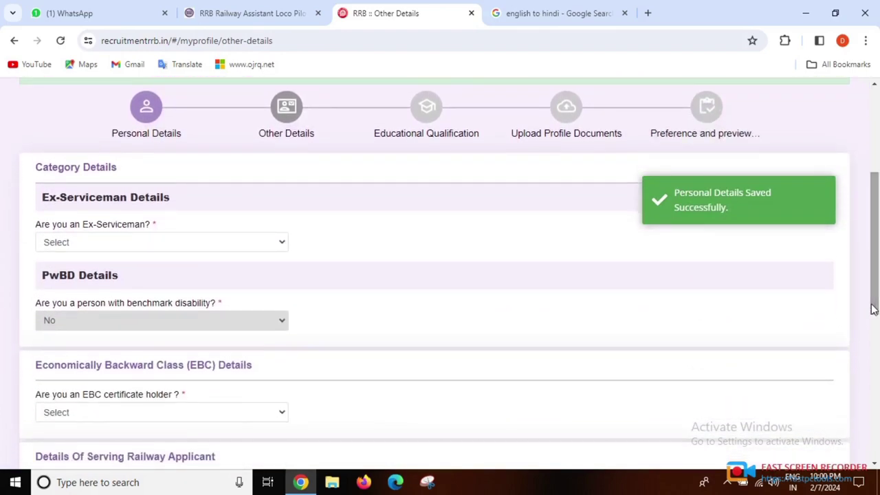
pyautogui.click(222, 243)
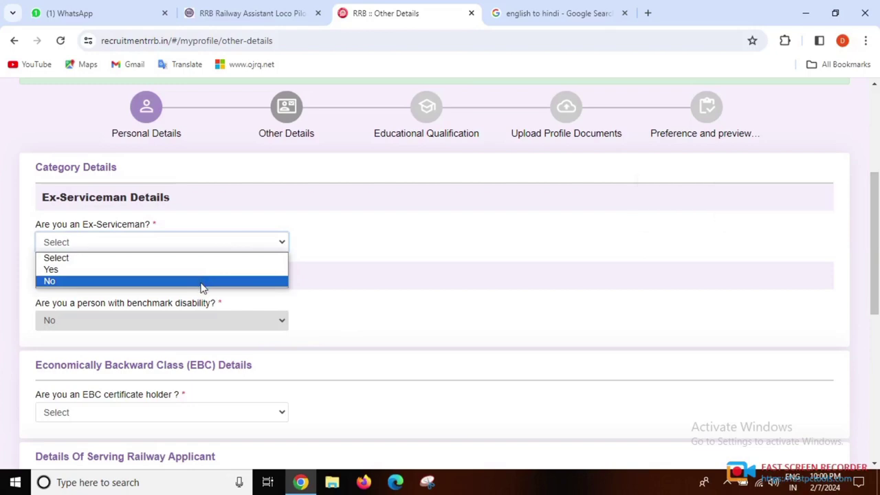
pyautogui.click(201, 282)
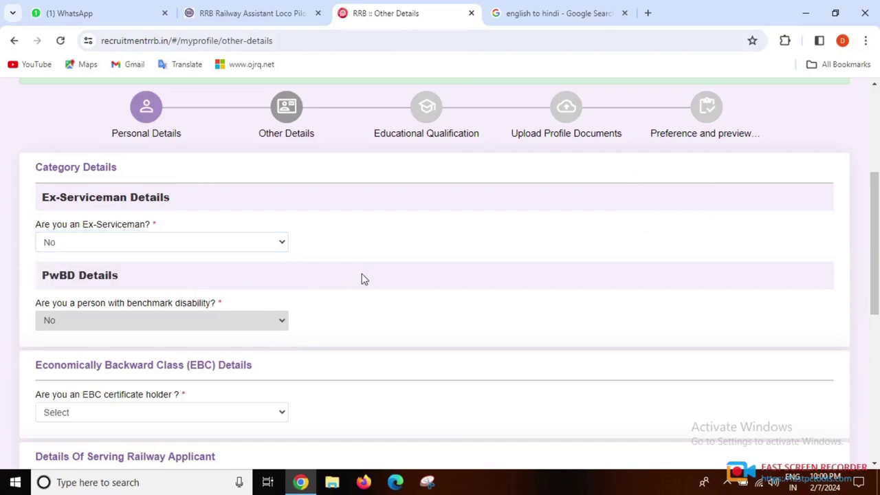
pyautogui.scroll(-1, 363, 278)
pyautogui.scroll(-1, 363, 278)
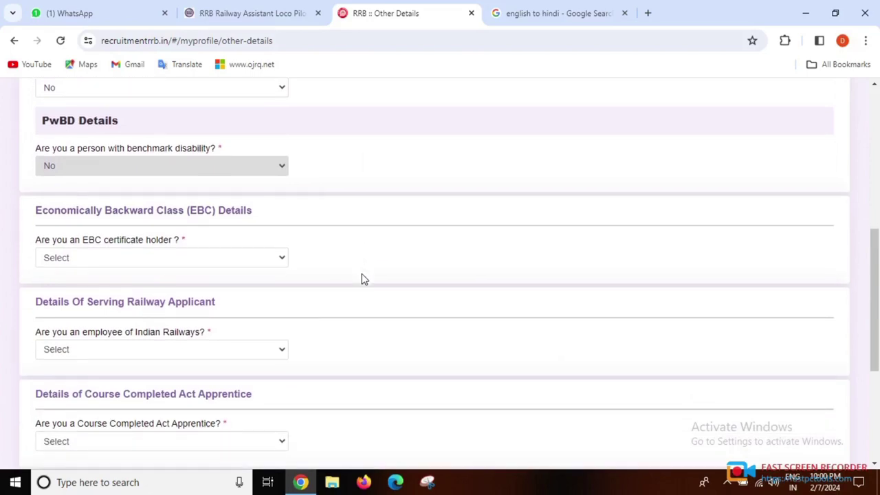
pyautogui.scroll(-1, 363, 278)
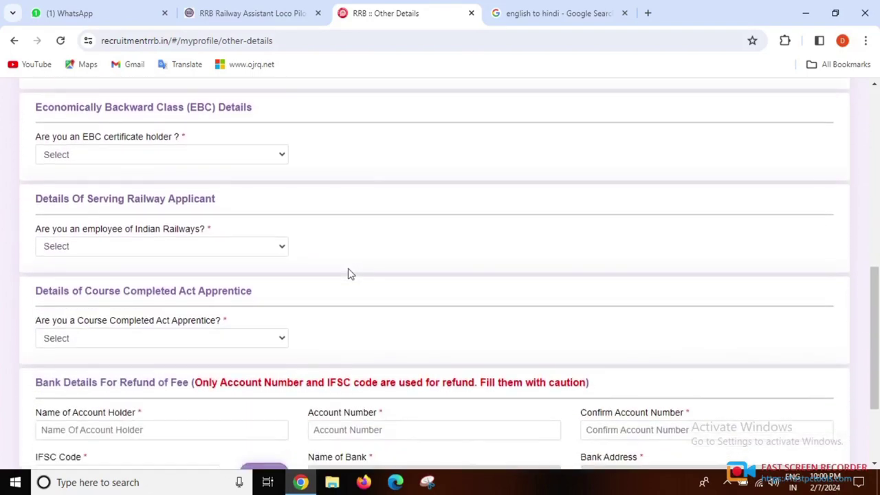
pyautogui.click(222, 165)
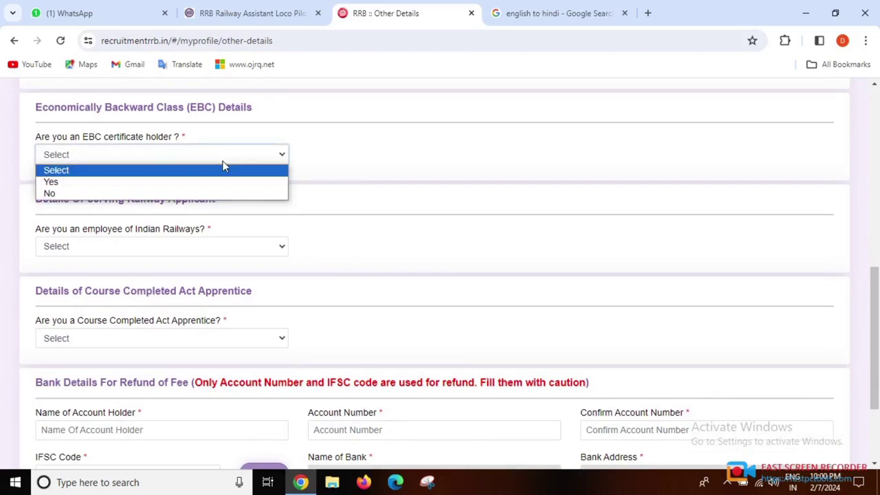
pyautogui.click(204, 194)
# Answer No to railway employee and Act Apprentice, with department Not Applicable
pyautogui.scroll(-1, 365, 177)
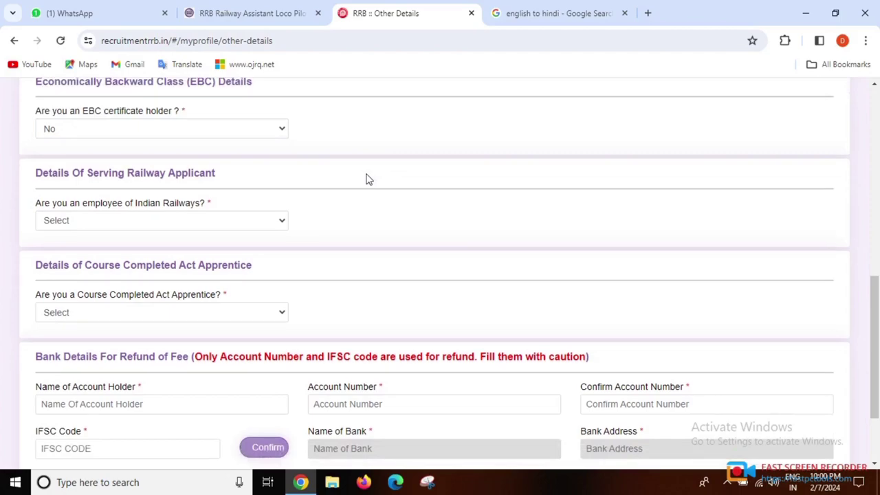
pyautogui.scroll(-1, 366, 179)
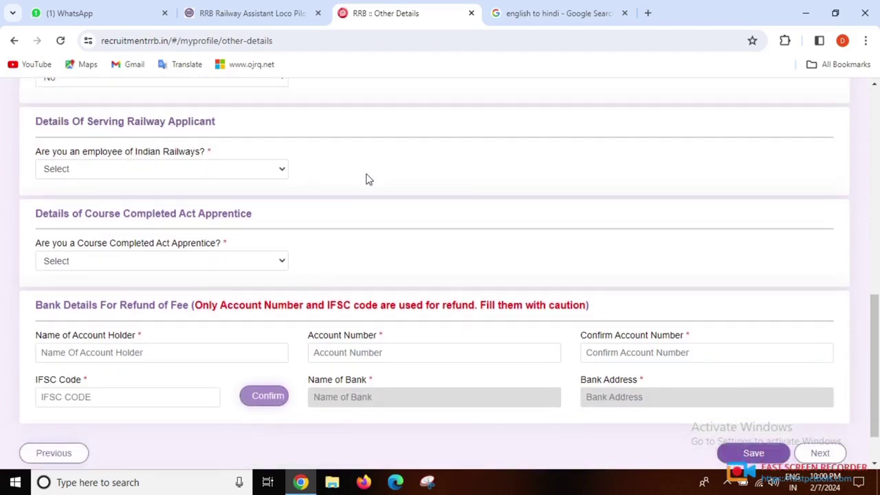
pyautogui.click(226, 176)
pyautogui.click(213, 207)
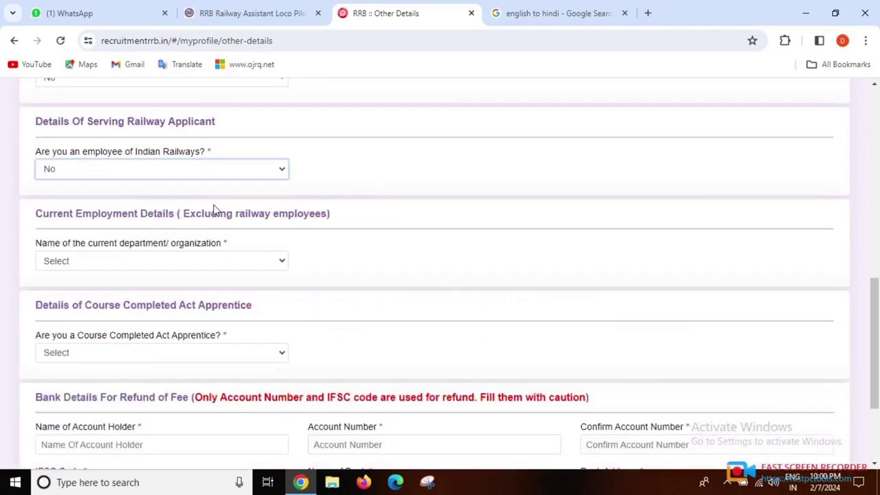
pyautogui.scroll(-2, 365, 182)
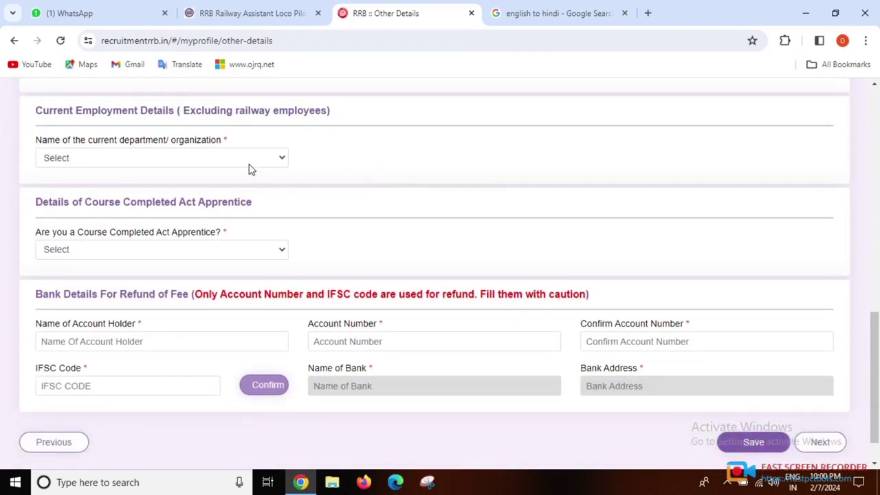
pyautogui.click(248, 164)
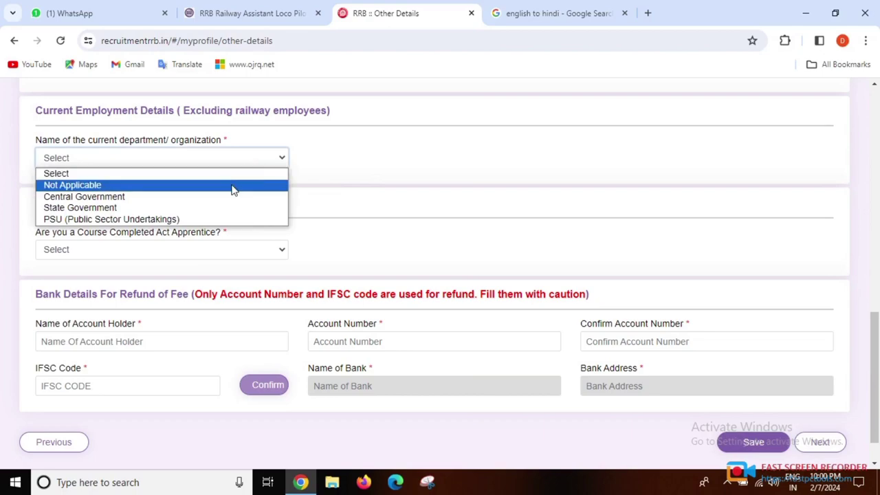
pyautogui.click(233, 186)
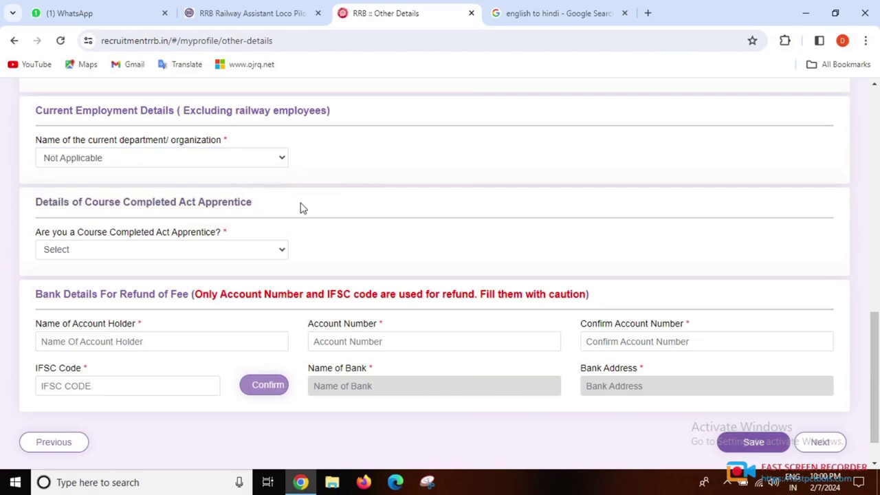
pyautogui.scroll(-1, 303, 208)
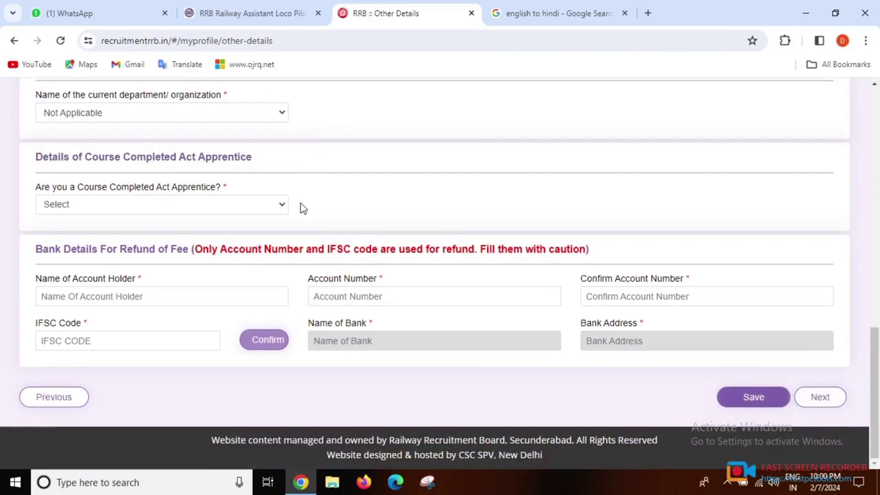
pyautogui.click(258, 206)
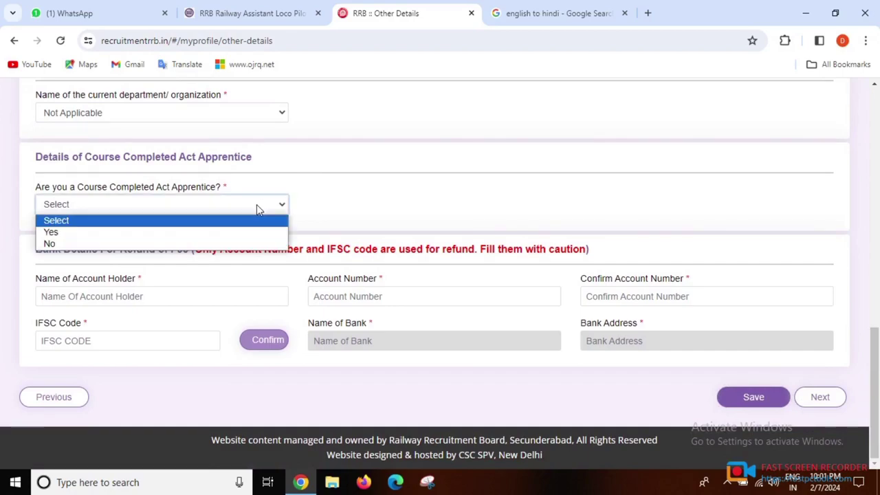
pyautogui.click(231, 243)
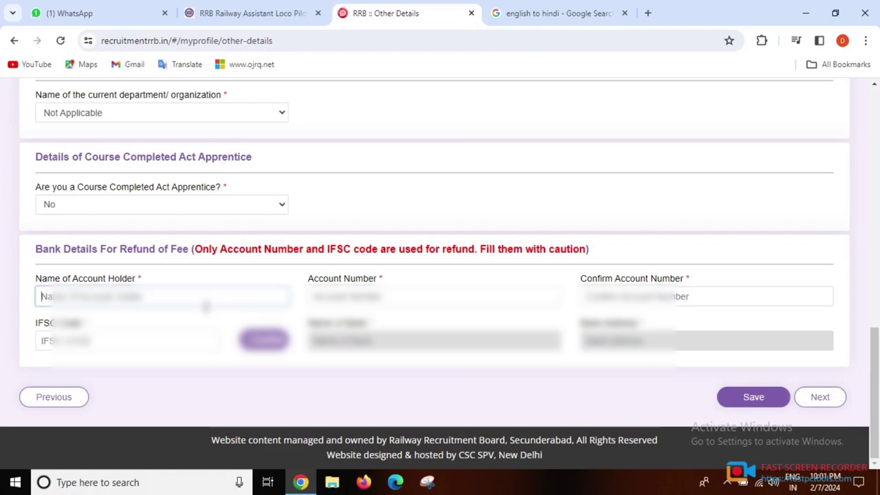
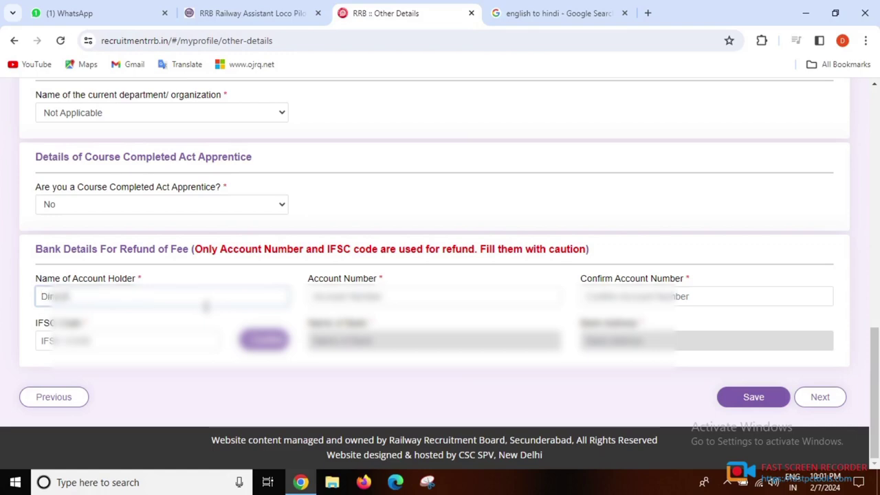
# Enter the account holder's name and bank account number, with a matching confirmation entry
pyautogui.press('Tab')
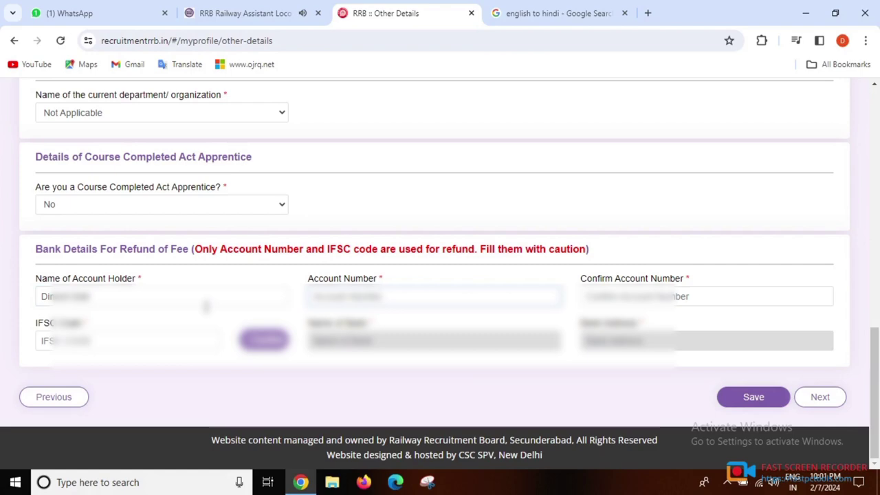
pyautogui.write('7138')
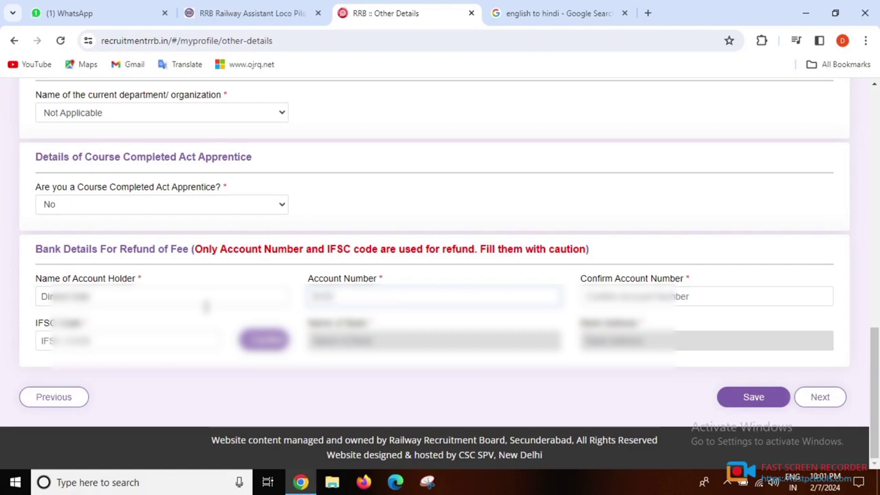
pyautogui.write('78')
pyautogui.press('BackSpace')
pyautogui.click(589, 297)
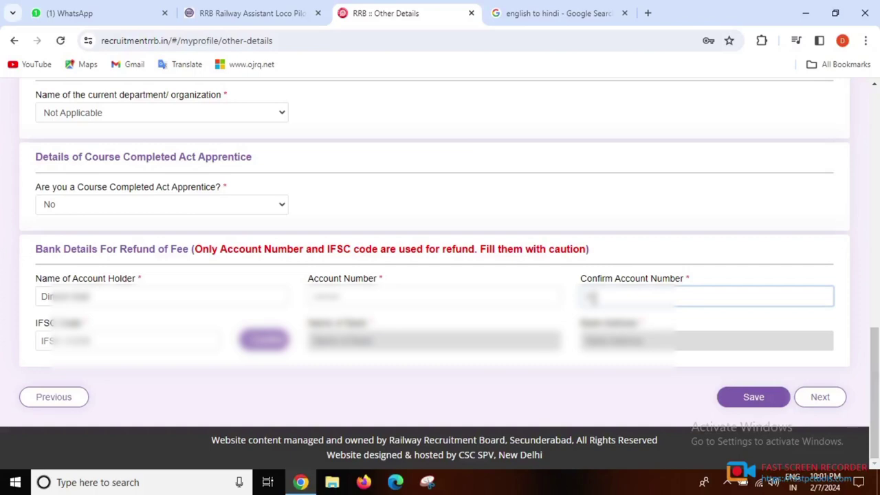
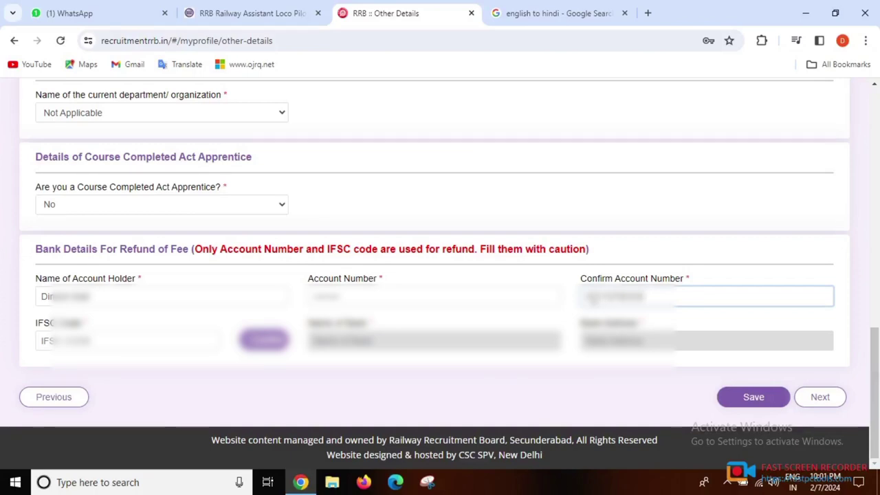
pyautogui.click(471, 306)
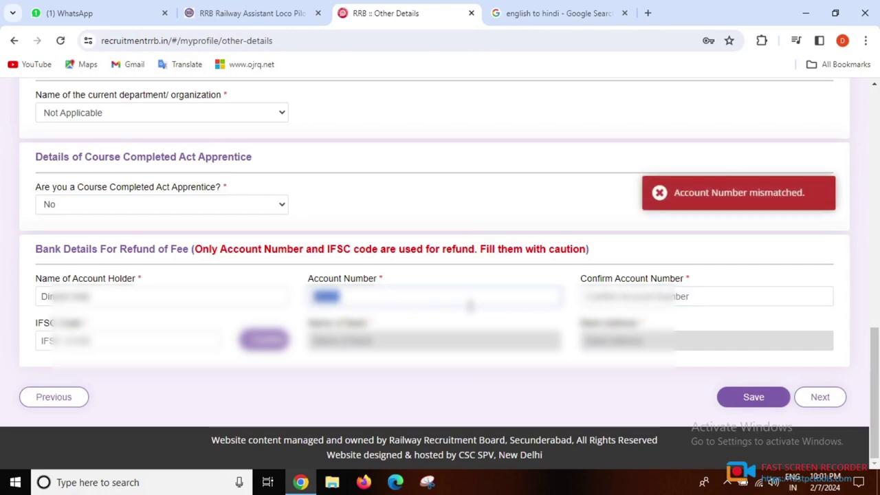
pyautogui.write('1')
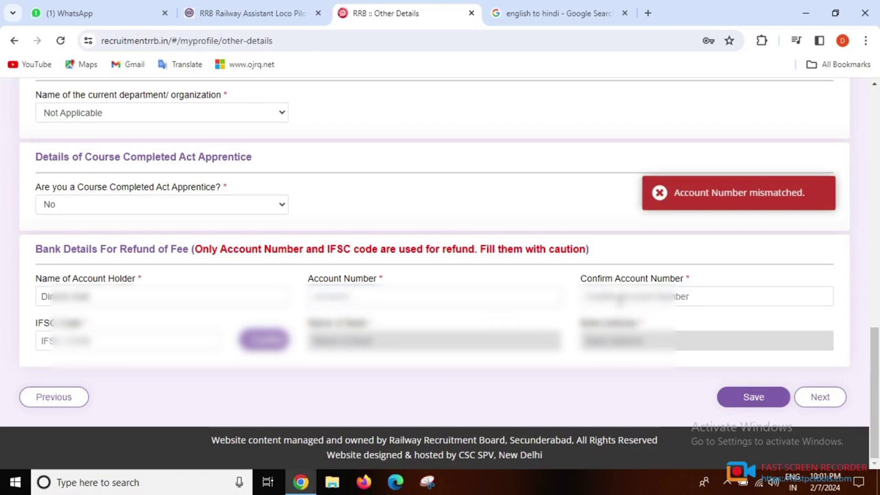
pyautogui.click(619, 300)
pyautogui.write('1')
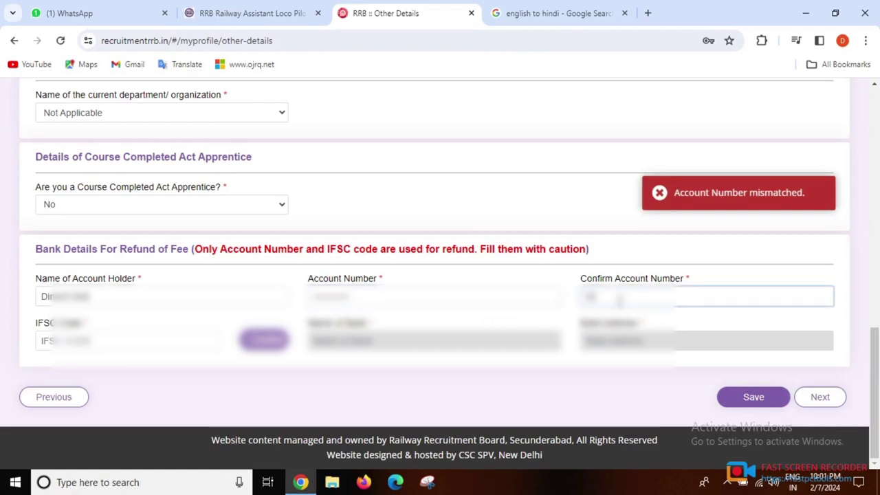
pyautogui.press('BackSpace')
pyautogui.press('BackSpace')
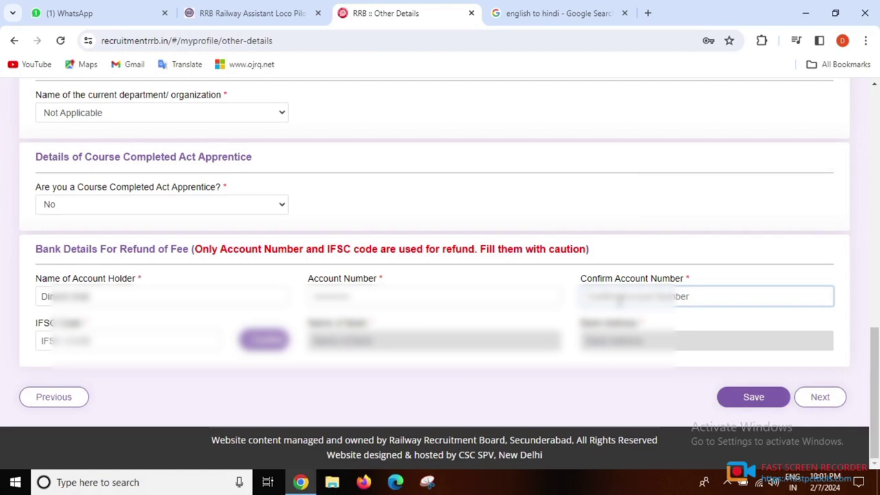
pyautogui.write('112345')
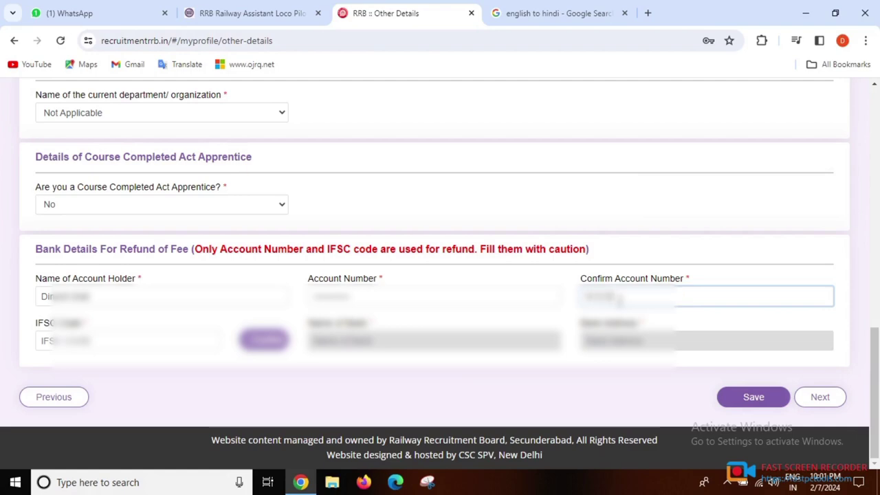
pyautogui.write('678')
pyautogui.click(591, 318)
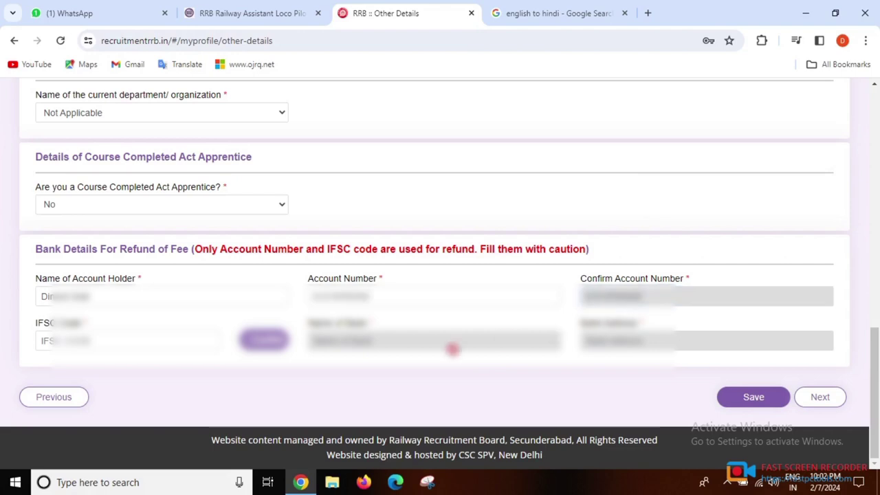
# Enter and verify IFSC SBIN0001234, save Other Details, and proceed to Educational Qualification
pyautogui.click(178, 347)
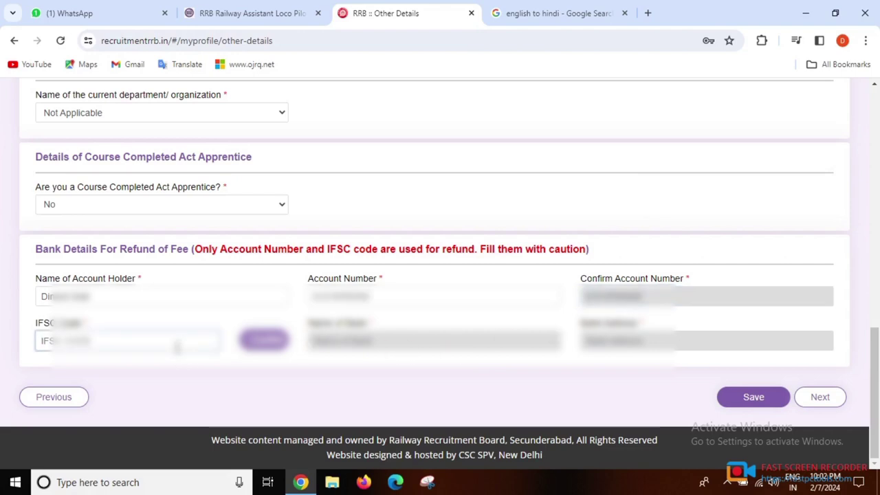
pyautogui.write('SB')
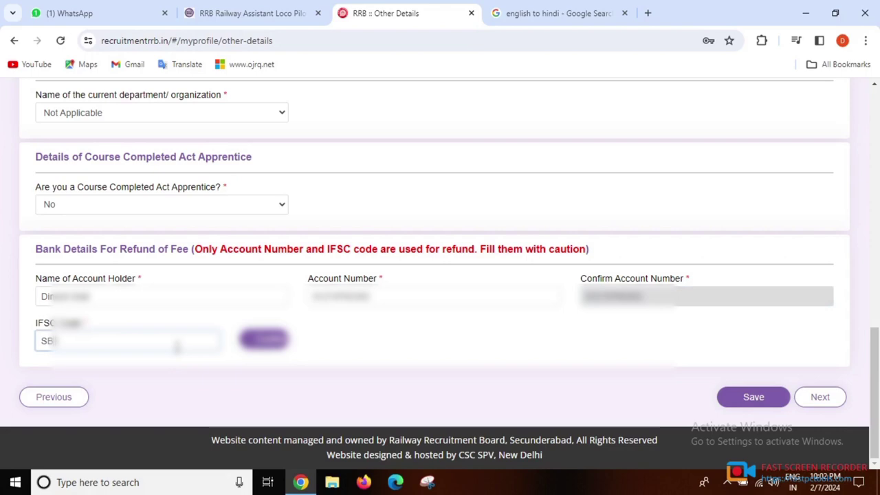
pyautogui.write('IN0001')
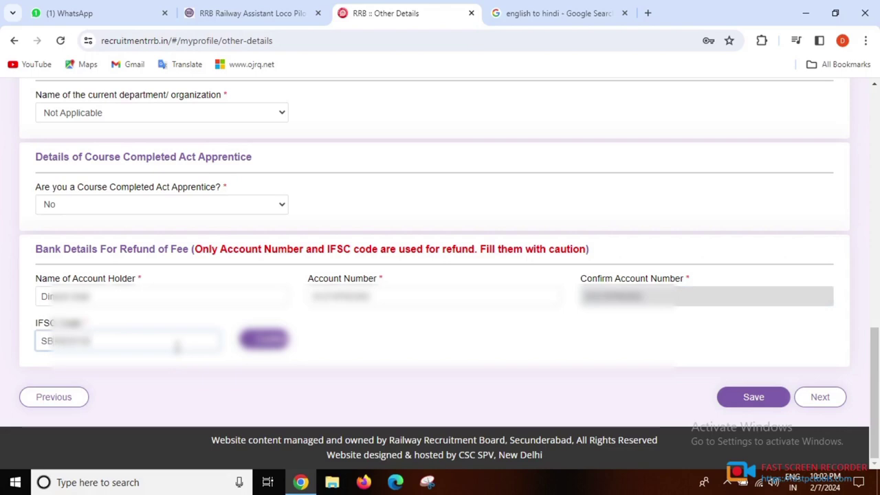
pyautogui.write('234')
pyautogui.click(266, 340)
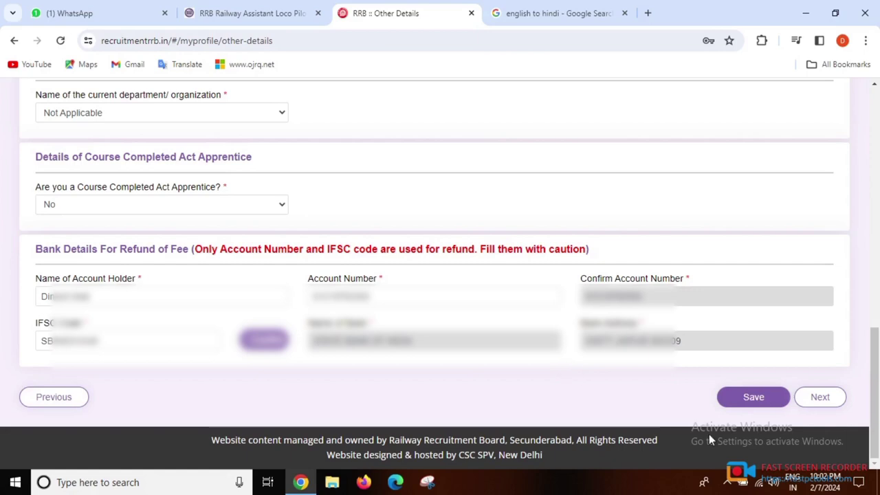
pyautogui.click(754, 402)
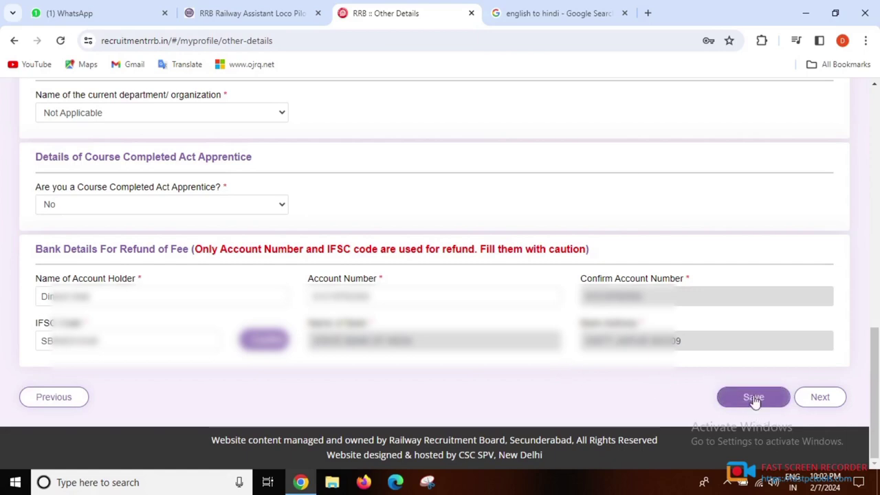
pyautogui.click(820, 399)
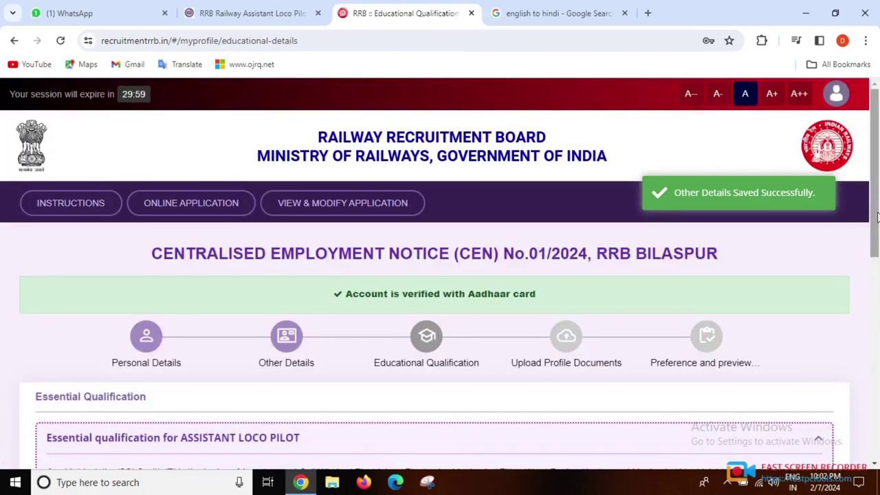
# Pick RAJASTHAN as the state and Jaipur as the district, then start typing board 'bser'
pyautogui.moveTo(876, 217); pyautogui.dragTo(860, 424)
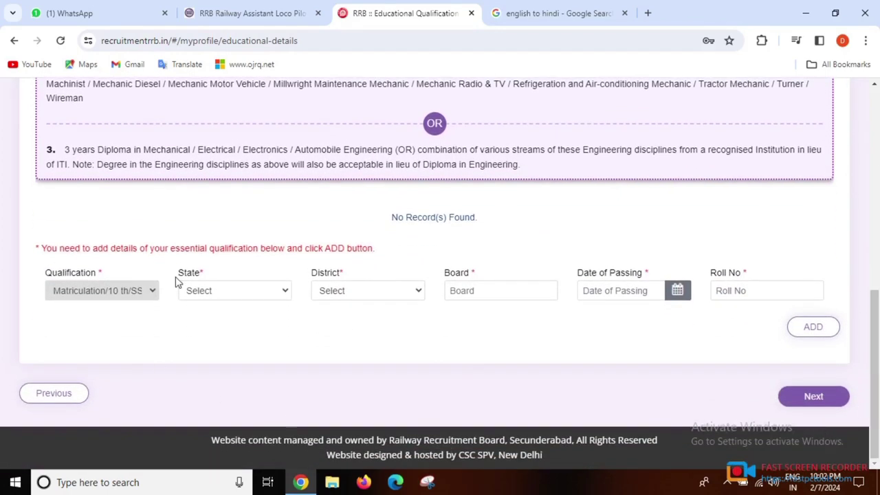
pyautogui.click(214, 297)
pyautogui.press('r')
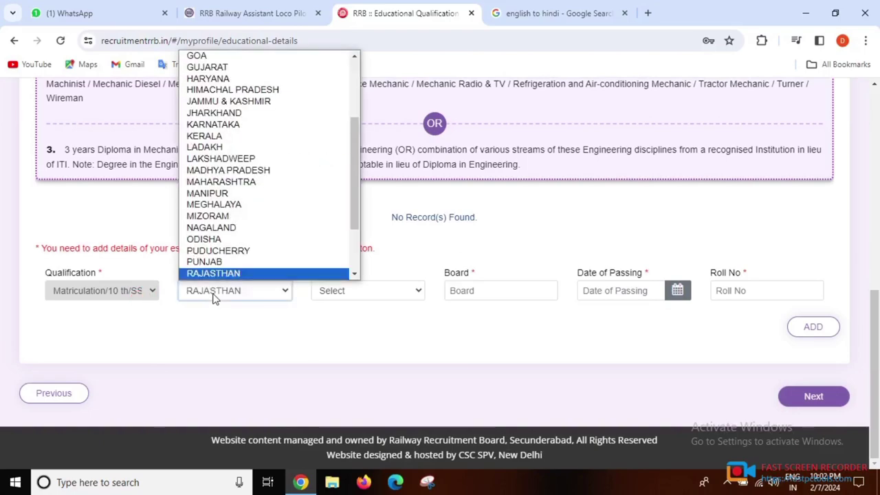
pyautogui.click(215, 297)
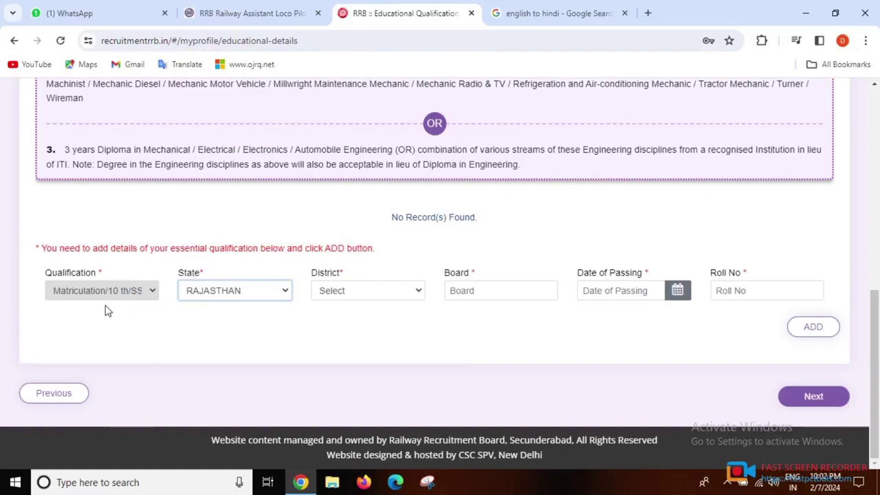
pyautogui.click(348, 296)
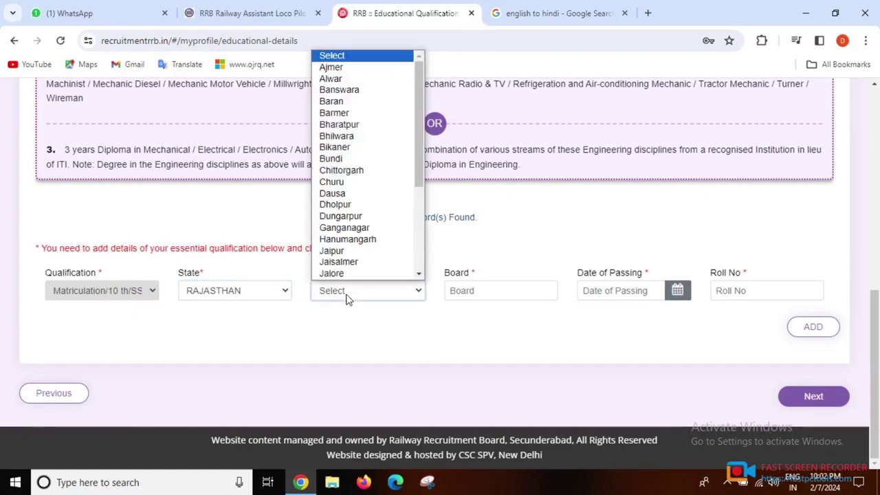
pyautogui.click(352, 251)
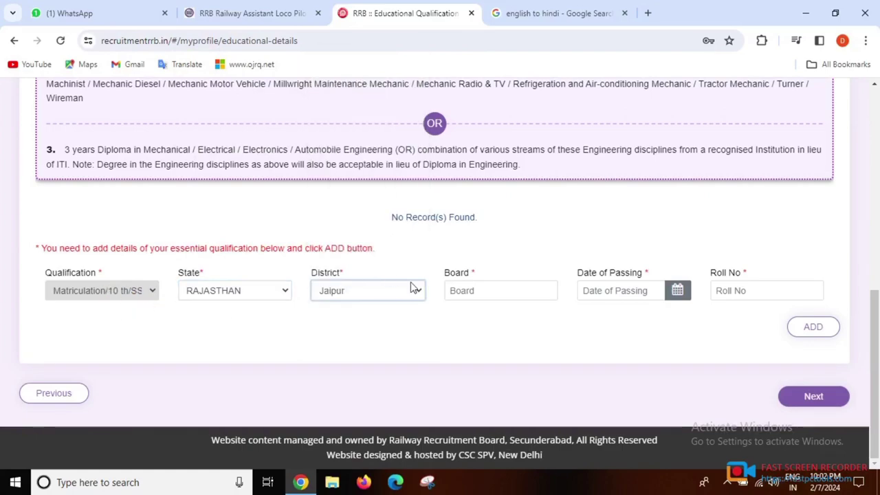
pyautogui.click(456, 291)
pyautogui.write('bs')
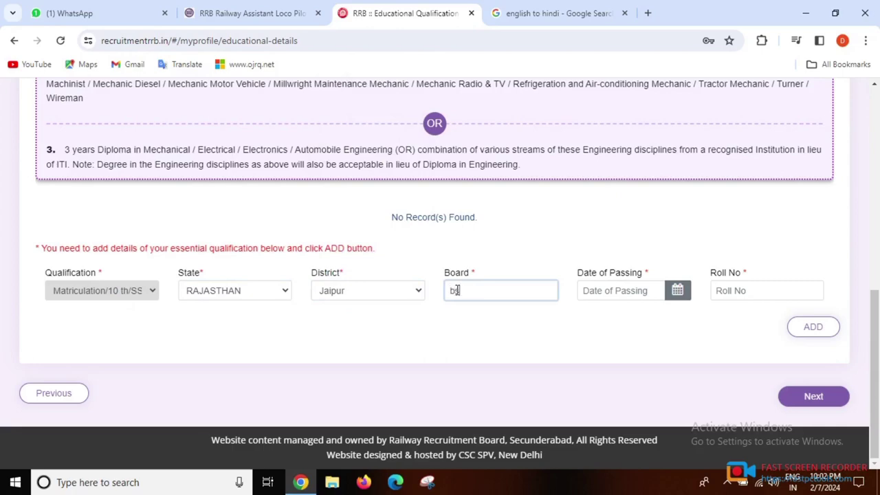
pyautogui.write('er')
# Finish the board entry and set the date of passing to 06/06/2015 in the calendar
pyautogui.click(466, 313)
pyautogui.click(633, 291)
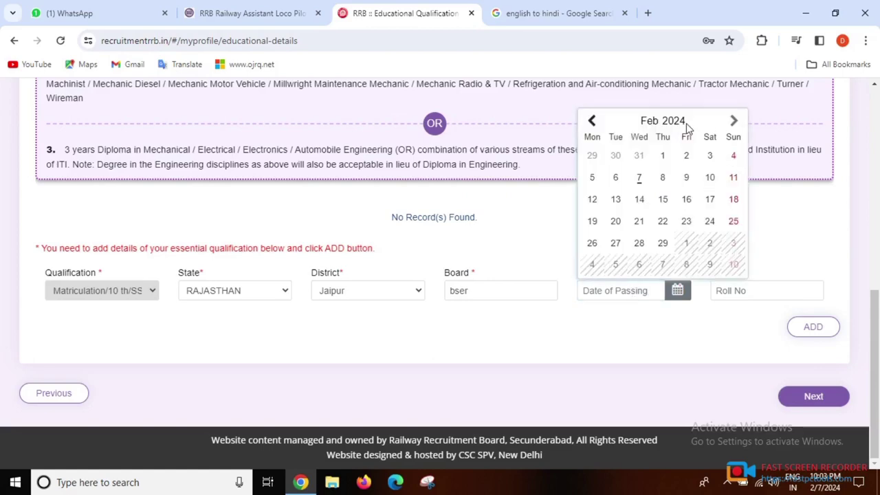
pyautogui.click(668, 128)
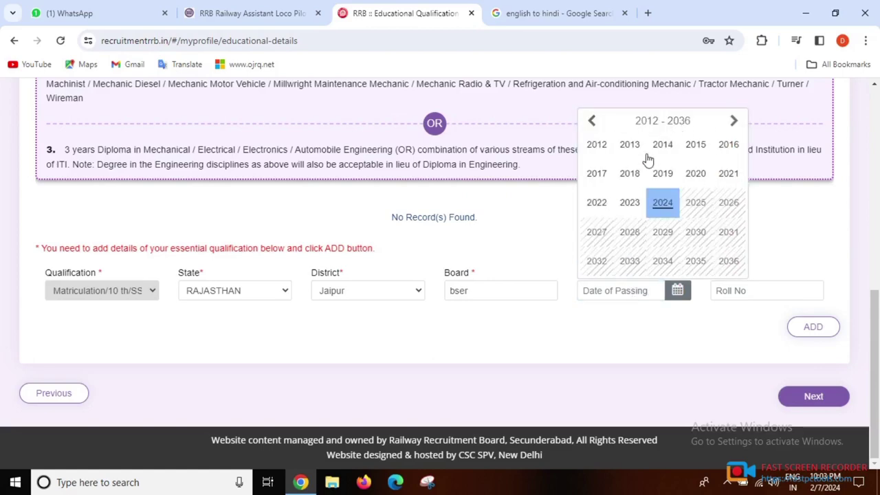
pyautogui.click(695, 144)
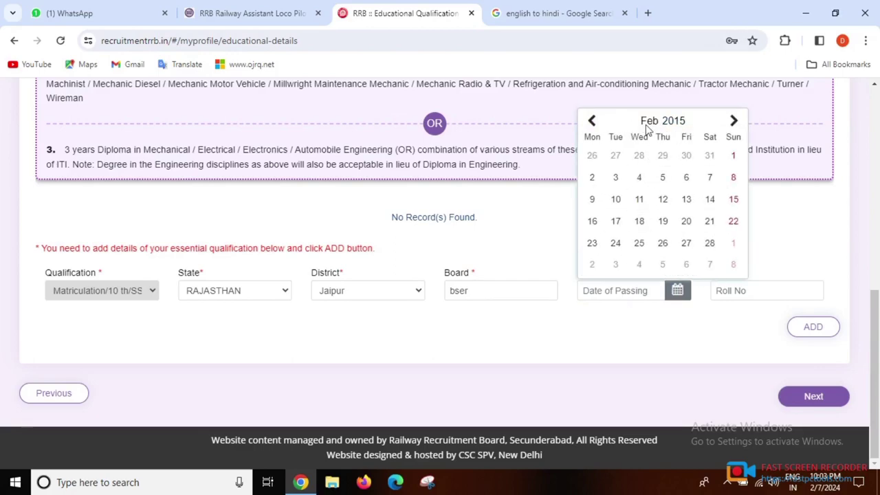
pyautogui.tripleClick(728, 126)
pyautogui.click(733, 124)
pyautogui.click(732, 124)
pyautogui.click(733, 124)
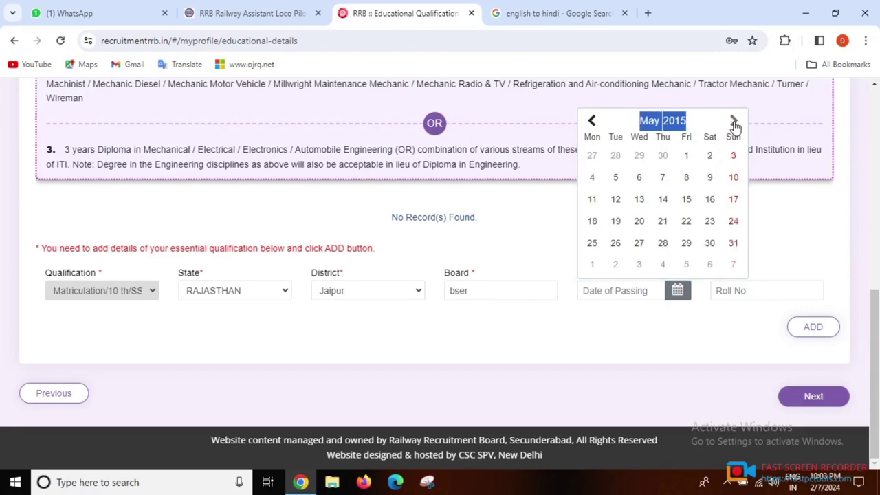
pyautogui.click(733, 124)
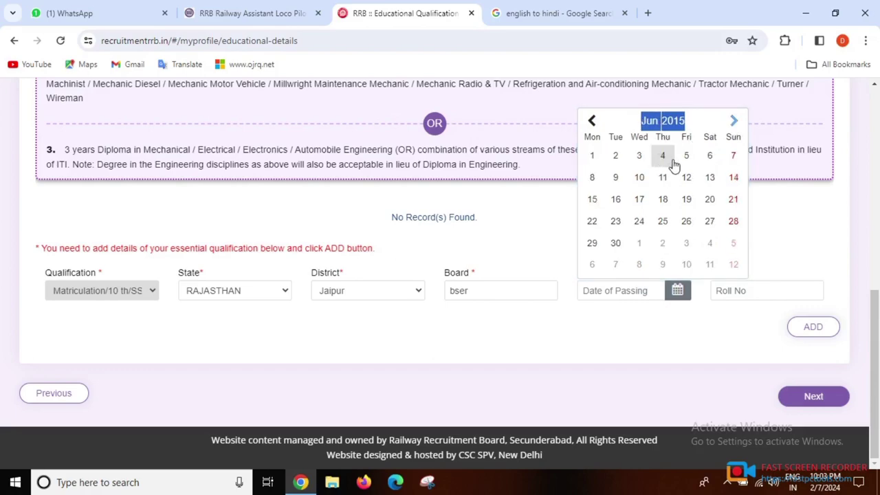
pyautogui.click(708, 157)
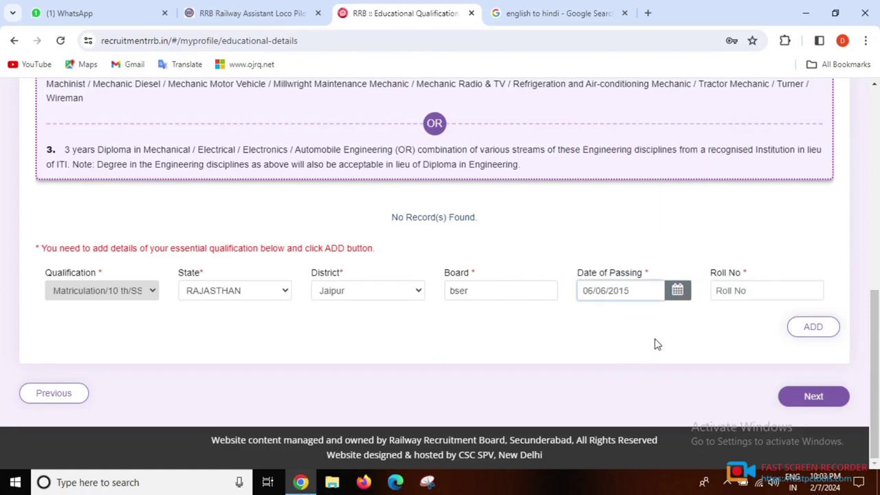
# Correct the date of passing to 10 June 2015
pyautogui.click(677, 290)
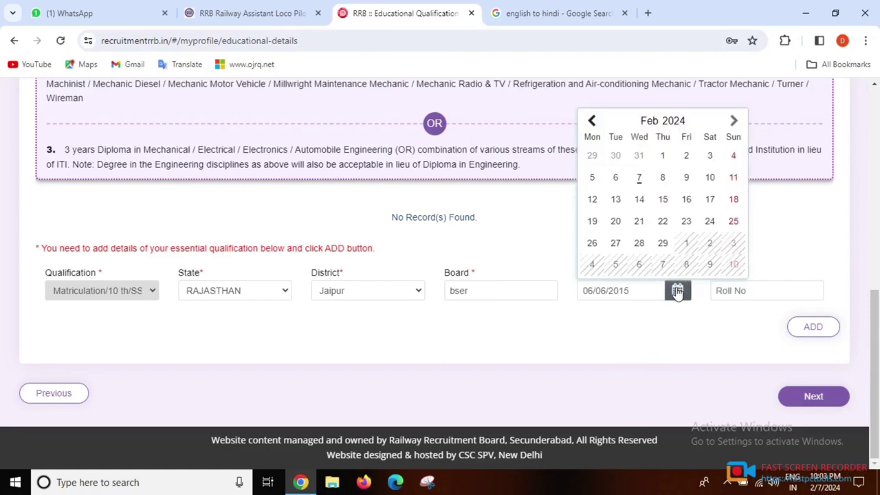
pyautogui.click(710, 179)
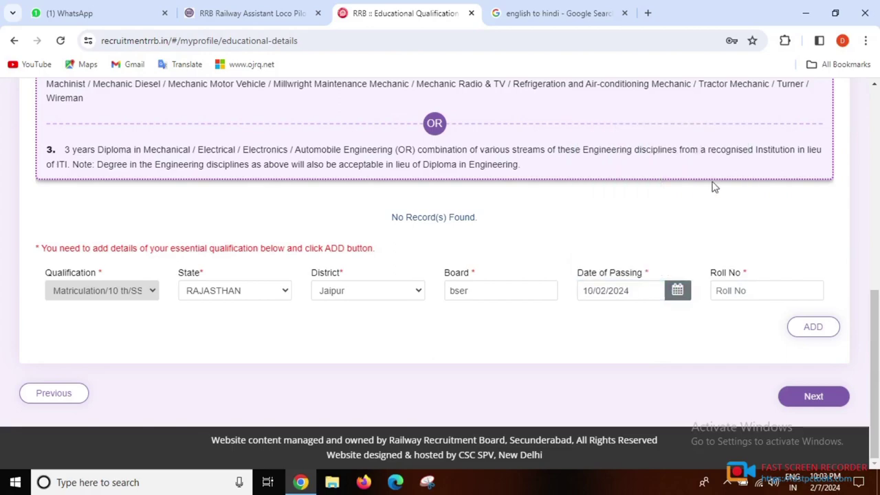
pyautogui.click(677, 291)
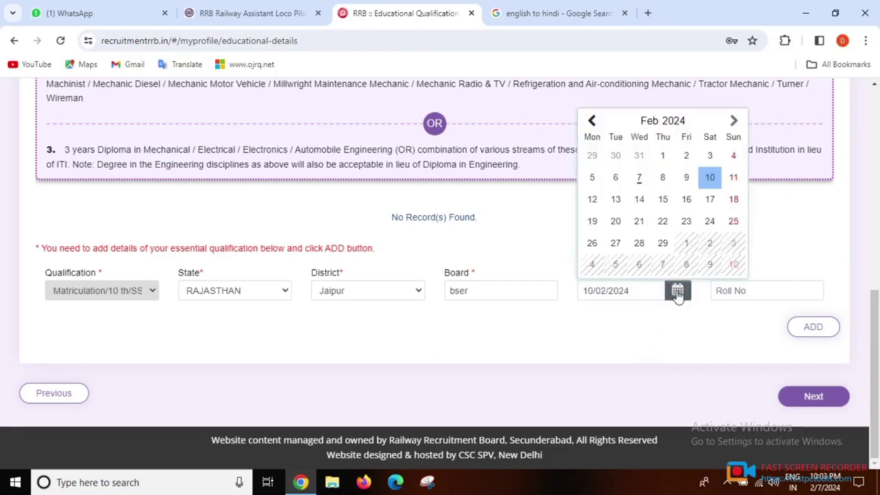
pyautogui.click(675, 121)
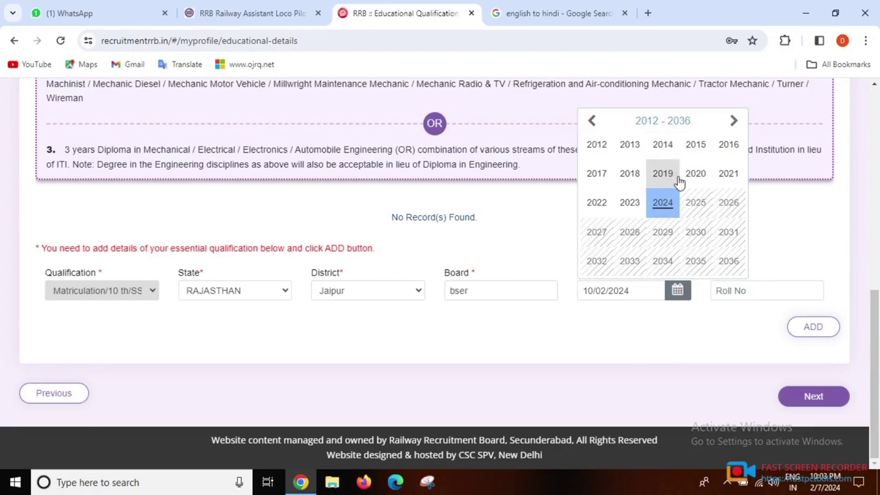
pyautogui.click(696, 147)
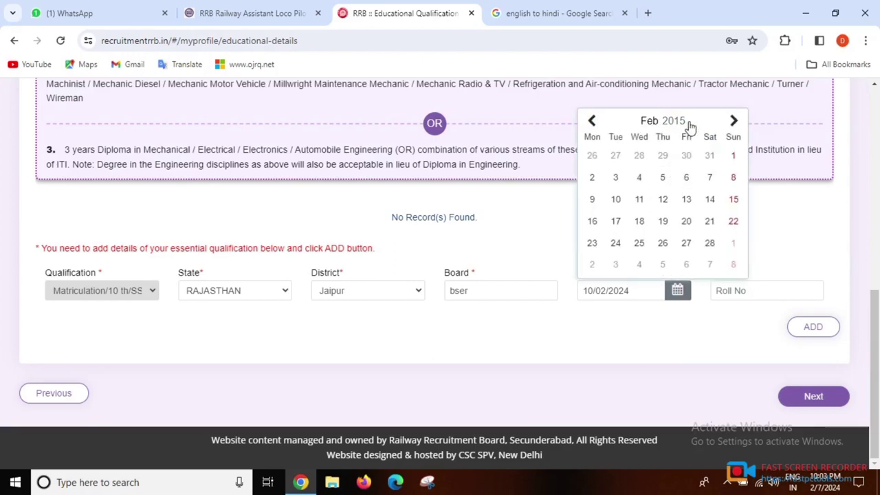
pyautogui.click(733, 125)
pyautogui.click(734, 126)
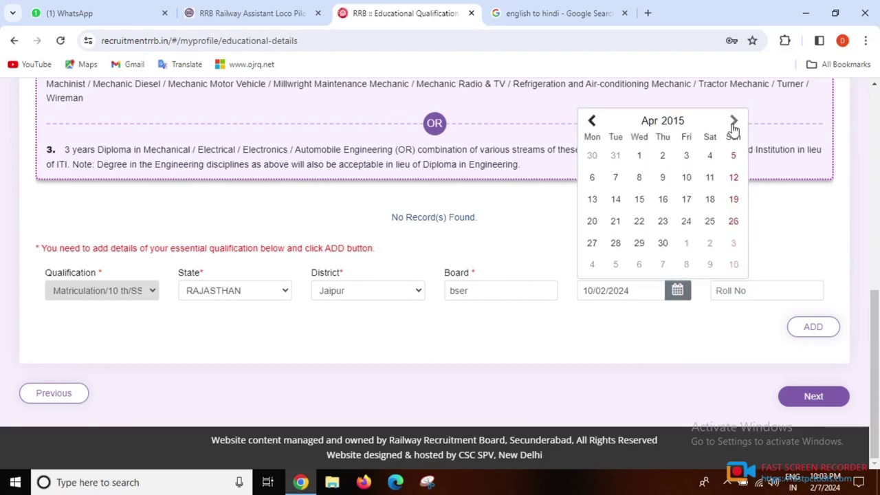
pyautogui.click(734, 125)
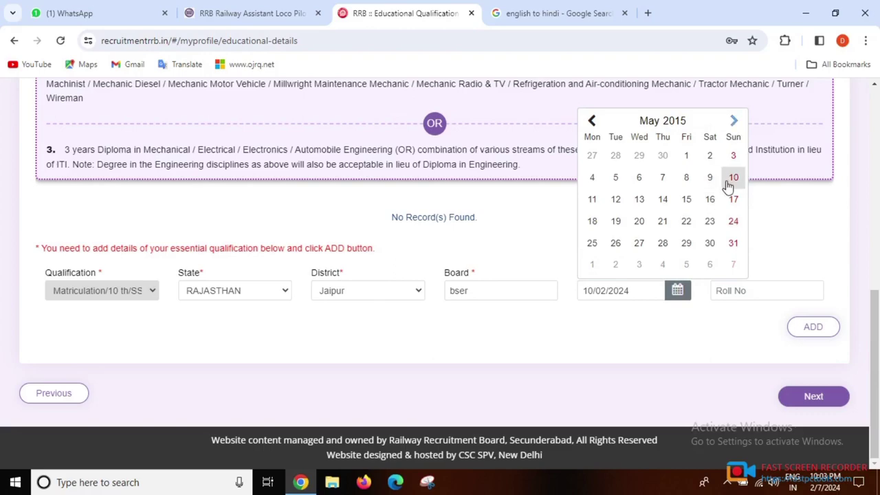
pyautogui.click(735, 121)
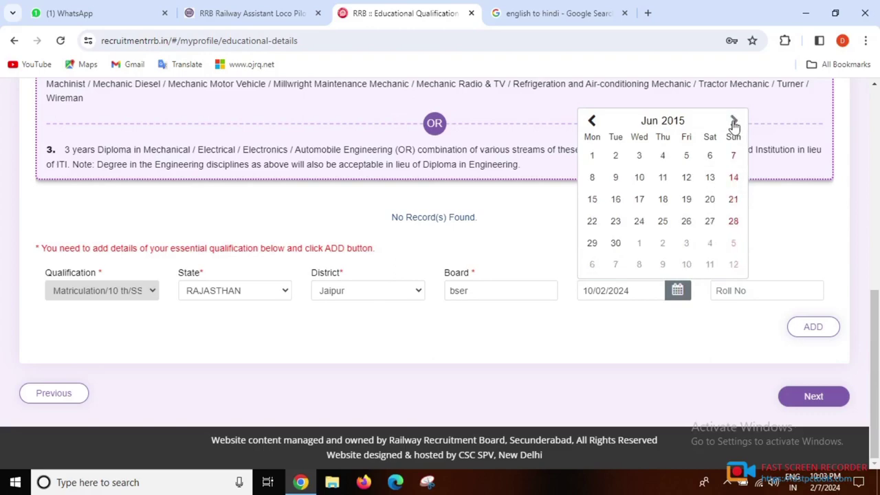
pyautogui.click(733, 177)
# Enter the roll number and add the Matriculation record to the table
pyautogui.click(740, 289)
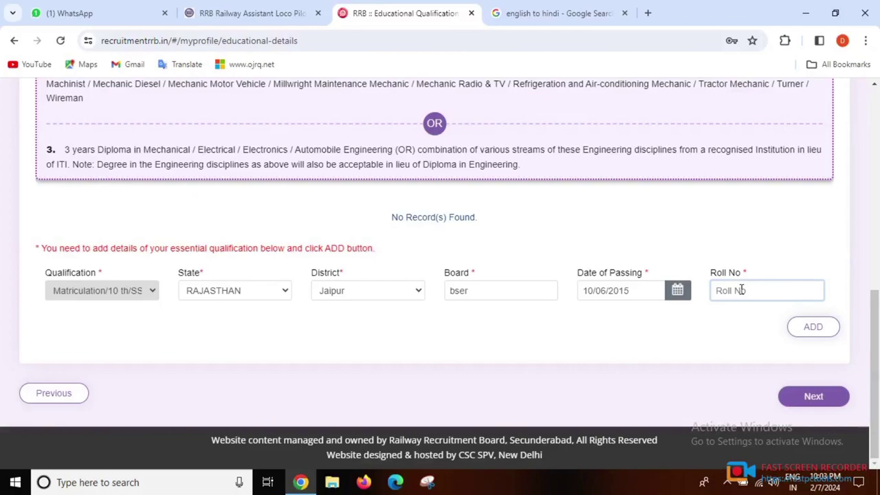
pyautogui.click(716, 363)
pyautogui.click(806, 329)
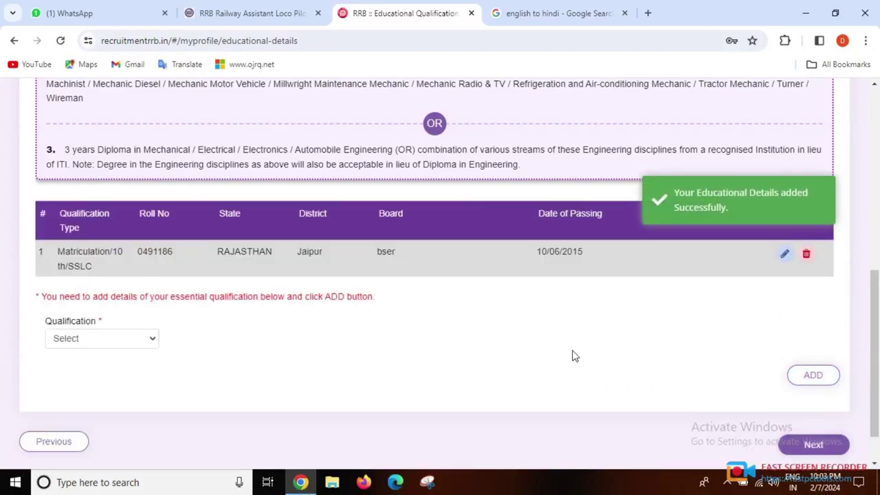
# Choose ITI qualification with Electrician trade, RAJASTHAN state and Jaipur district
pyautogui.click(133, 341)
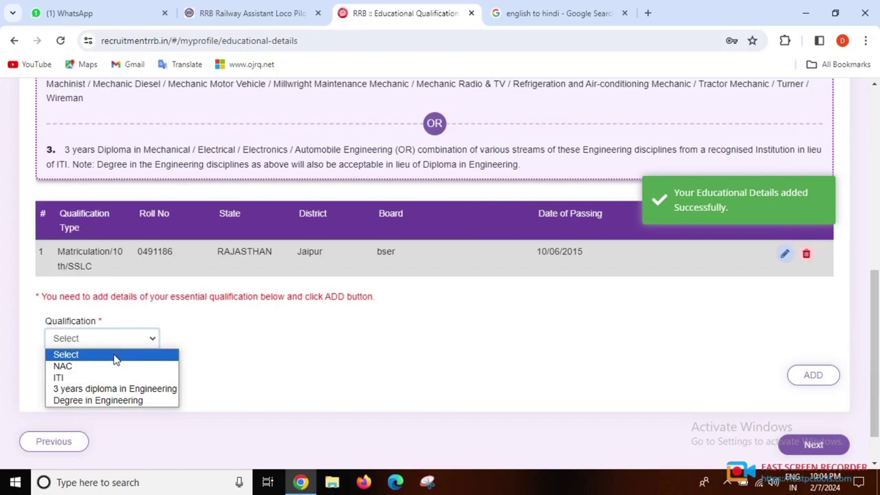
pyautogui.click(100, 378)
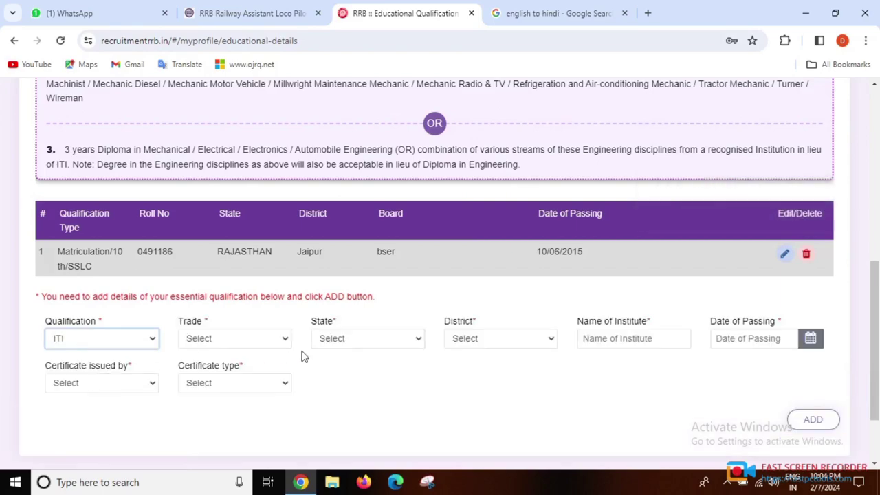
pyautogui.click(270, 344)
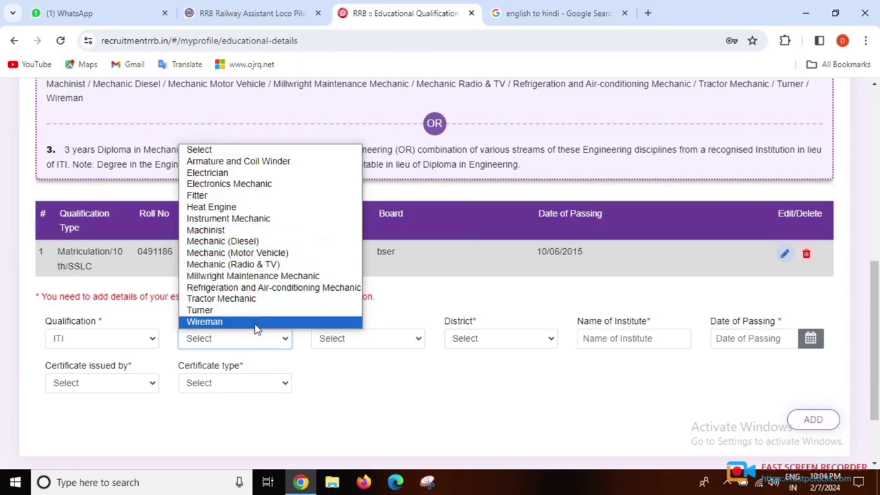
pyautogui.click(278, 174)
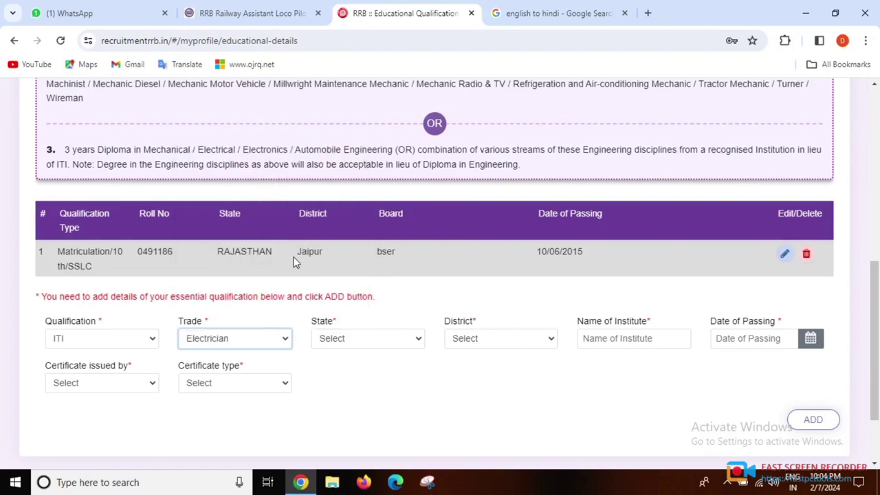
pyautogui.click(345, 340)
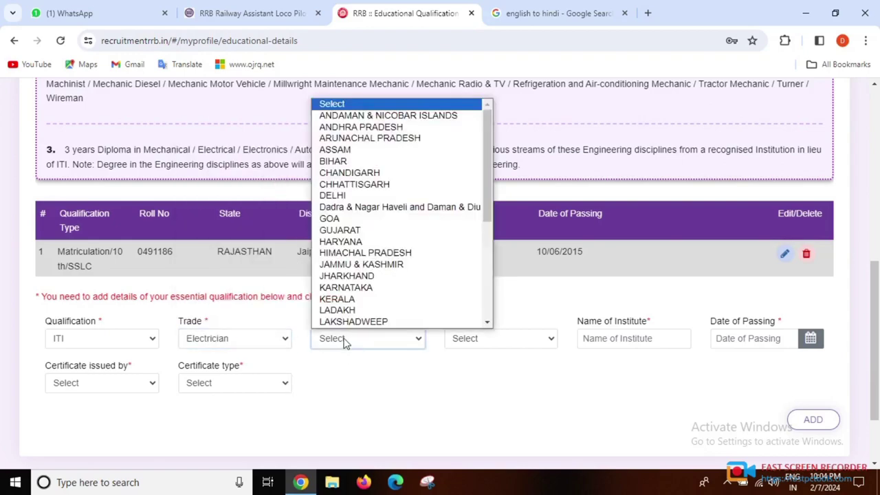
pyautogui.press('r')
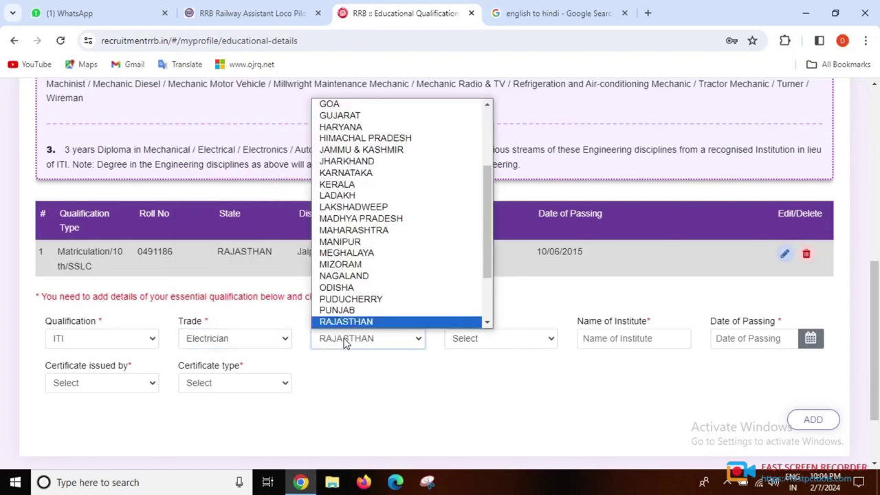
pyautogui.click(346, 341)
pyautogui.click(478, 346)
pyautogui.press('j')
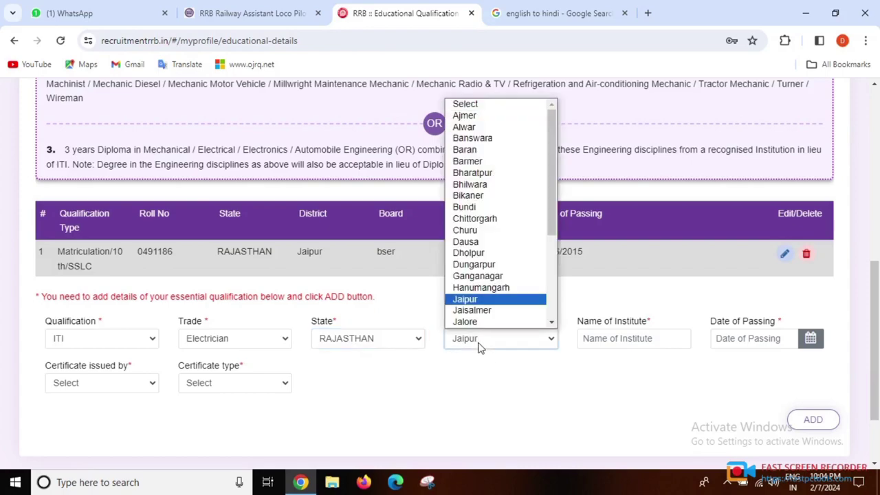
pyautogui.click(479, 347)
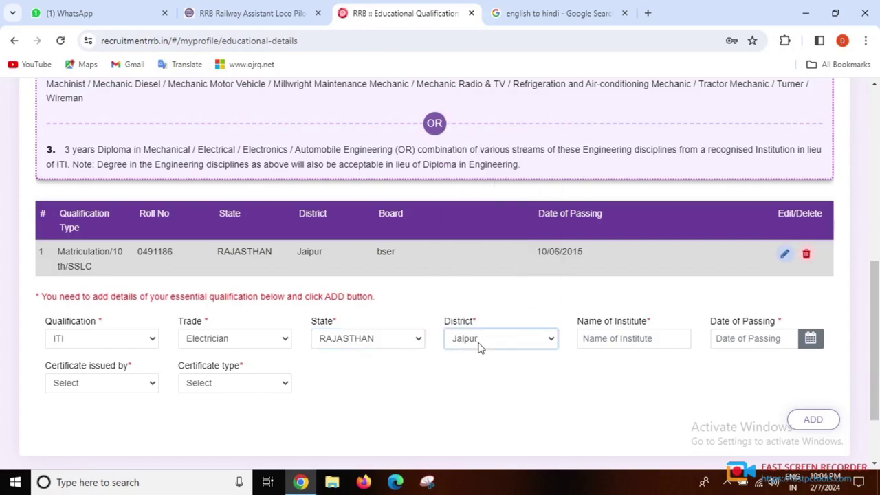
pyautogui.click(623, 341)
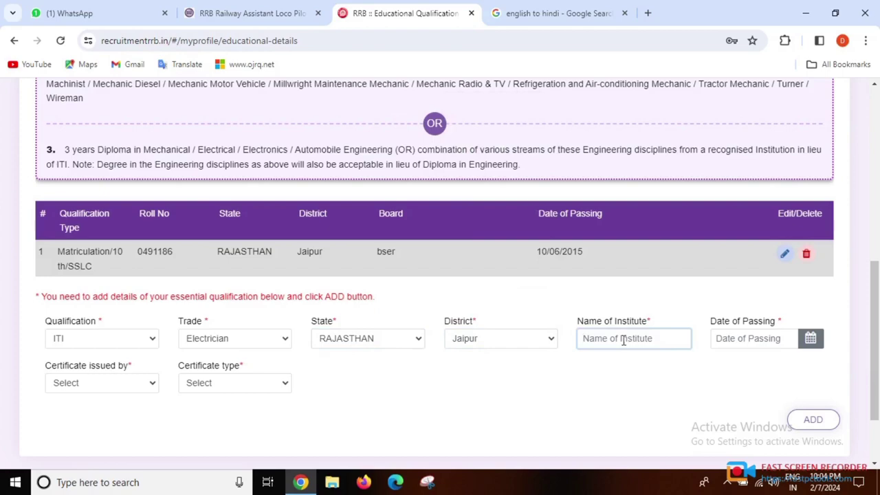
# Enter 'sardar patel privet iti collage nimadiya' as the institute name
pyautogui.write('nc')
pyautogui.press('BackSpace')
pyautogui.press('BackSpace')
pyautogui.write('sardar pa')
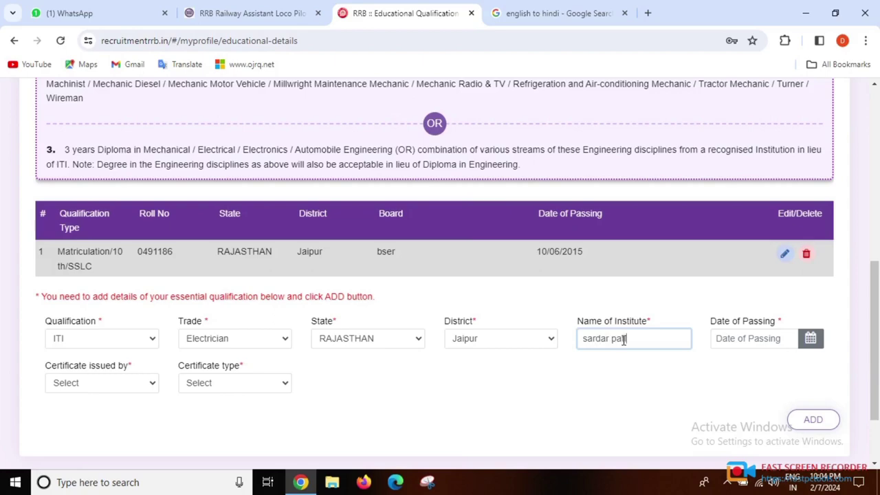
pyautogui.press('BackSpace')
pyautogui.write('atel privet iti collage ')
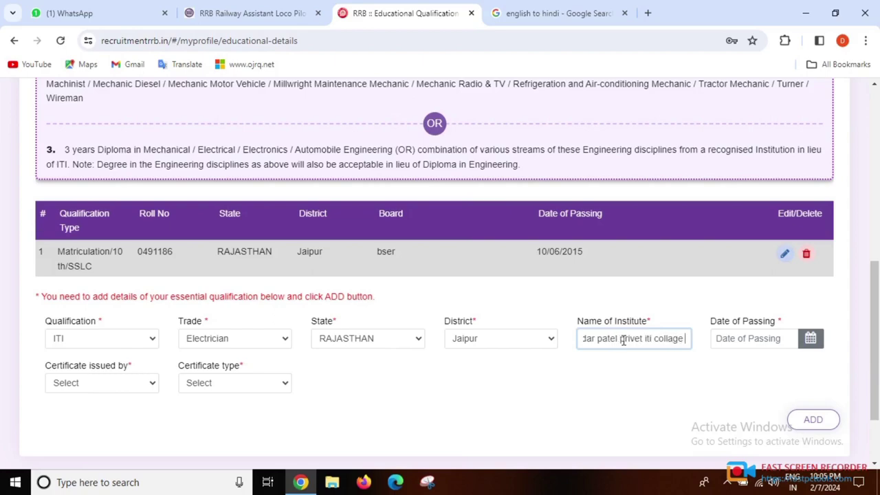
pyautogui.write('n')
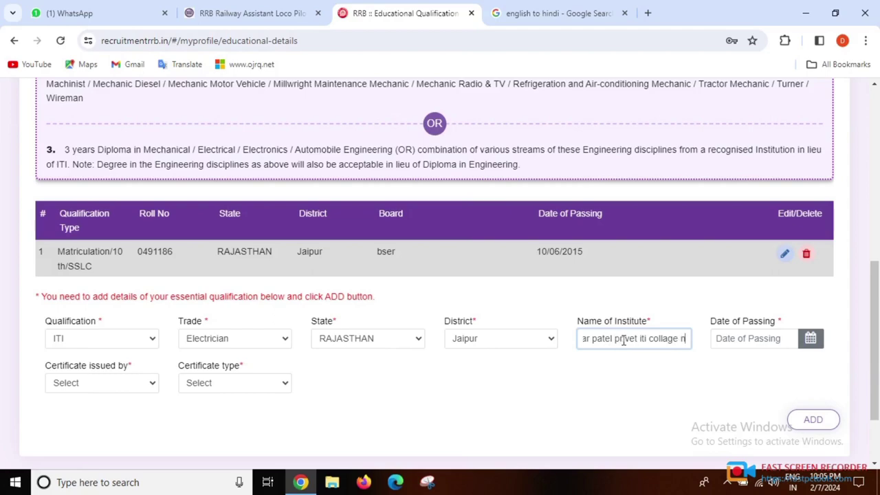
pyautogui.write('imad')
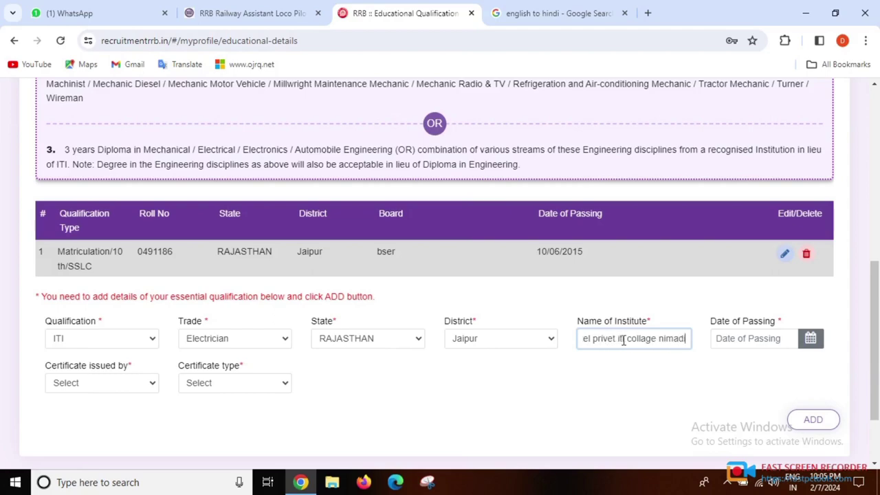
pyautogui.write('iya')
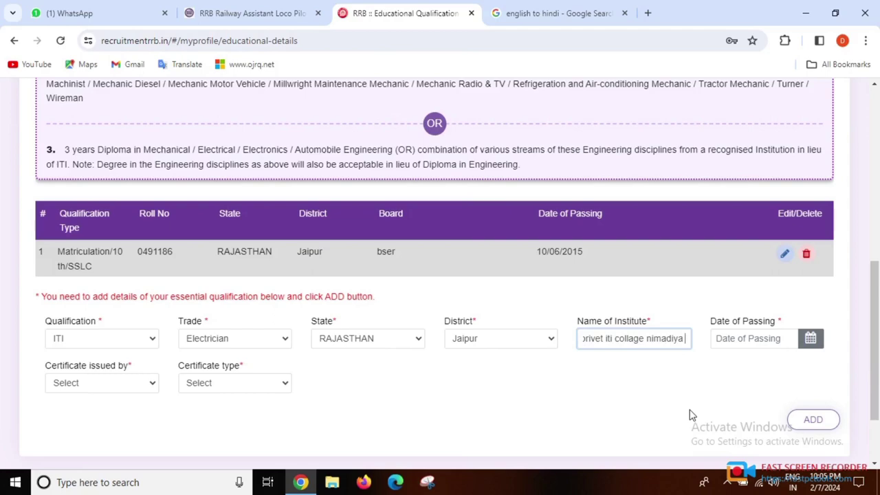
pyautogui.click(697, 402)
# Set passing date 17/01/2019, NCVT and National Trade certificate(NTC), add the ITI record, and continue
pyautogui.click(754, 340)
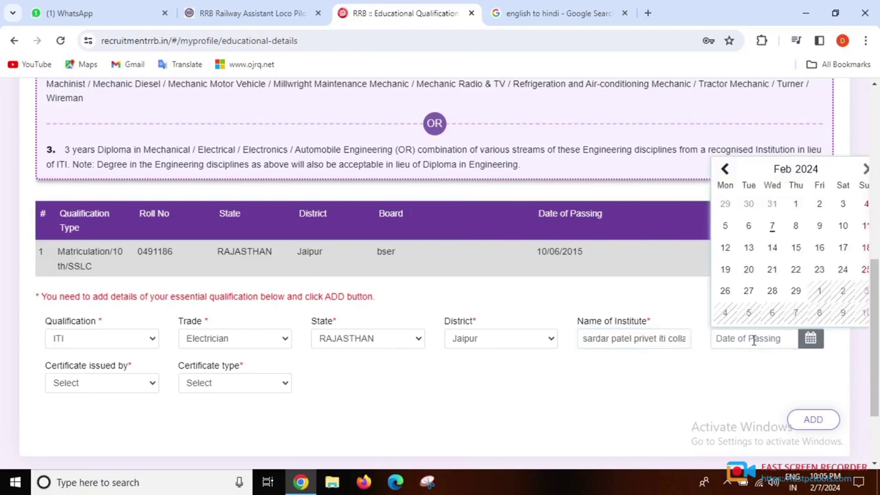
pyautogui.doubleClick(803, 172)
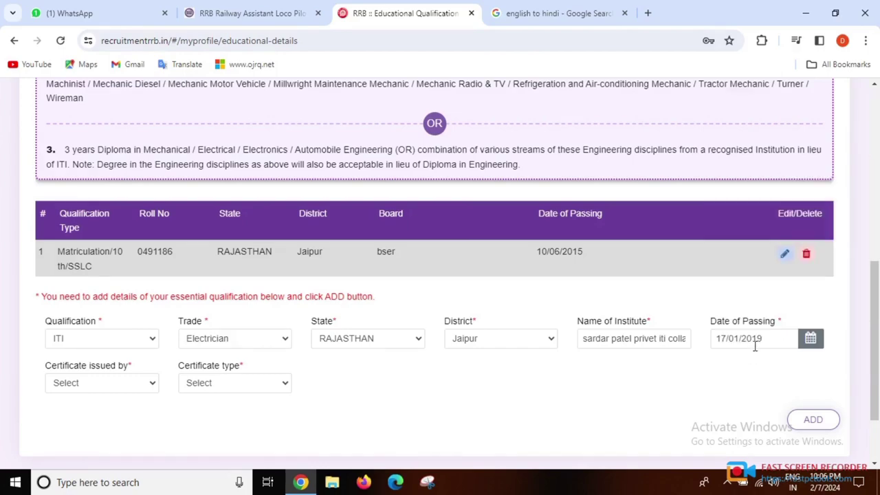
pyautogui.click(135, 385)
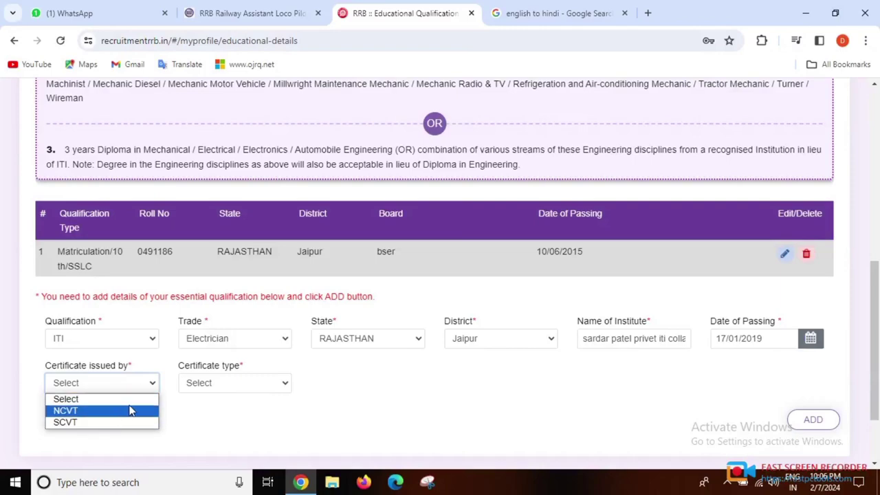
pyautogui.click(130, 410)
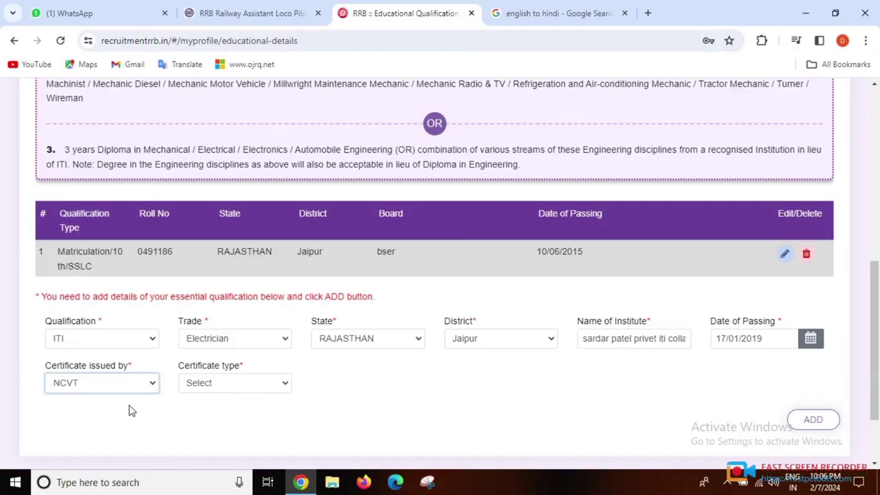
pyautogui.click(208, 386)
pyautogui.click(234, 411)
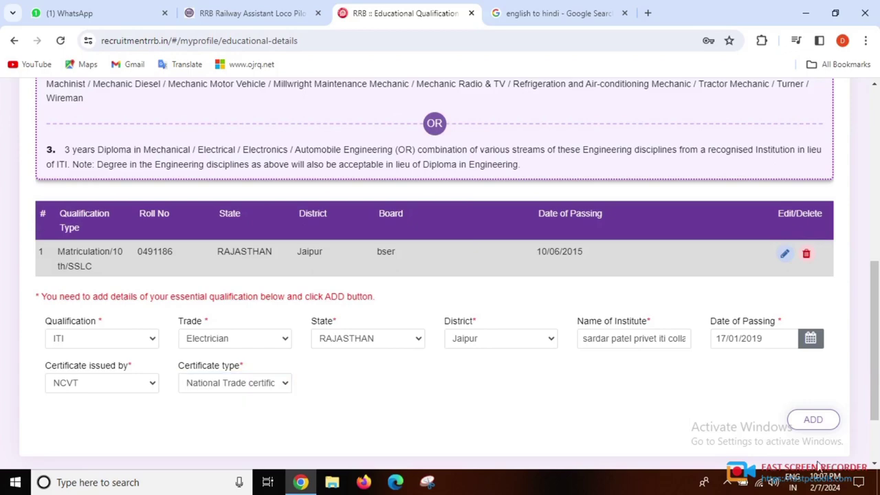
pyautogui.click(813, 421)
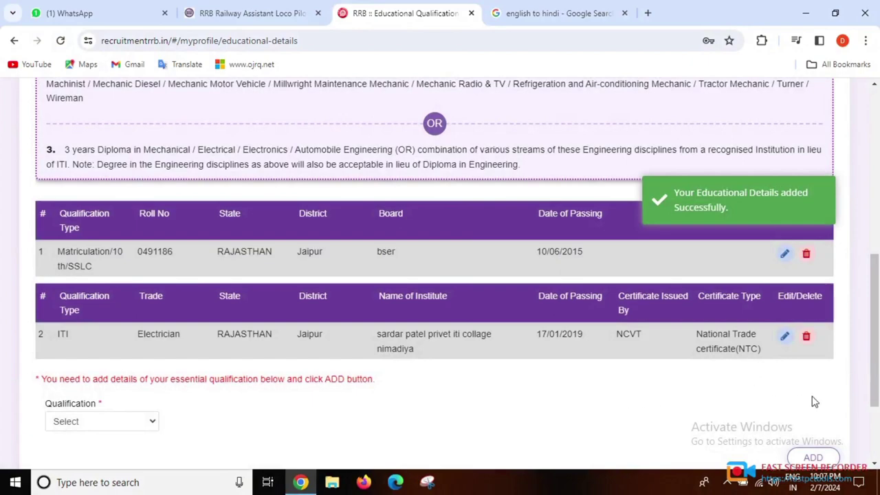
pyautogui.moveTo(873, 352); pyautogui.dragTo(875, 402)
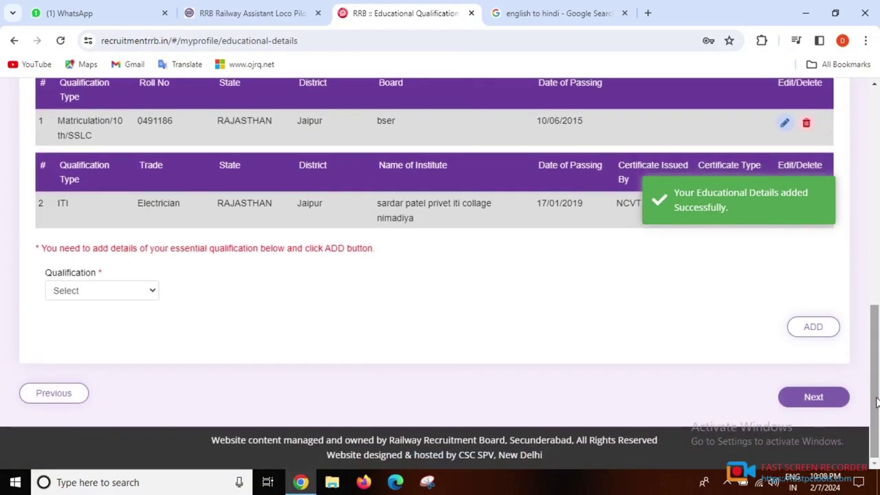
pyautogui.click(814, 398)
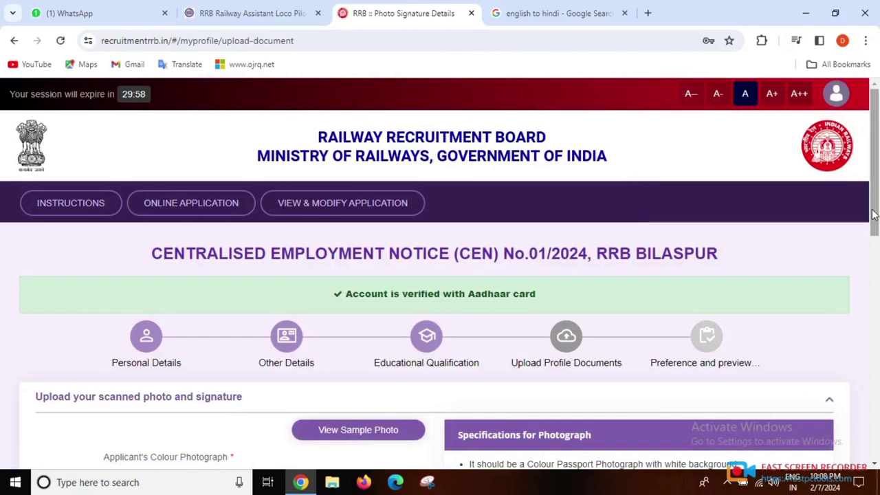
# Select the applicant's passport photo file and confirm the crop
pyautogui.moveTo(873, 215); pyautogui.dragTo(872, 305)
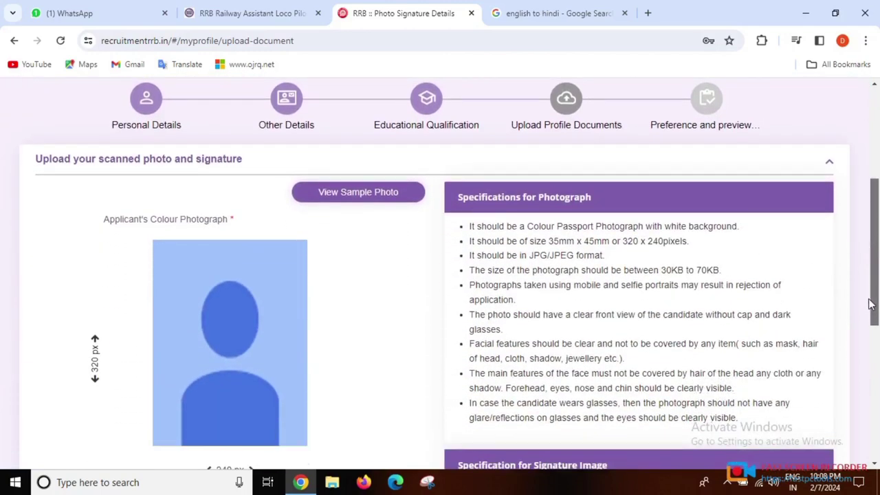
pyautogui.moveTo(869, 305); pyautogui.dragTo(857, 397)
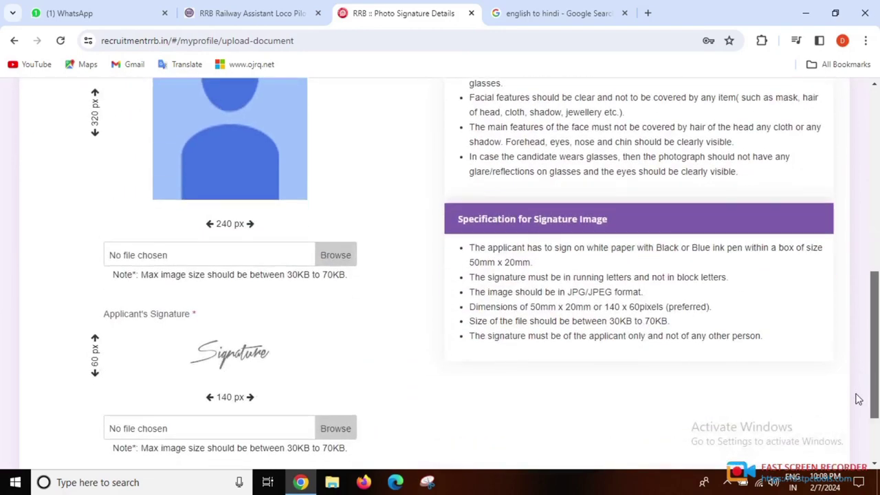
pyautogui.scroll(7, 857, 310)
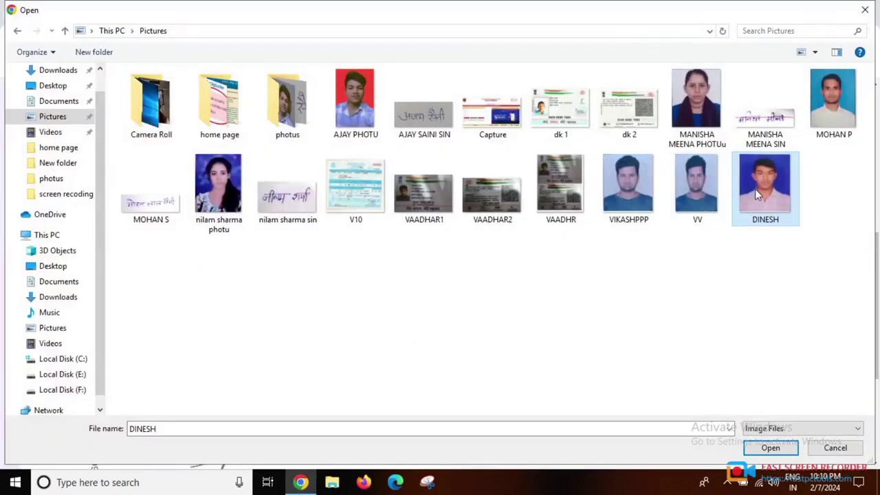
pyautogui.doubleClick(755, 188)
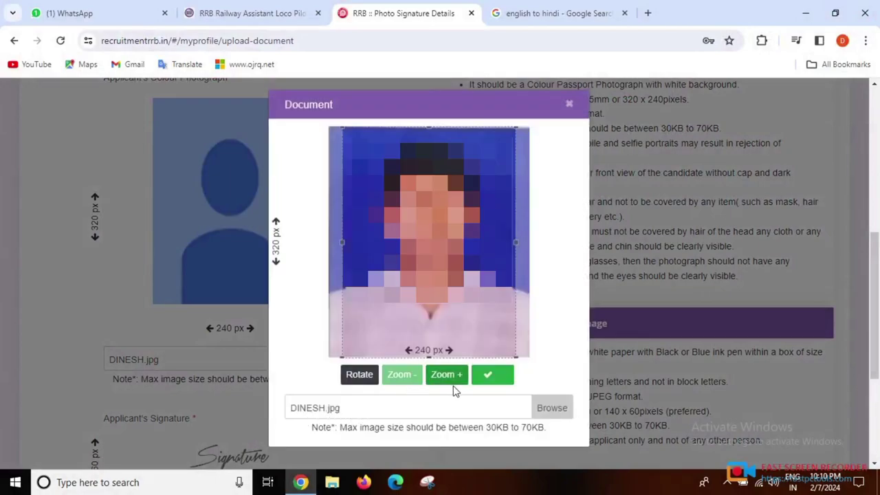
pyautogui.click(493, 379)
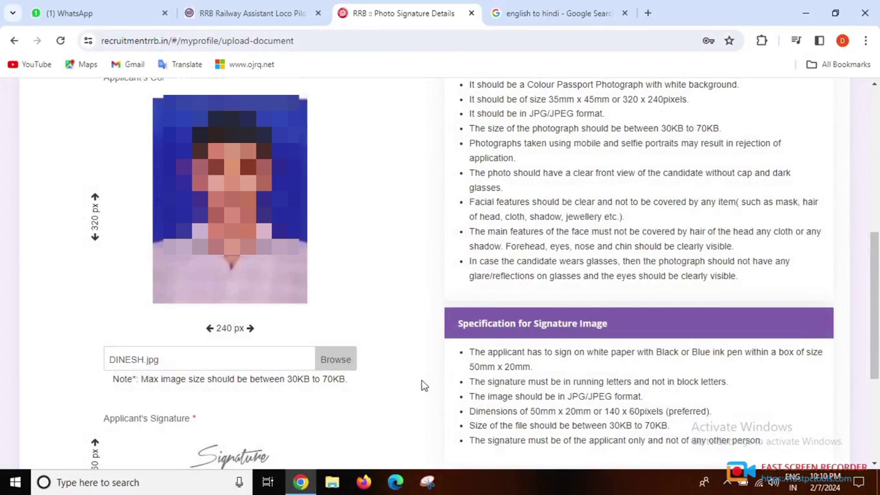
# Attach the signature image, upload and save both files, and proceed to the preview step
pyautogui.scroll(-3, 410, 383)
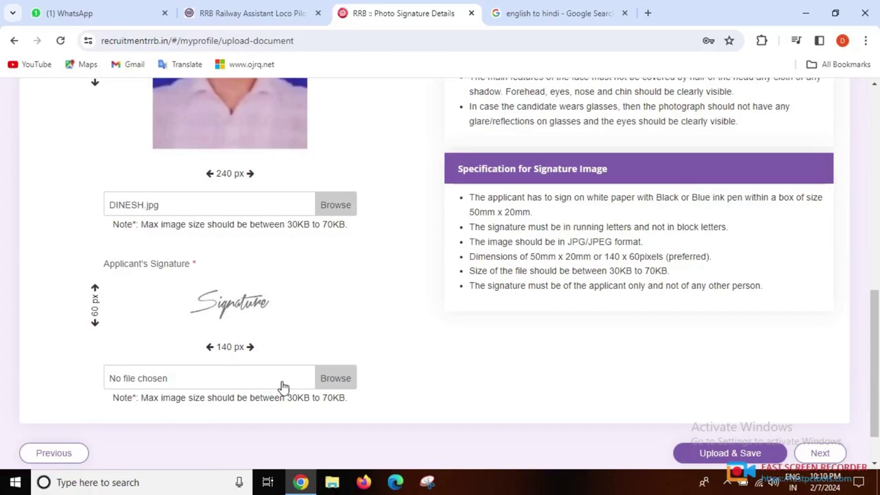
pyautogui.click(285, 385)
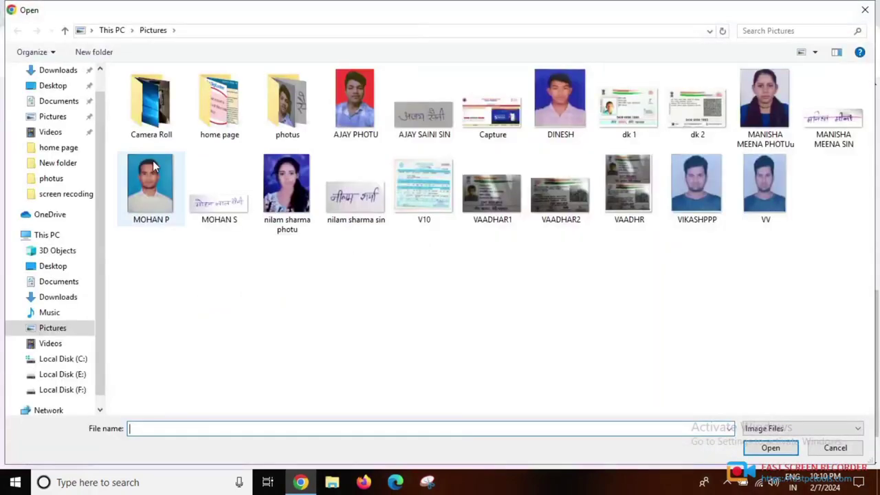
pyautogui.press('Escape')
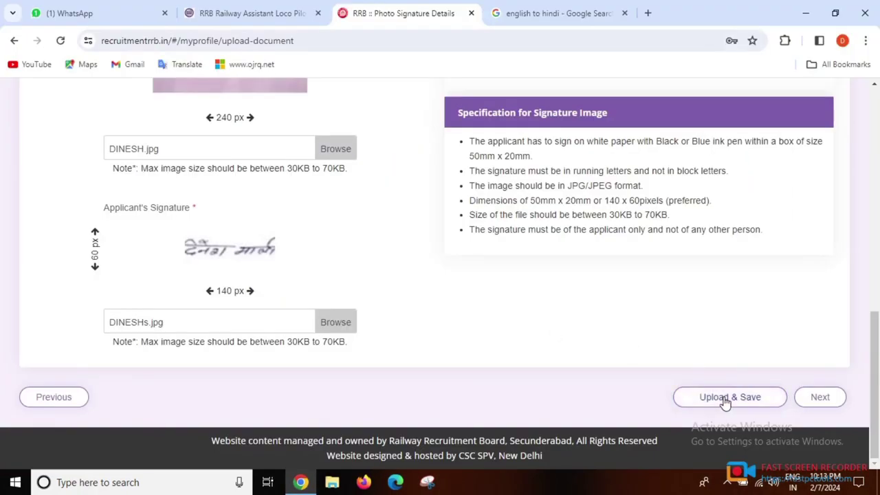
pyautogui.click(725, 401)
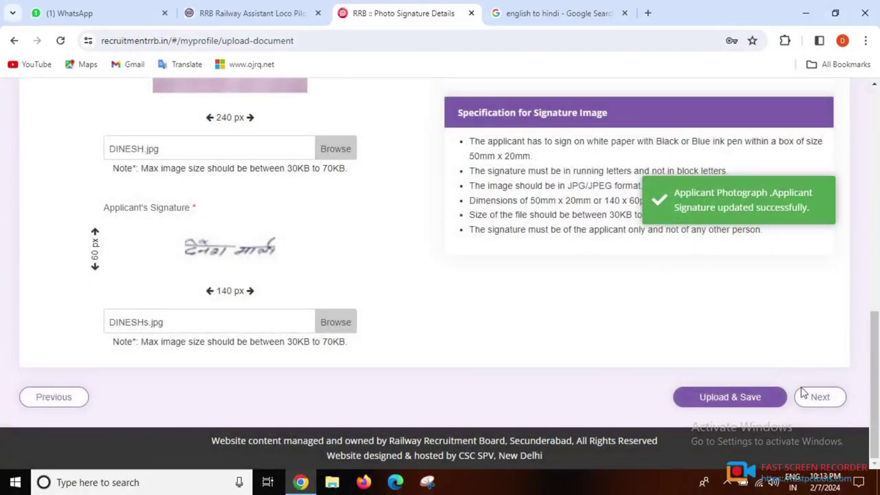
pyautogui.click(816, 402)
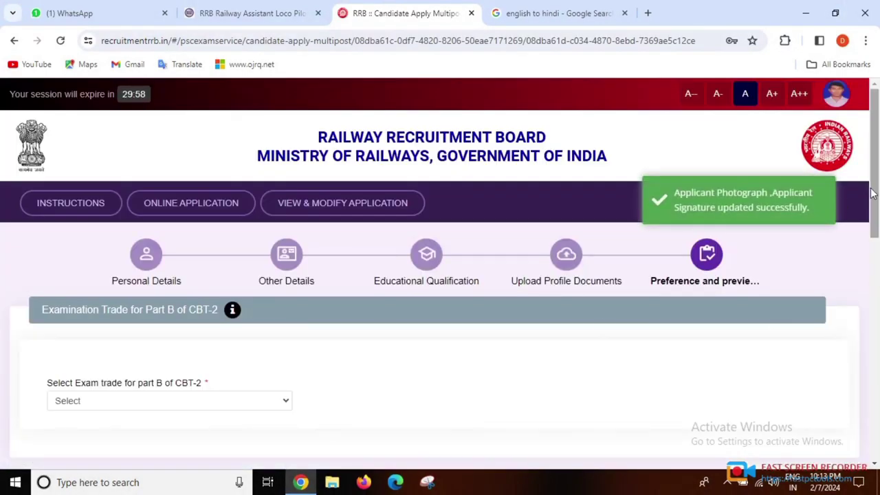
# Choose Electrician as the CBT-2 Part B trade and confirm the post preference order
pyautogui.scroll(-2, 871, 193)
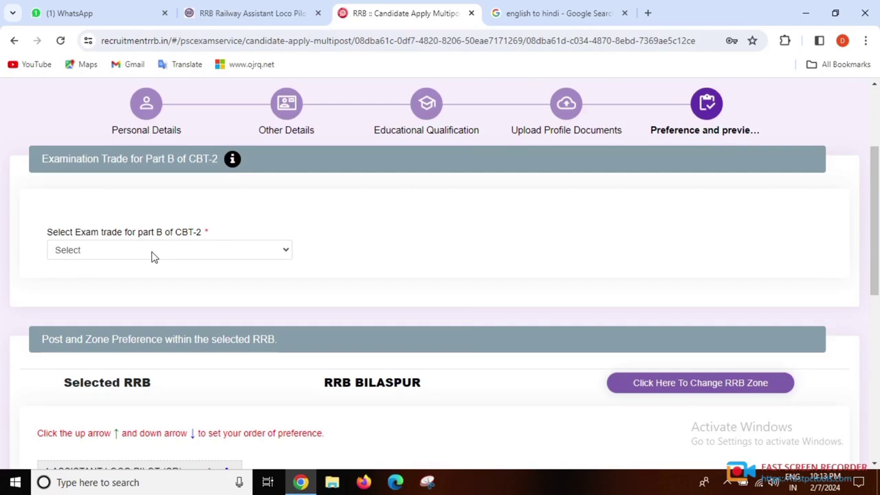
pyautogui.click(154, 255)
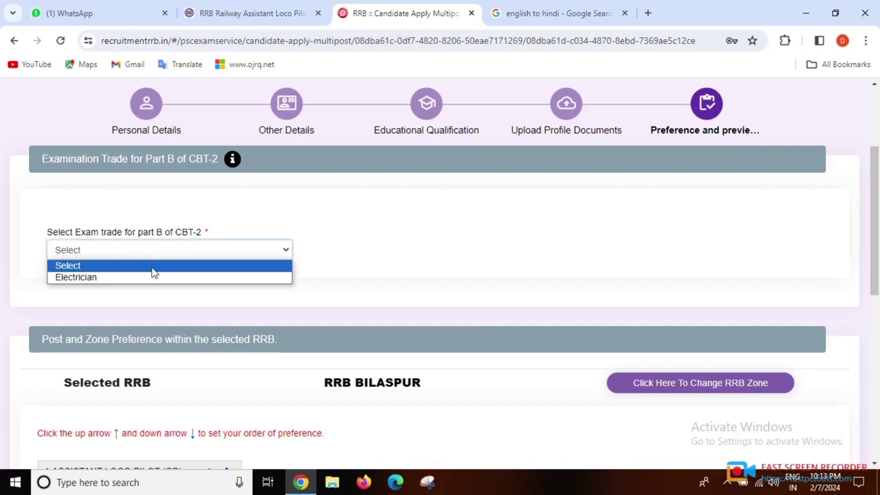
pyautogui.click(155, 283)
pyautogui.click(398, 289)
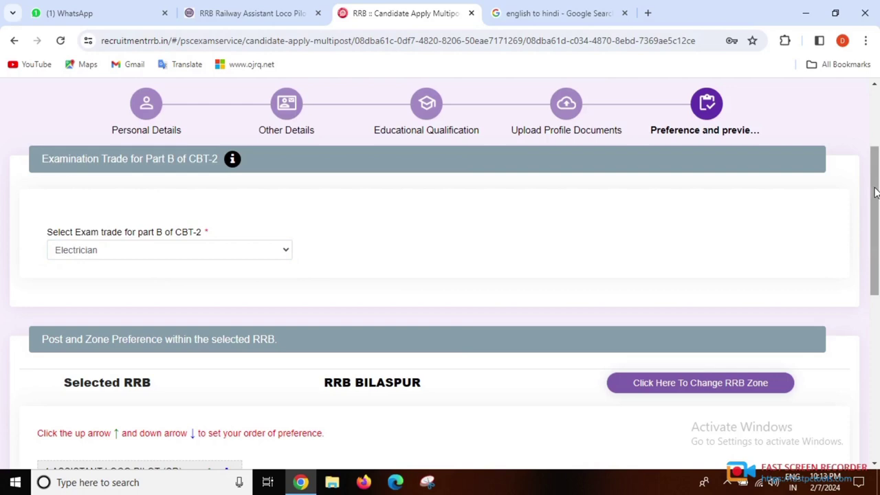
pyautogui.moveTo(875, 193); pyautogui.dragTo(868, 266)
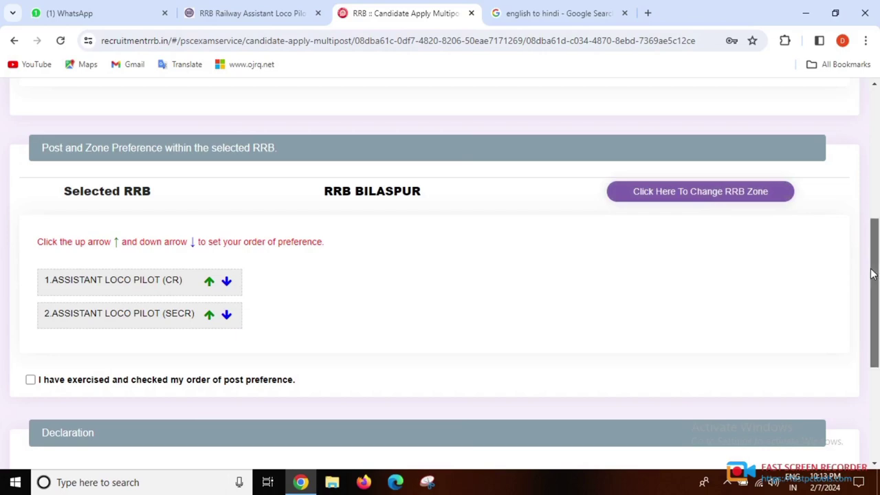
pyautogui.moveTo(871, 273); pyautogui.dragTo(871, 331)
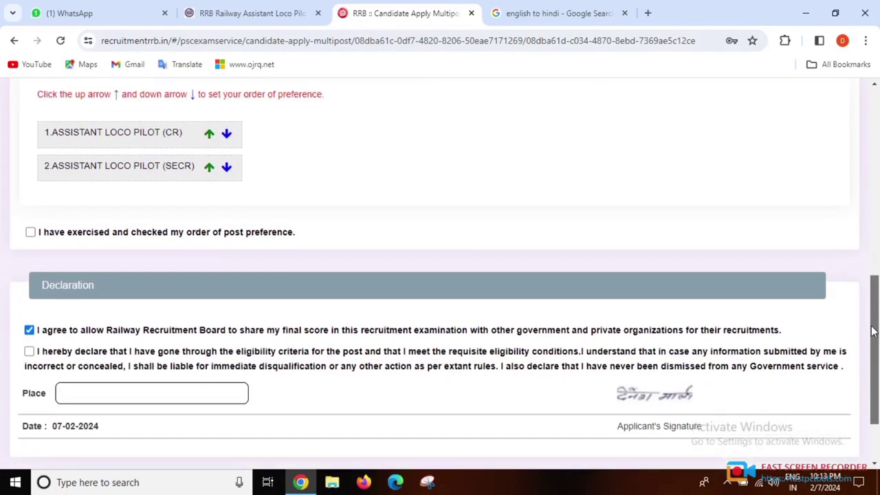
pyautogui.click(30, 230)
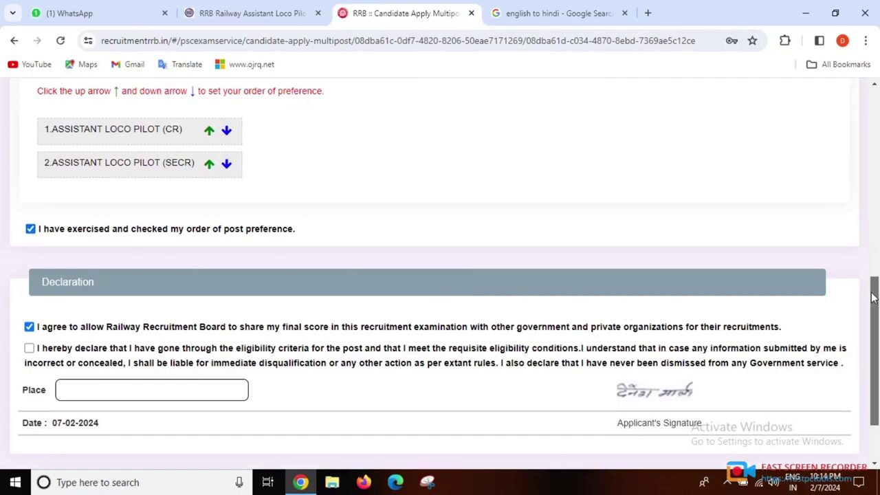
# Enter Raisar as the Place and accept the eligibility declaration
pyautogui.moveTo(871, 297); pyautogui.dragTo(873, 327)
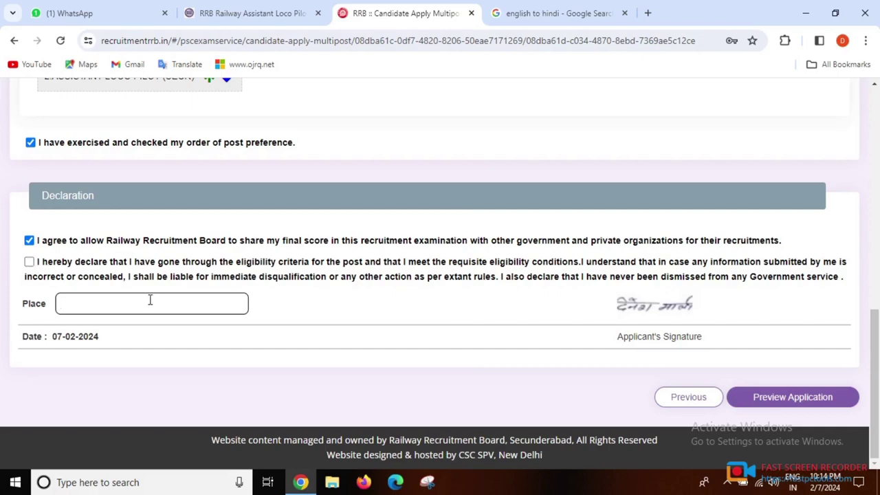
pyautogui.write('Rasa')
pyautogui.press('BackSpace')
pyautogui.press('BackSpace')
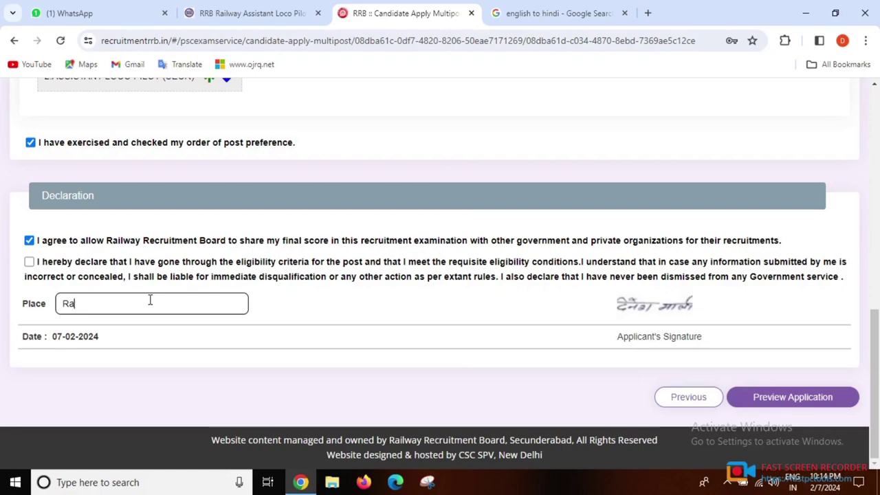
pyautogui.write('isar')
pyautogui.click(760, 406)
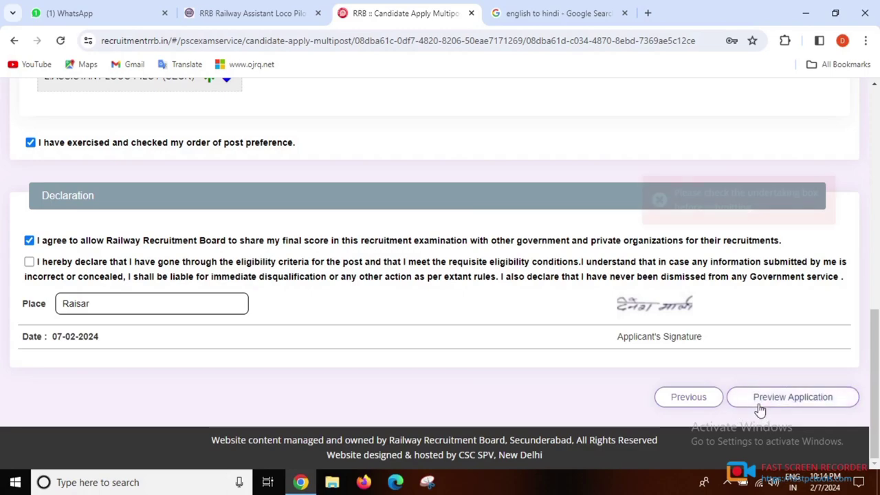
pyautogui.click(29, 261)
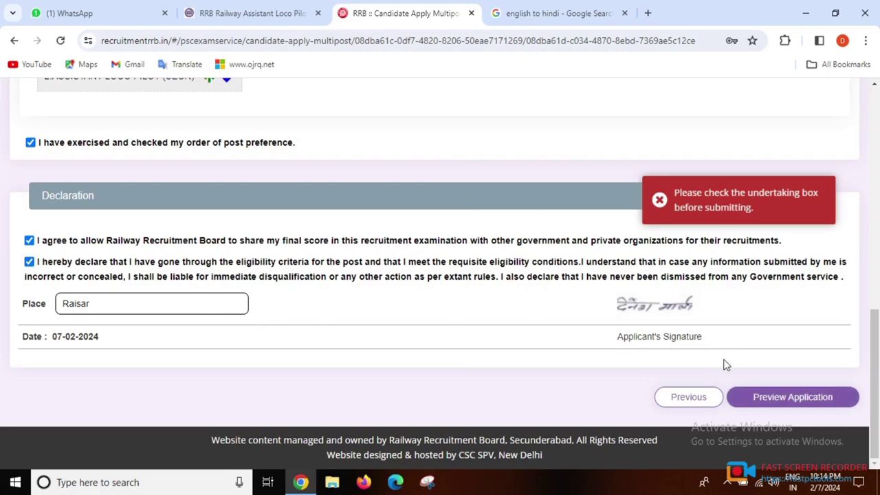
# Review the preview, tick 'I have re-checked', and submit with final confirmation
pyautogui.click(770, 390)
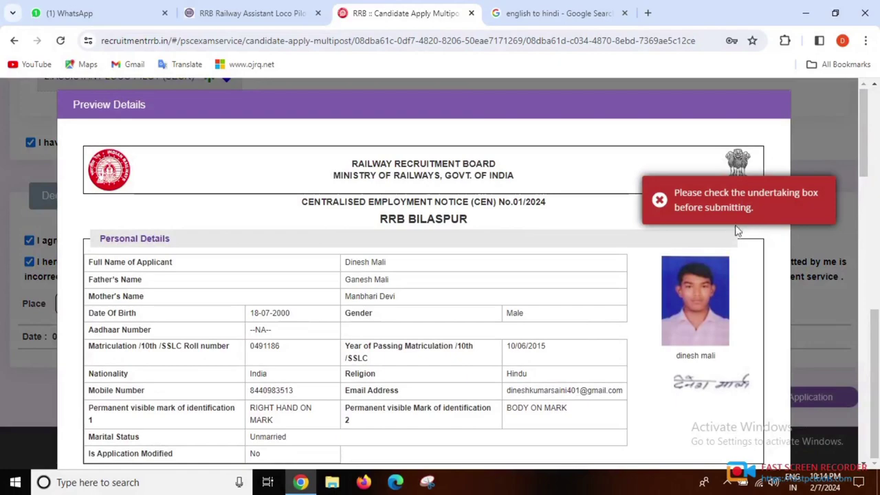
pyautogui.click(658, 202)
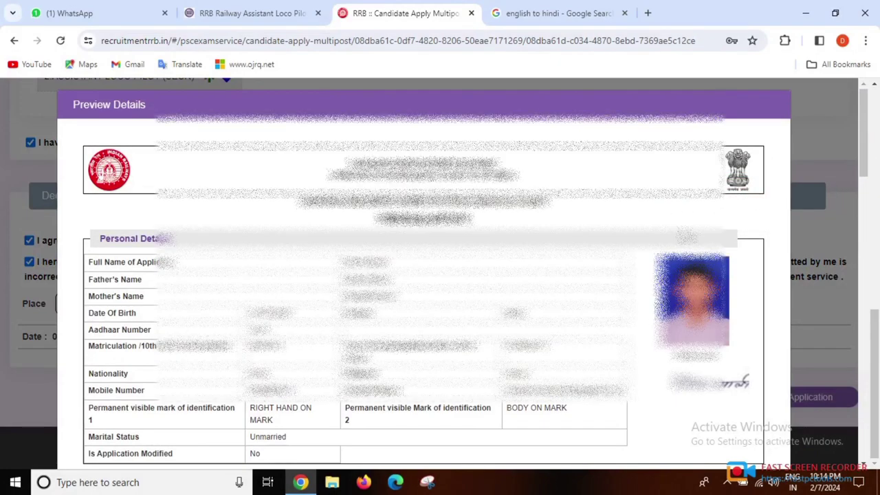
pyautogui.scroll(-5, 423, 275)
pyautogui.scroll(-15, 422, 275)
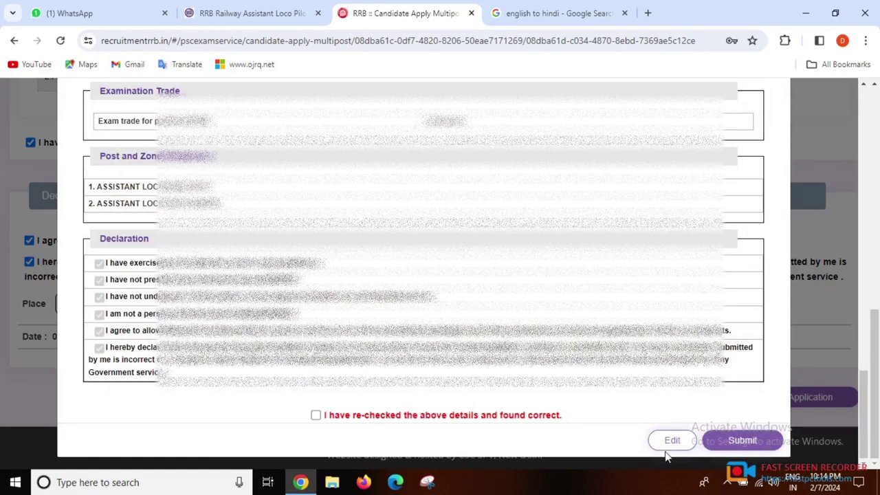
pyautogui.click(677, 441)
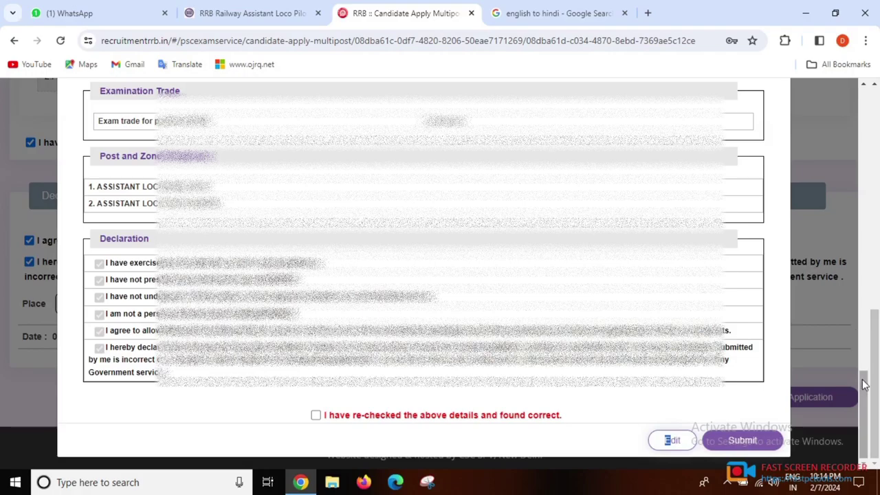
pyautogui.moveTo(865, 385); pyautogui.dragTo(849, 416)
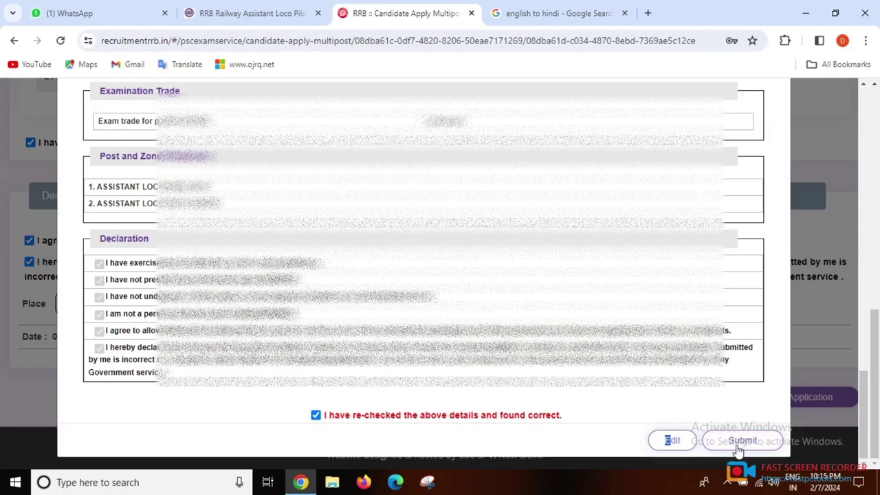
pyautogui.click(736, 444)
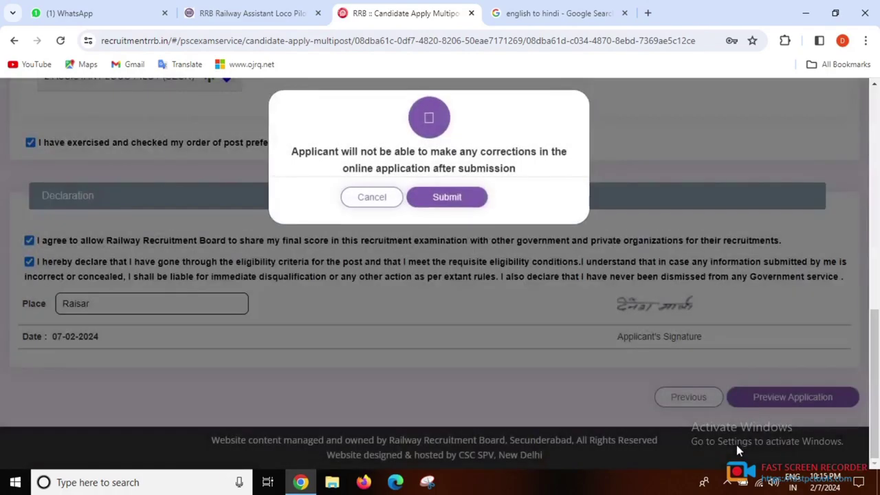
pyautogui.click(447, 197)
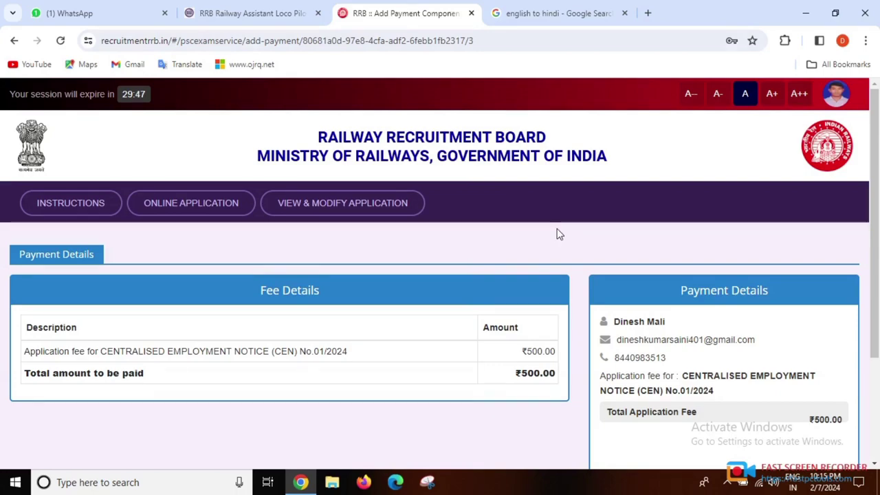
# Scroll the payment page down to the ₹500.00 fee and the Pay Now button
pyautogui.scroll(-2, 558, 234)
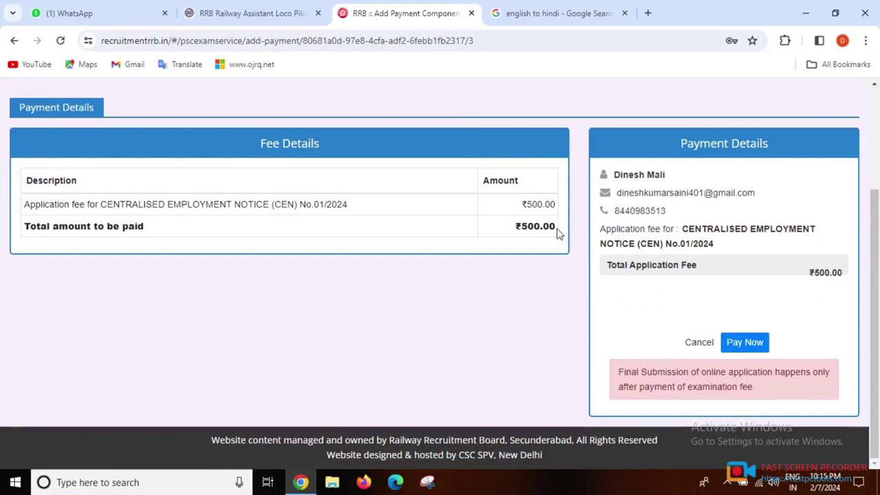
# Go to SBIePay for the ₹500 fee and select UPI QR as the payment method
pyautogui.click(742, 347)
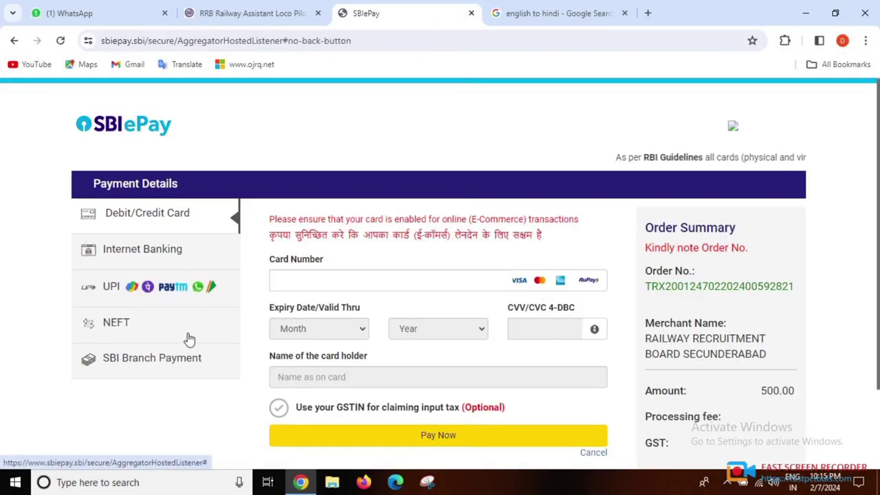
pyautogui.click(211, 287)
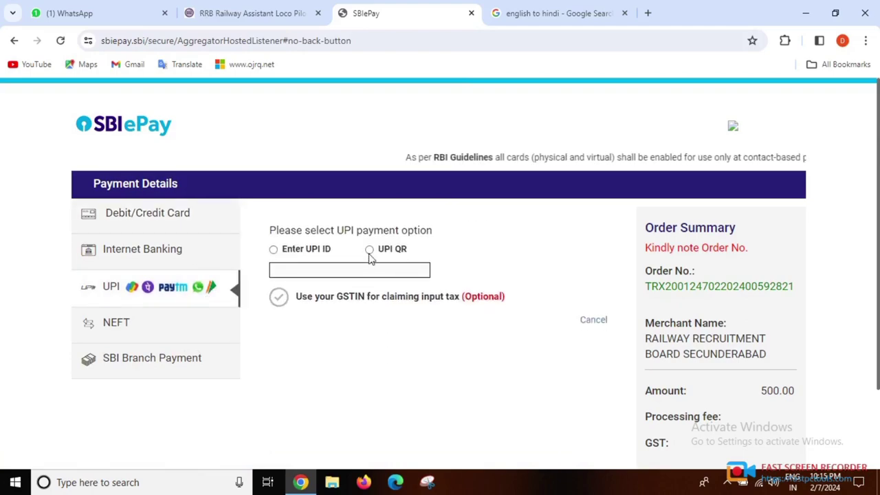
pyautogui.click(370, 250)
pyautogui.click(413, 332)
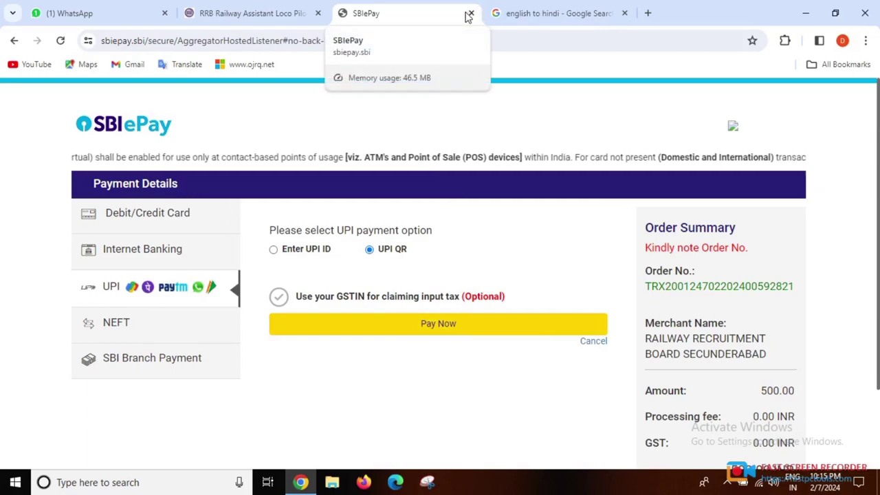
pyautogui.click(260, 14)
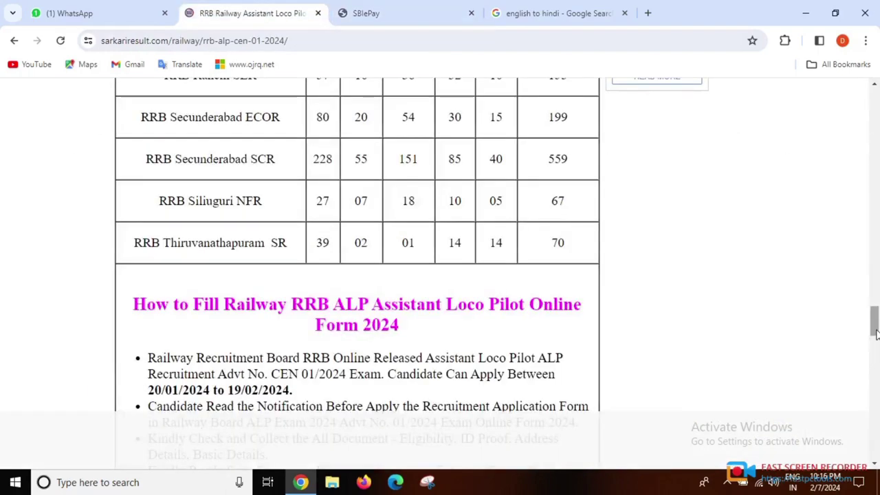
# Scroll the RRB ALP 2024 notice up to its important dates and fee details
pyautogui.moveTo(873, 321); pyautogui.dragTo(859, 172)
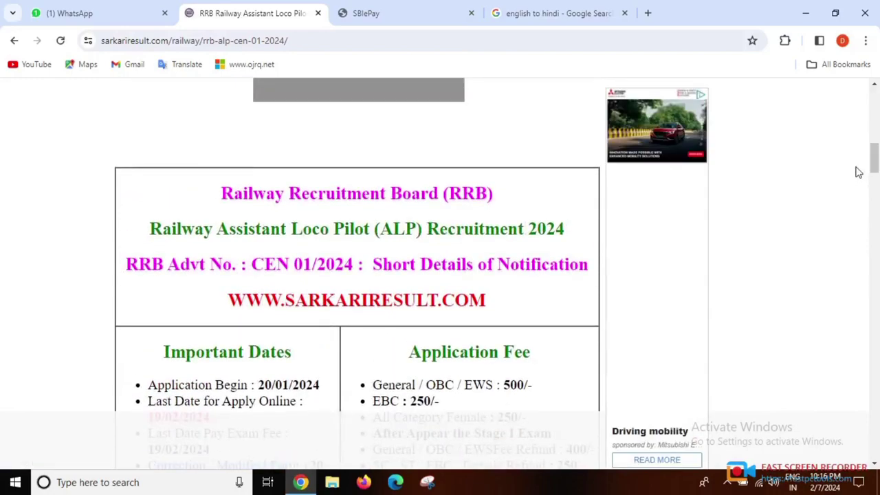